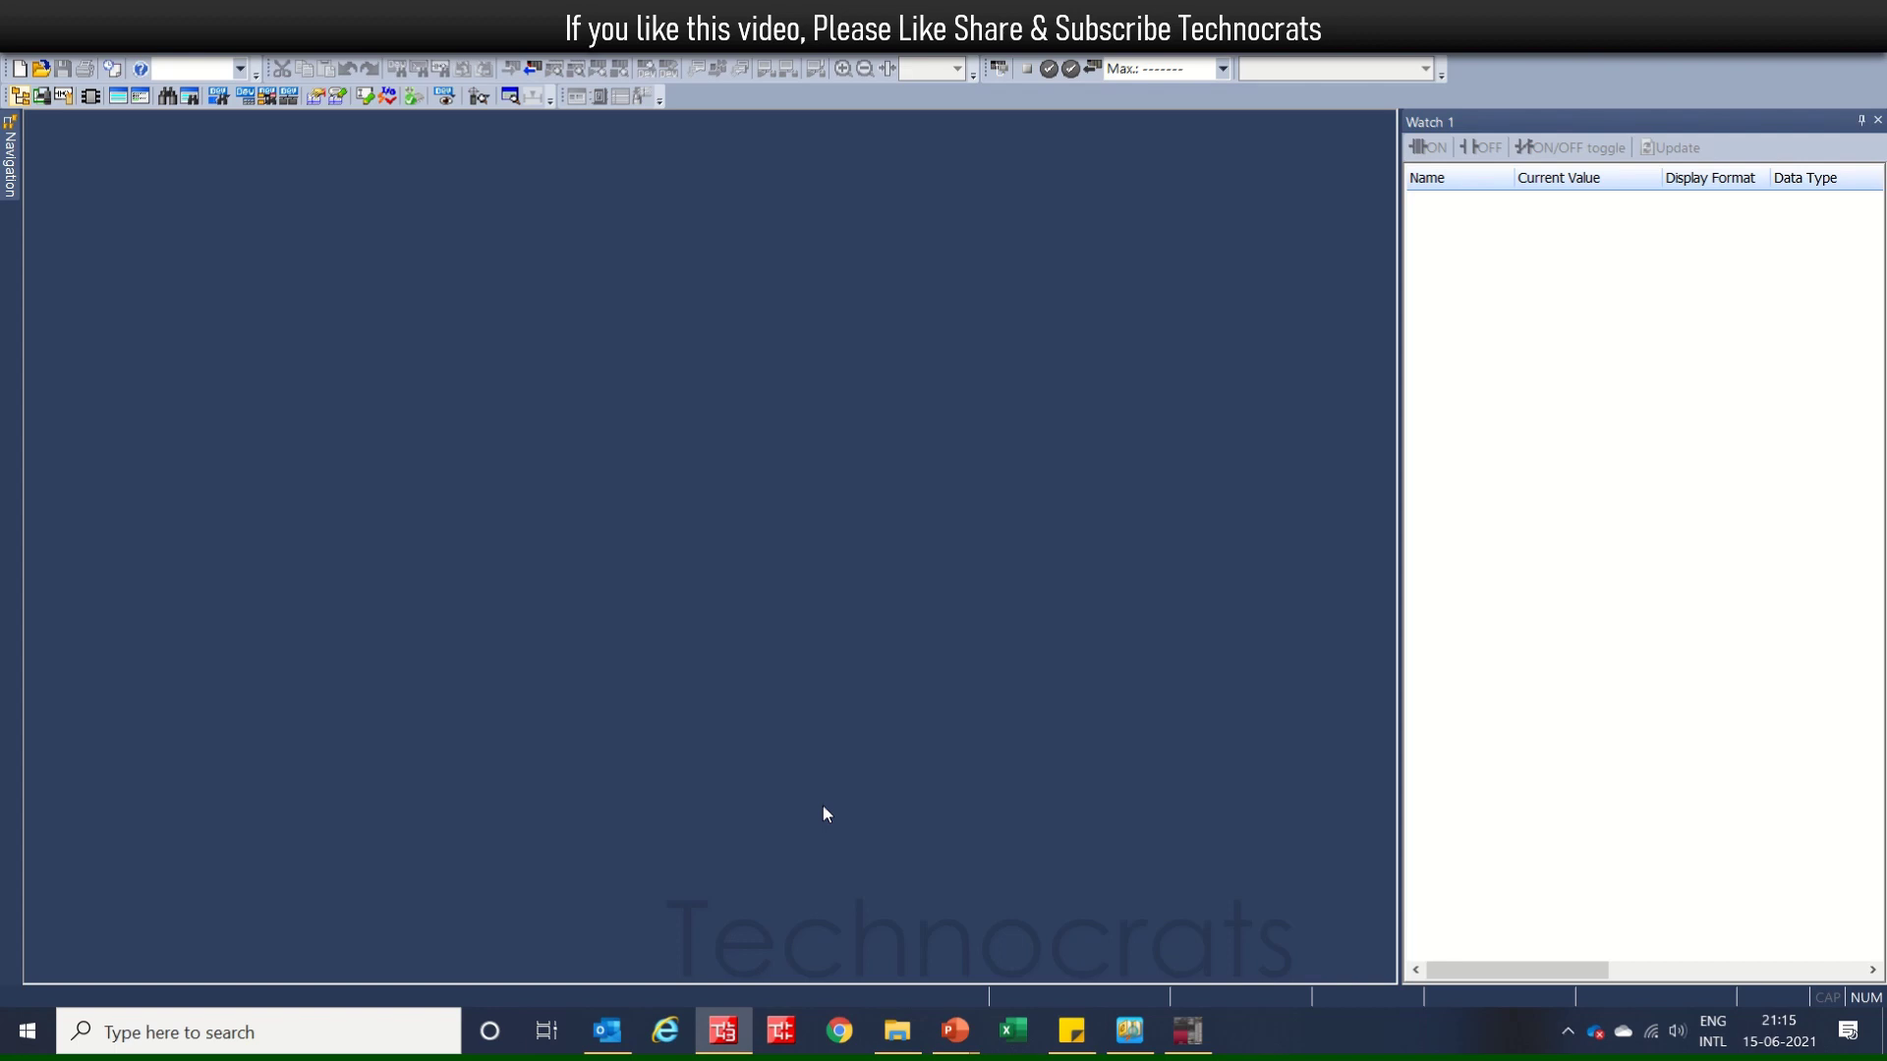
# Create a new FX5CPU series FX5U project using the Ladder language
pyautogui.click(21, 71)
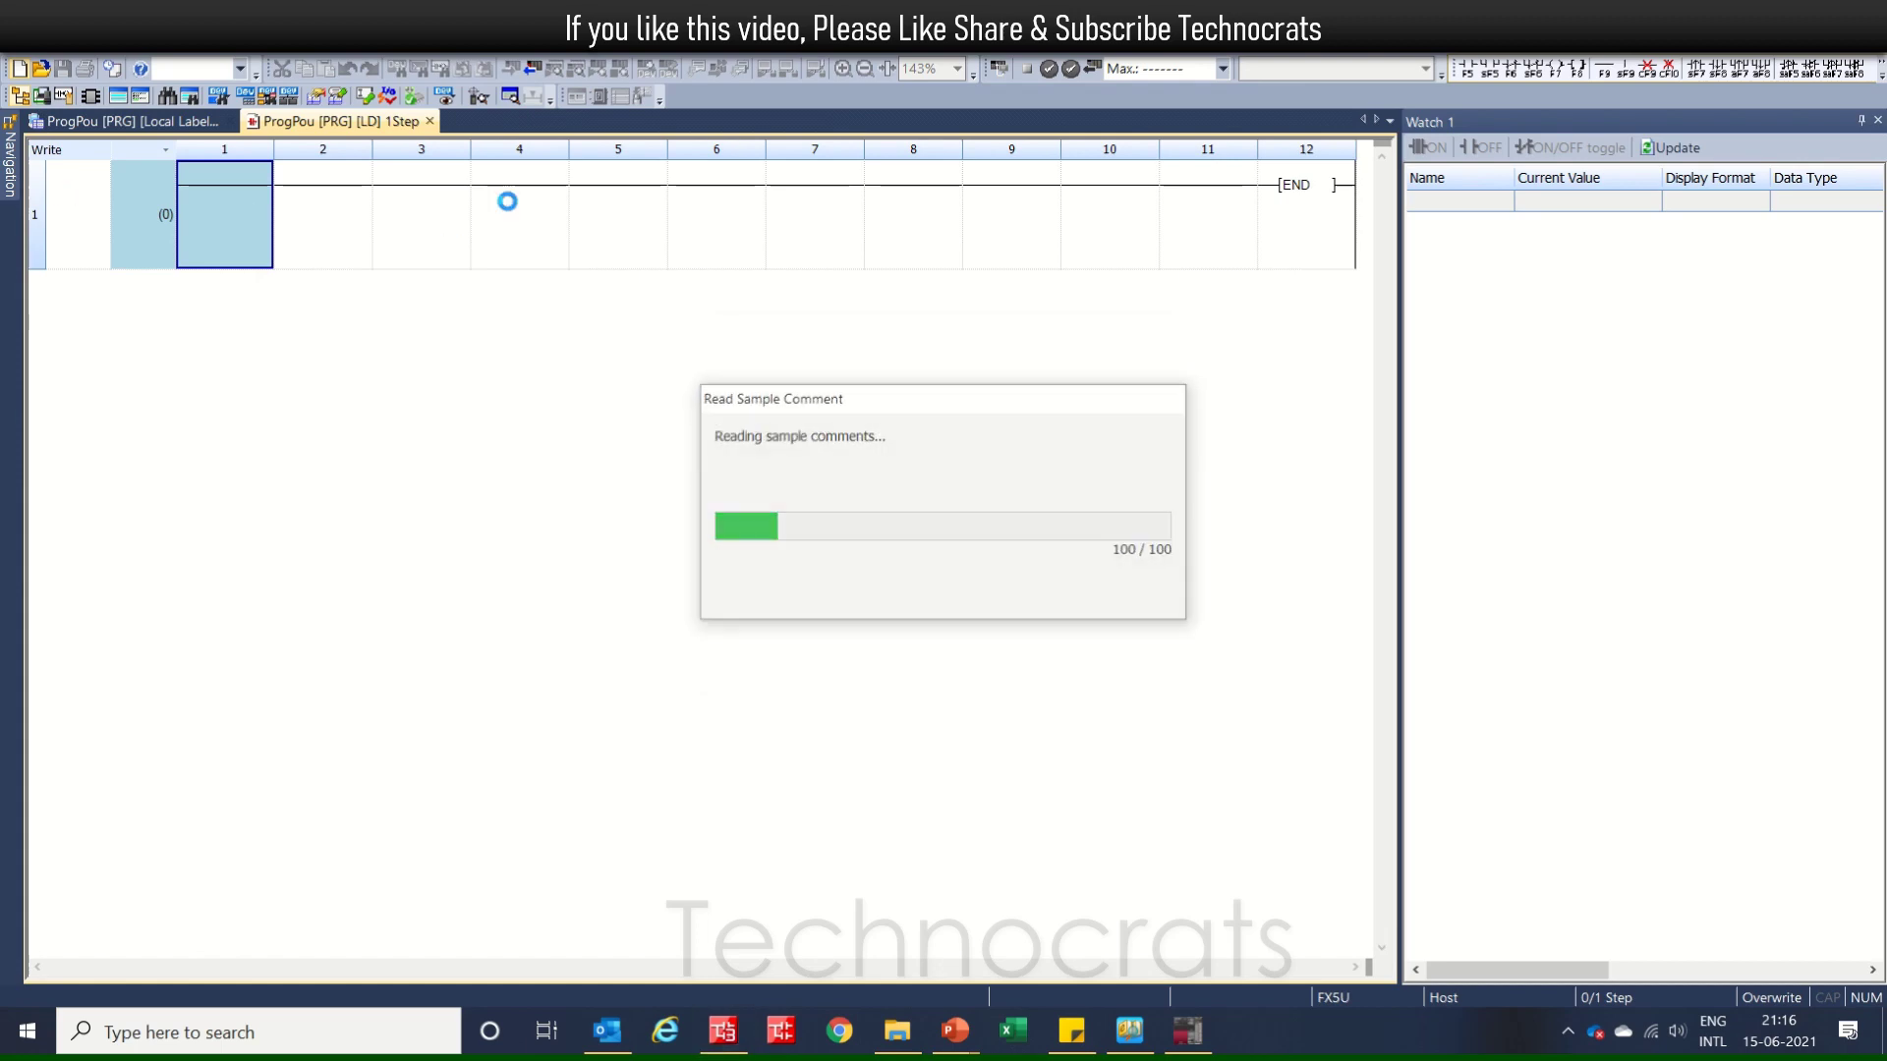
# Open Parameter > FX5UCPU > Module Parameter > High Speed I/O, Output Function, Positioning detailed setting
pyautogui.click(10, 184)
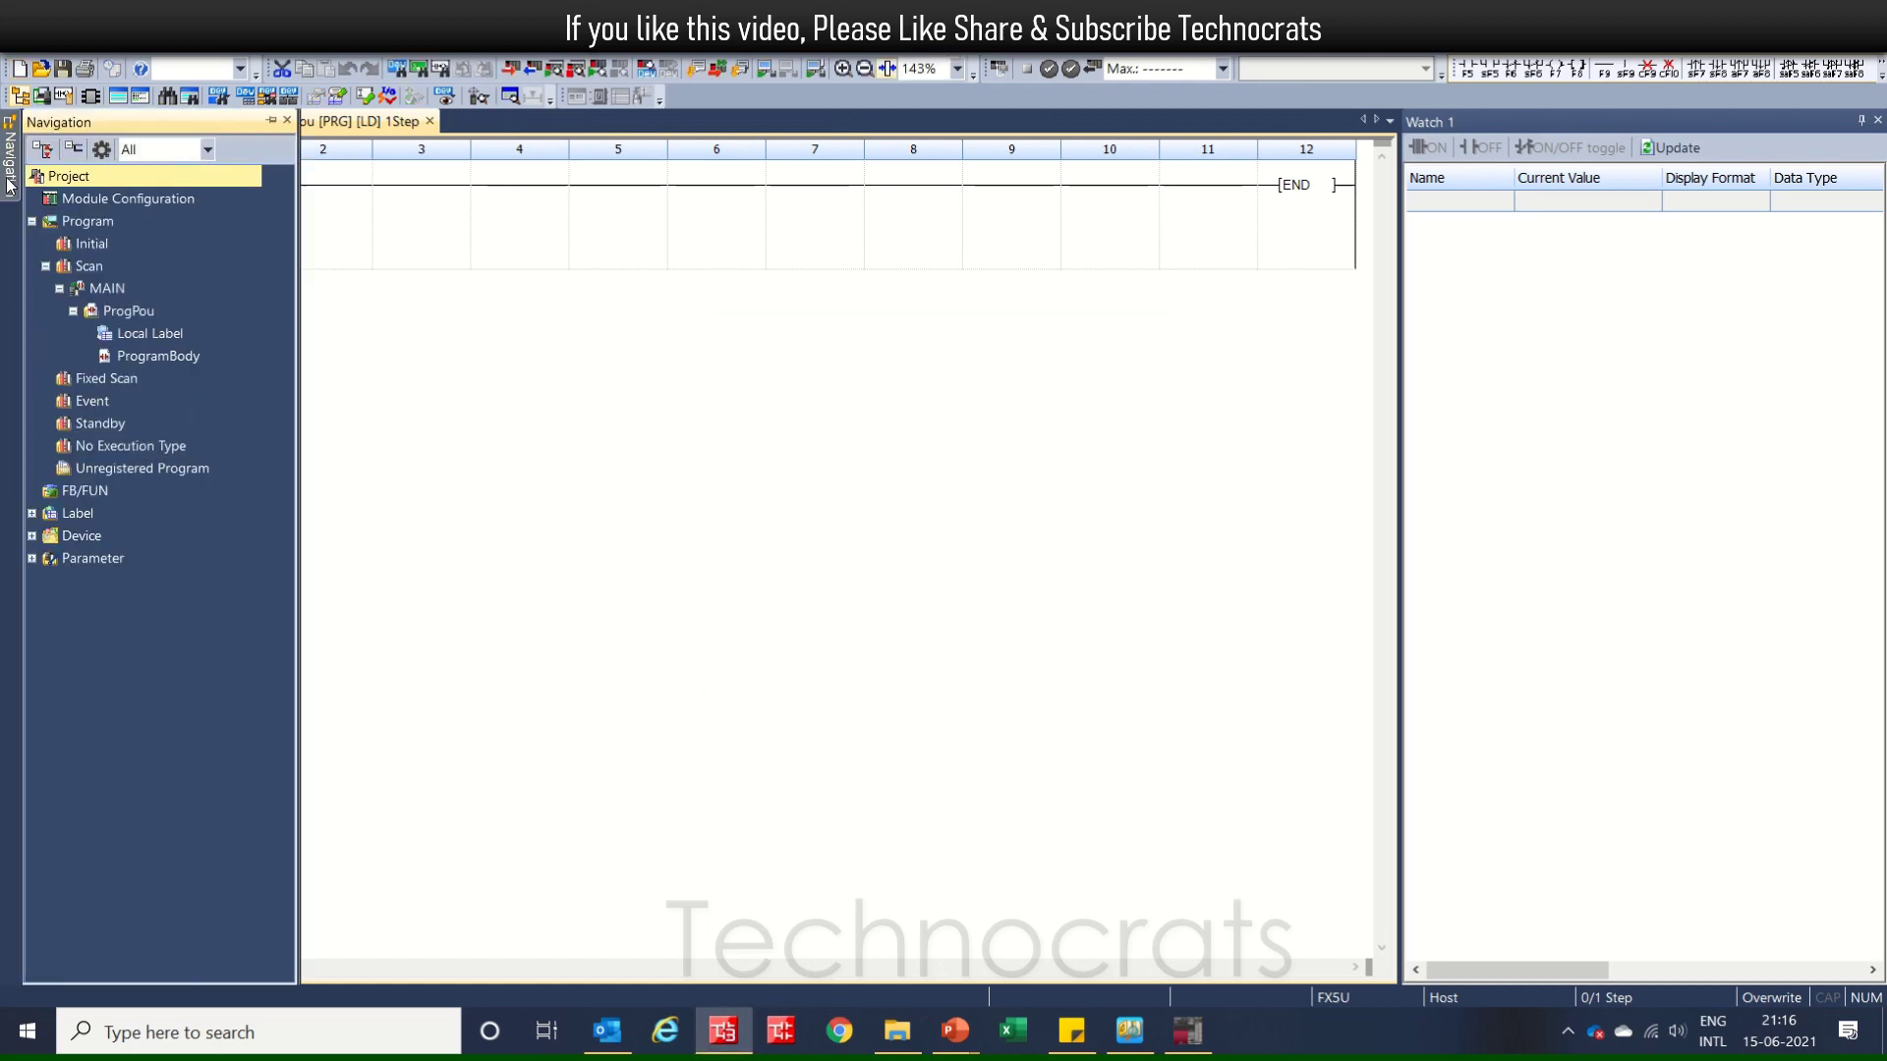
pyautogui.click(91, 563)
pyautogui.doubleClick(90, 563)
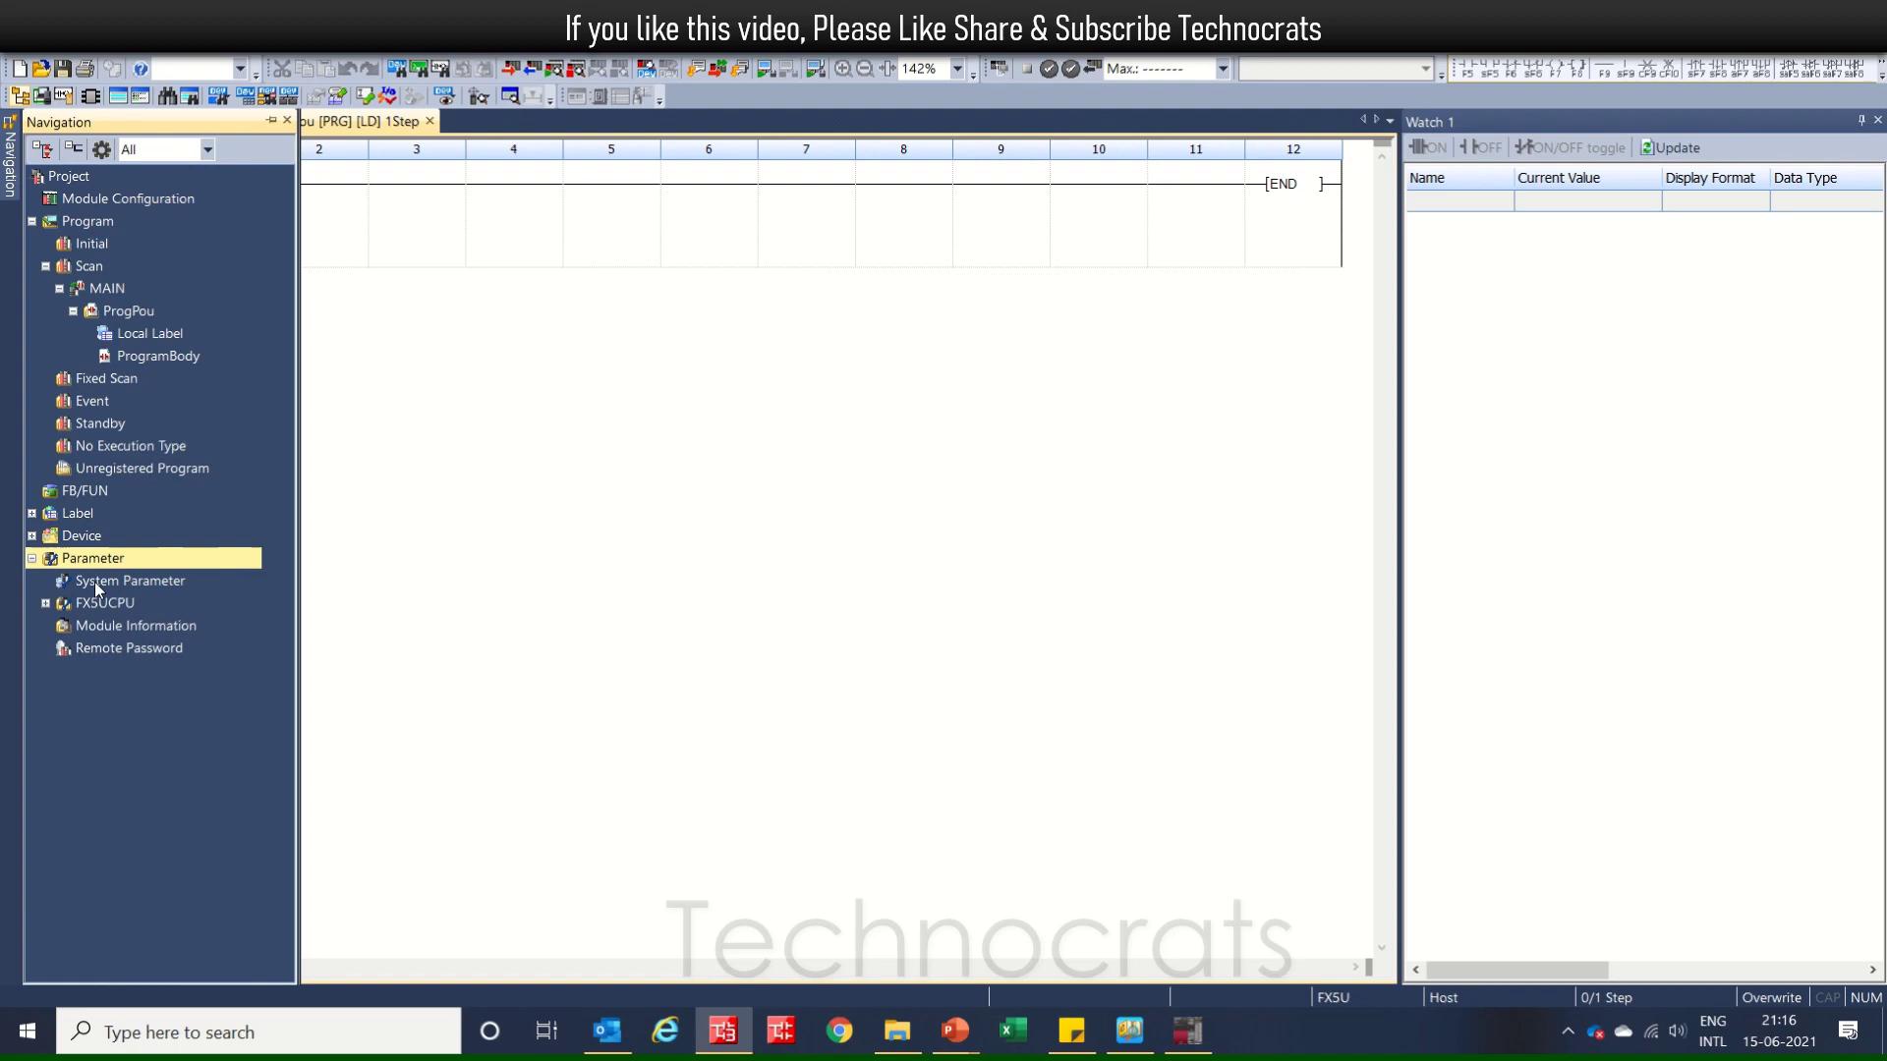
pyautogui.doubleClick(97, 600)
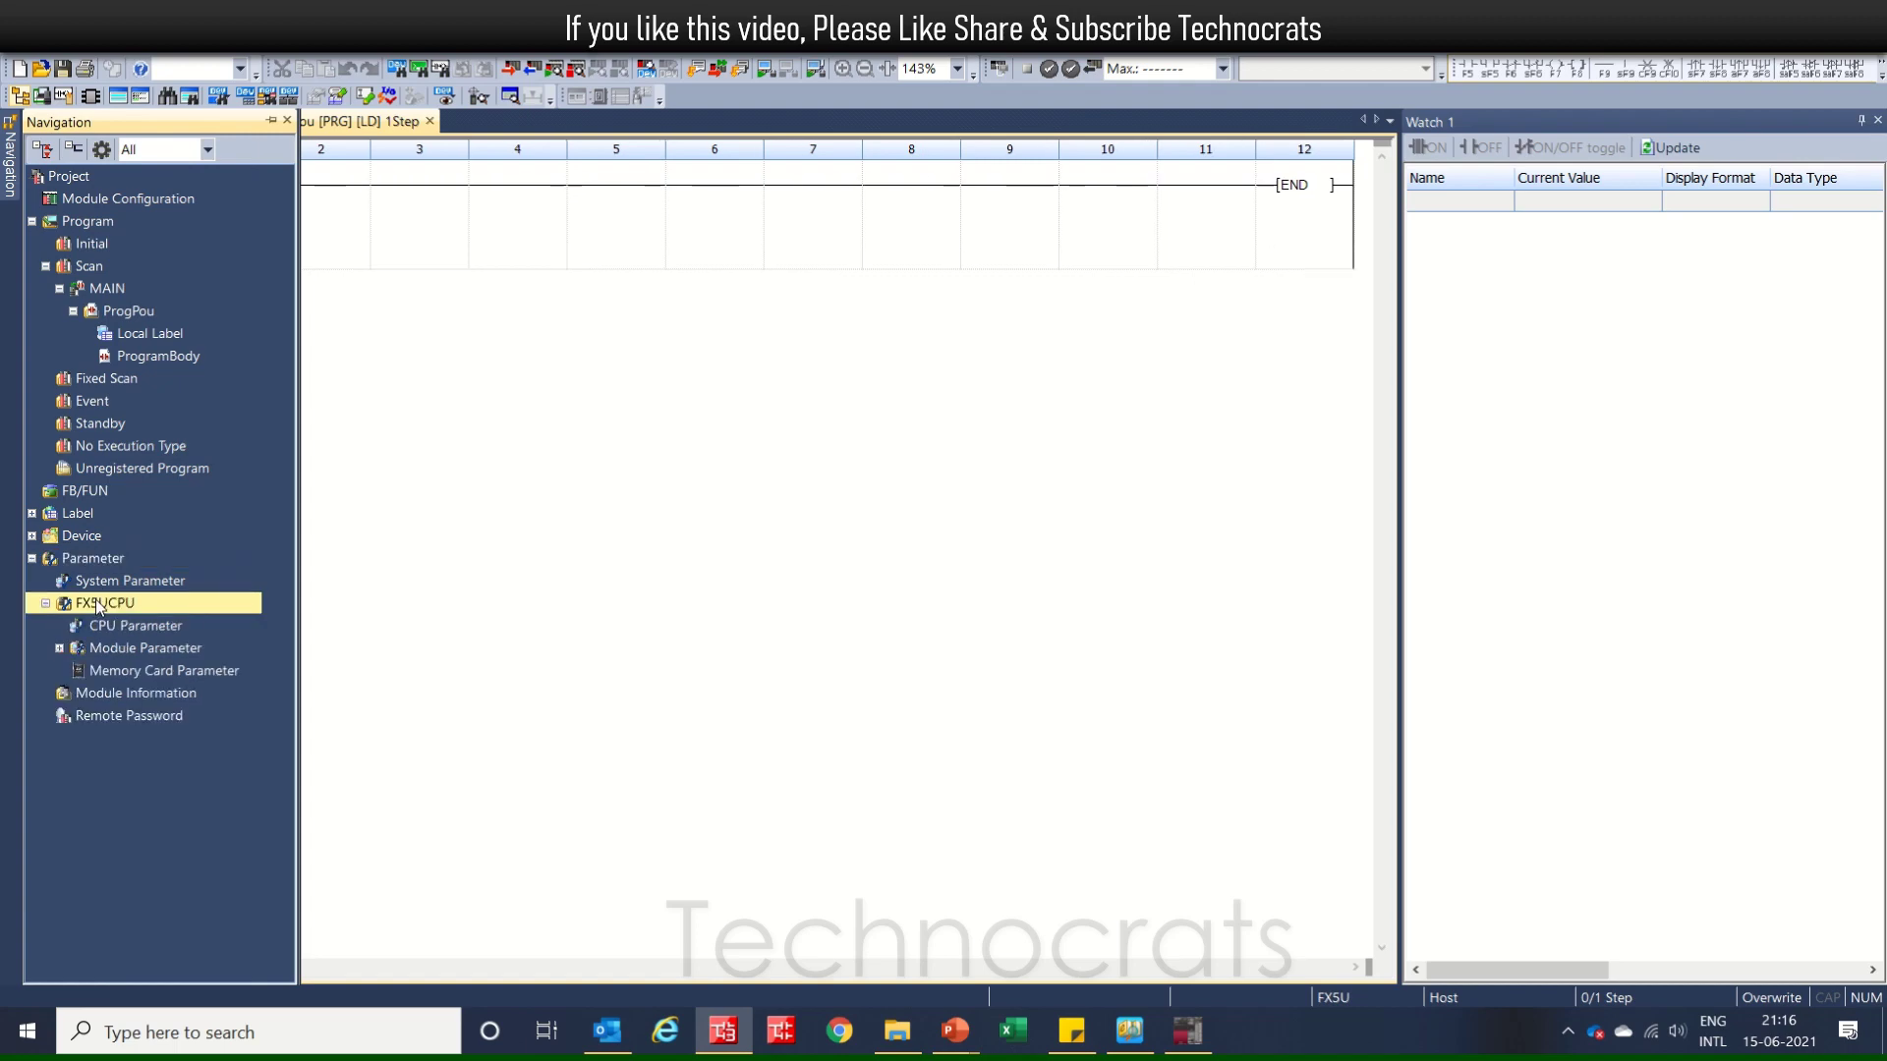
pyautogui.doubleClick(116, 650)
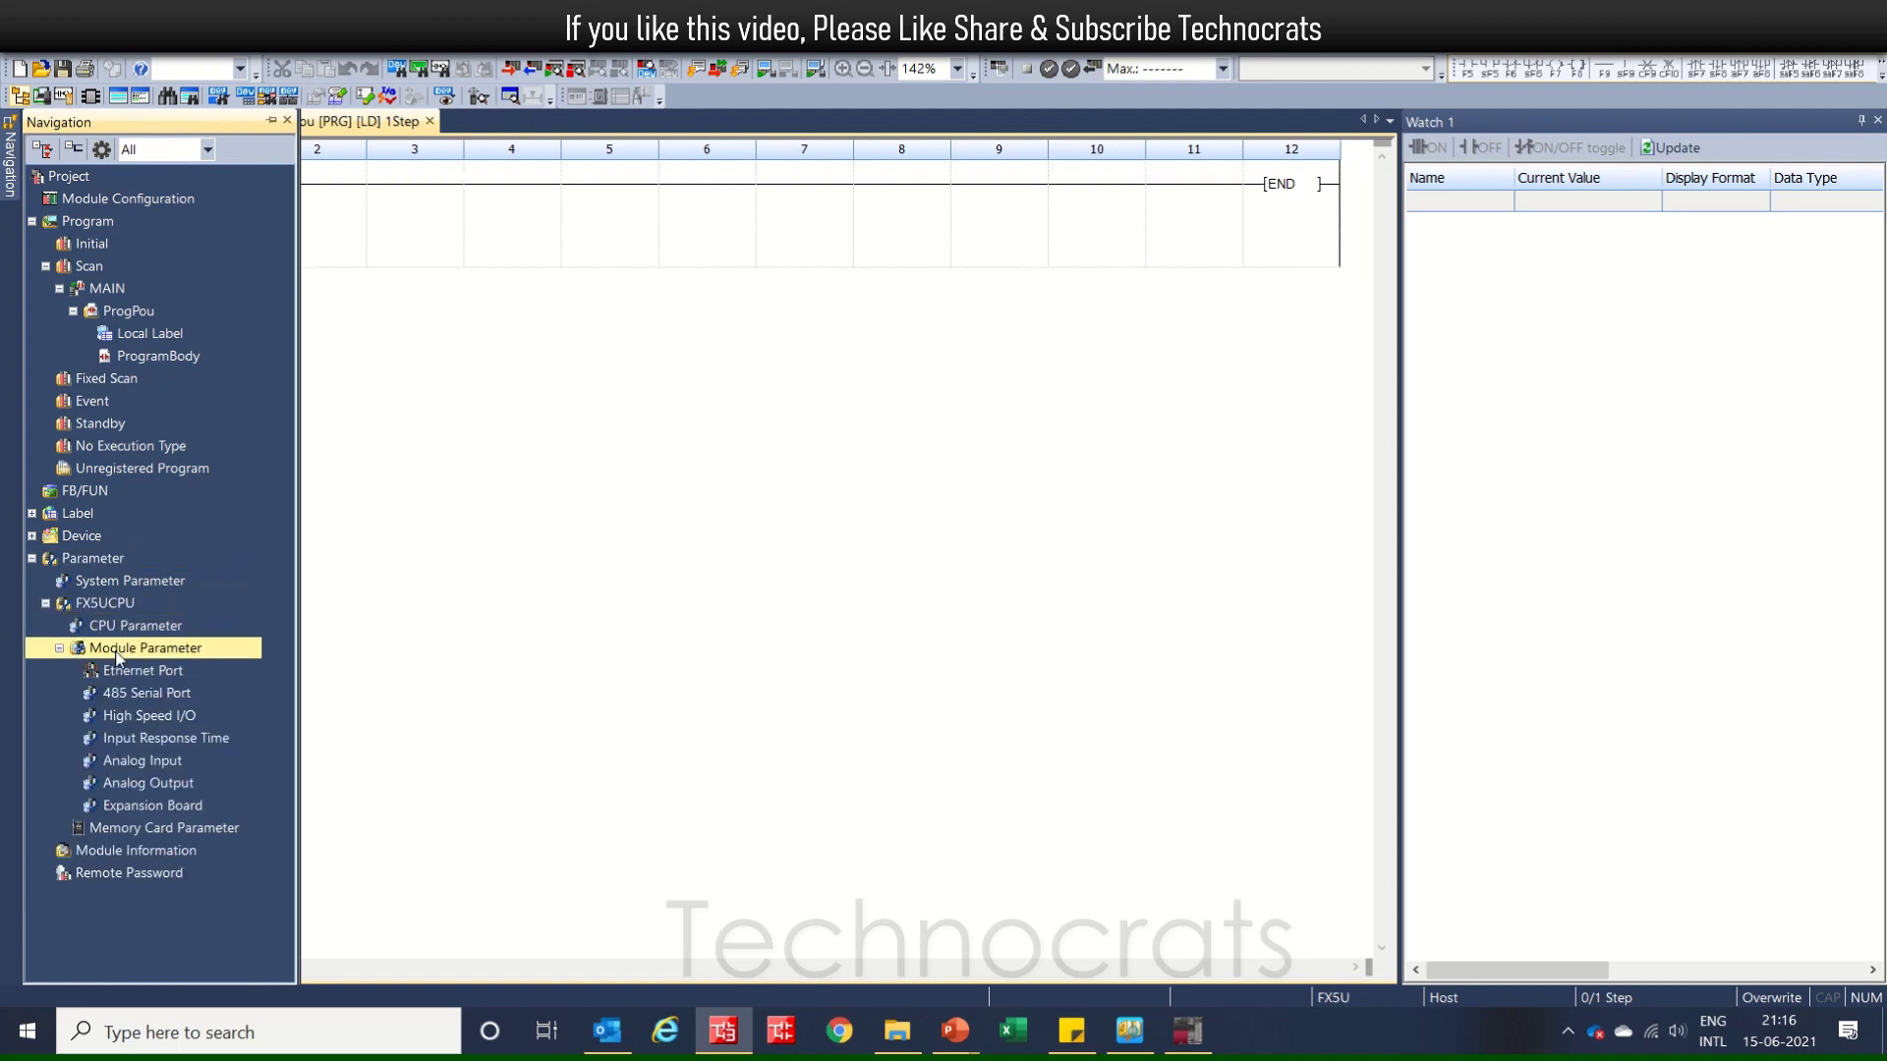
pyautogui.doubleClick(146, 718)
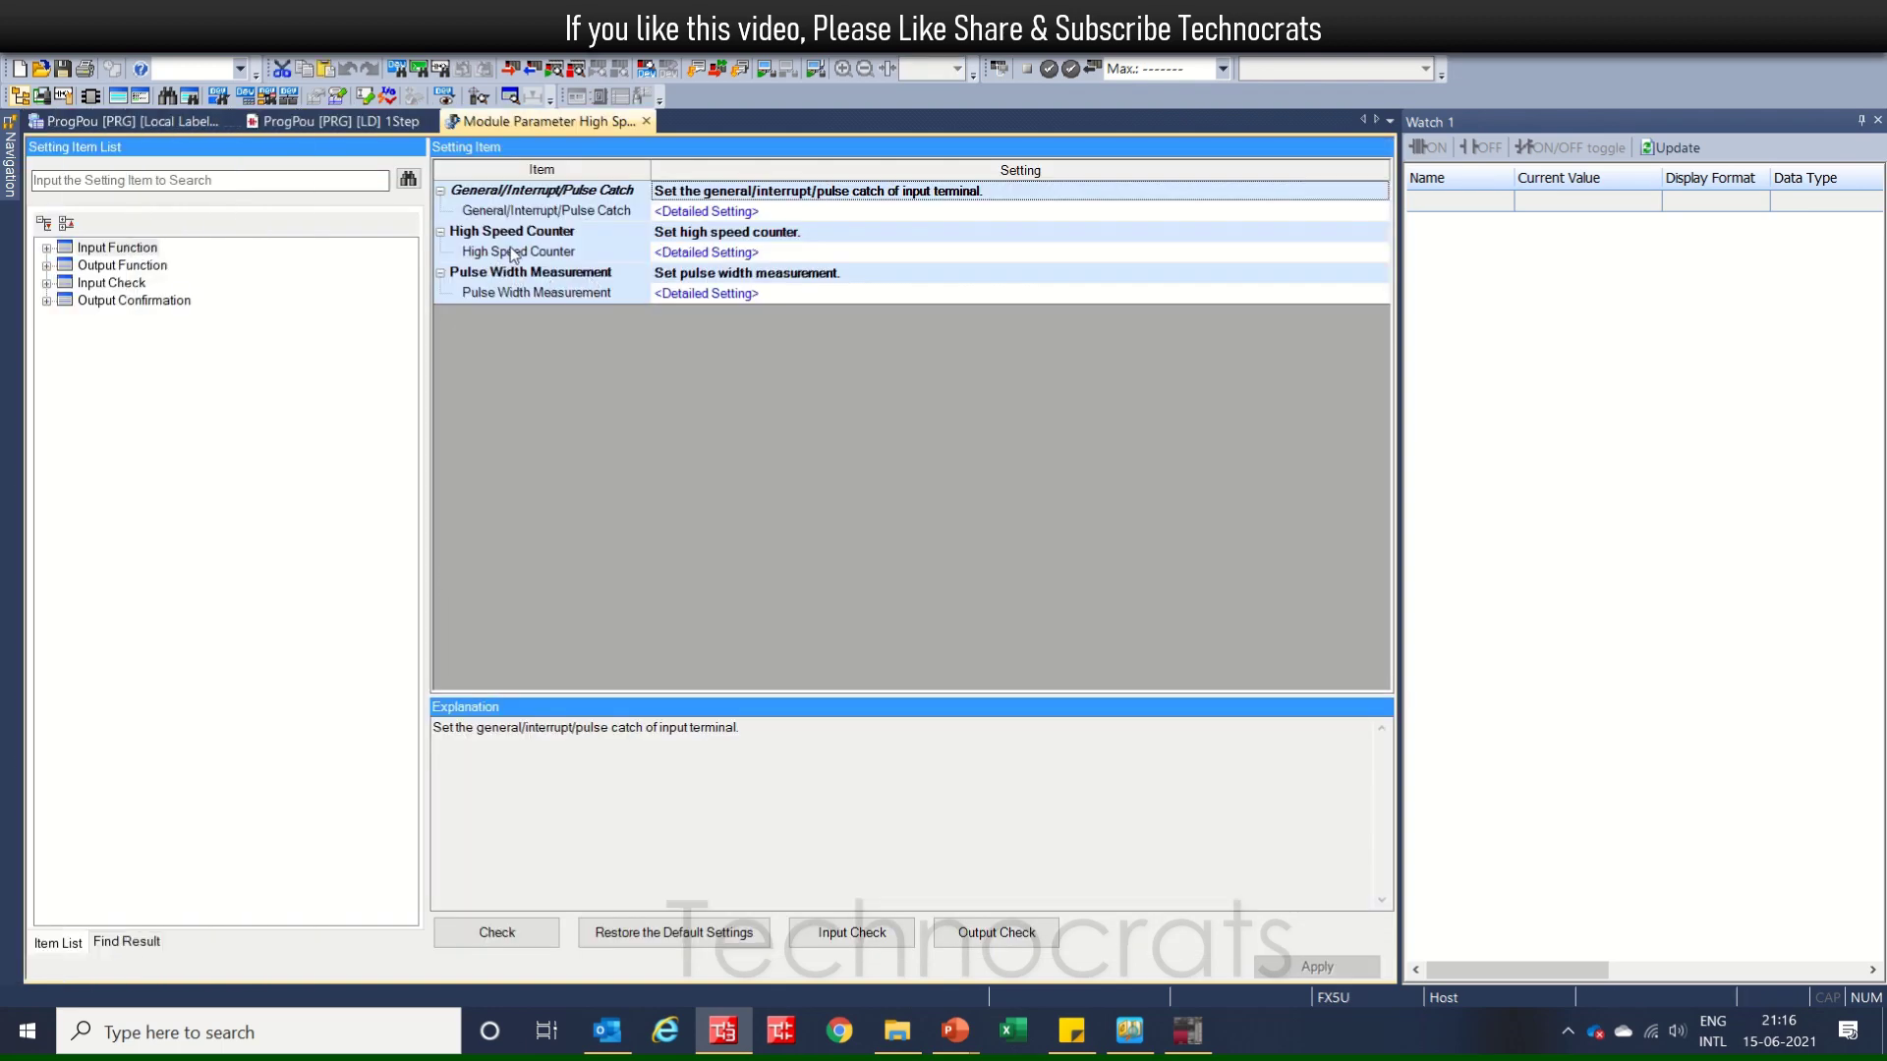
pyautogui.click(108, 269)
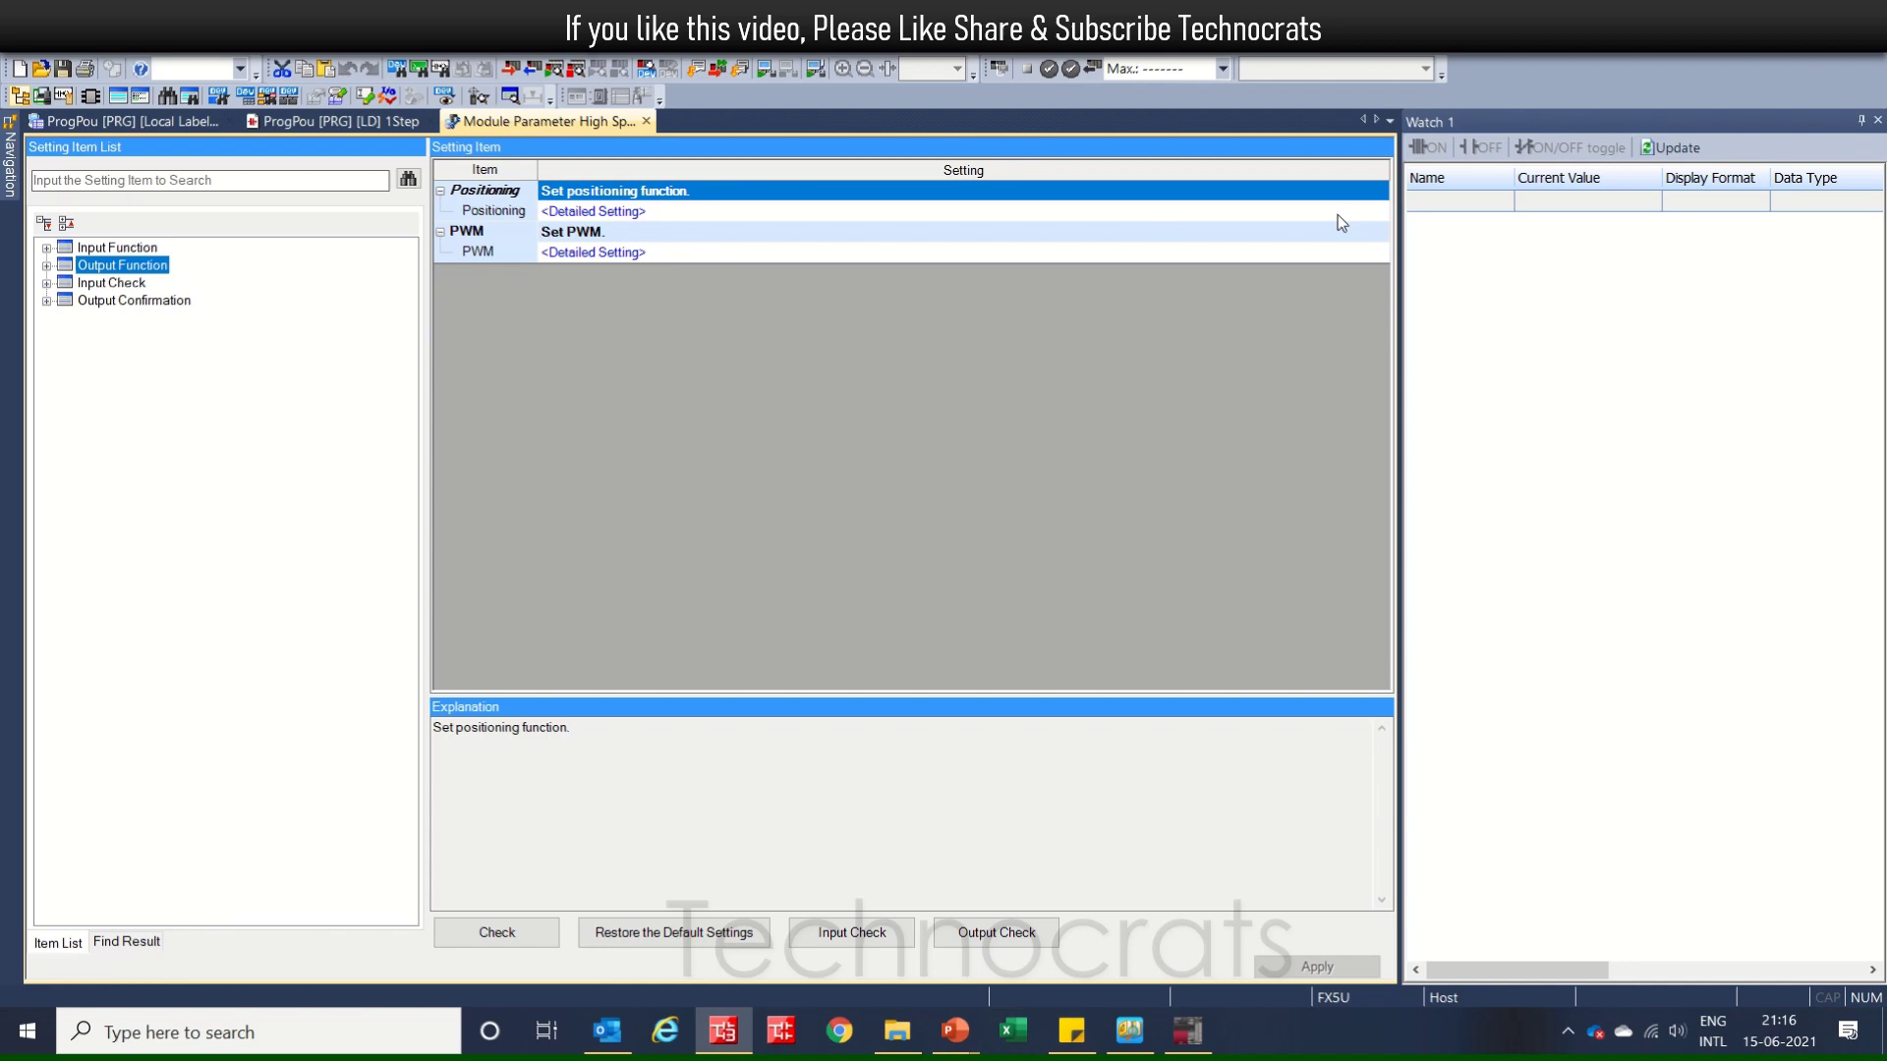
pyautogui.click(1372, 210)
# Set Pulse Output Mode to 1: PULSE/SIGN for both Axis1 and Axis2
pyautogui.click(1372, 210)
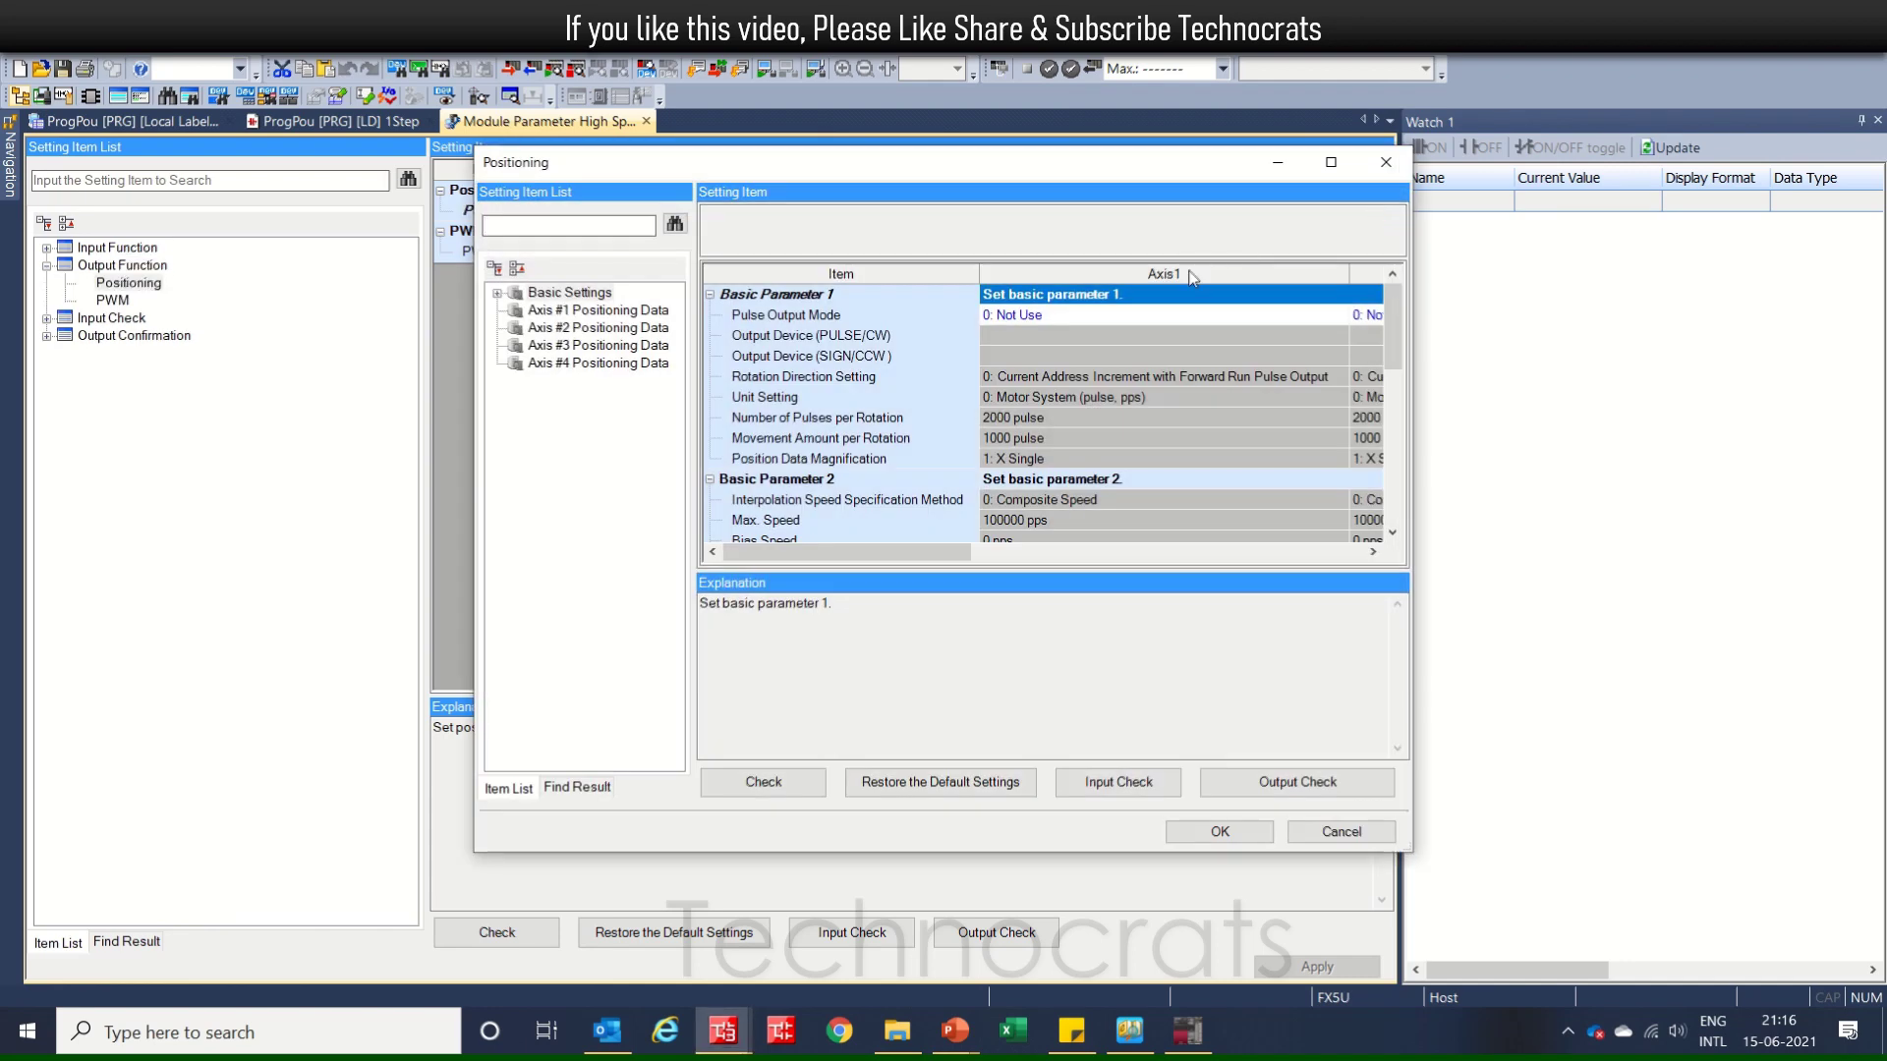
pyautogui.click(1091, 317)
pyautogui.doubleClick(1085, 315)
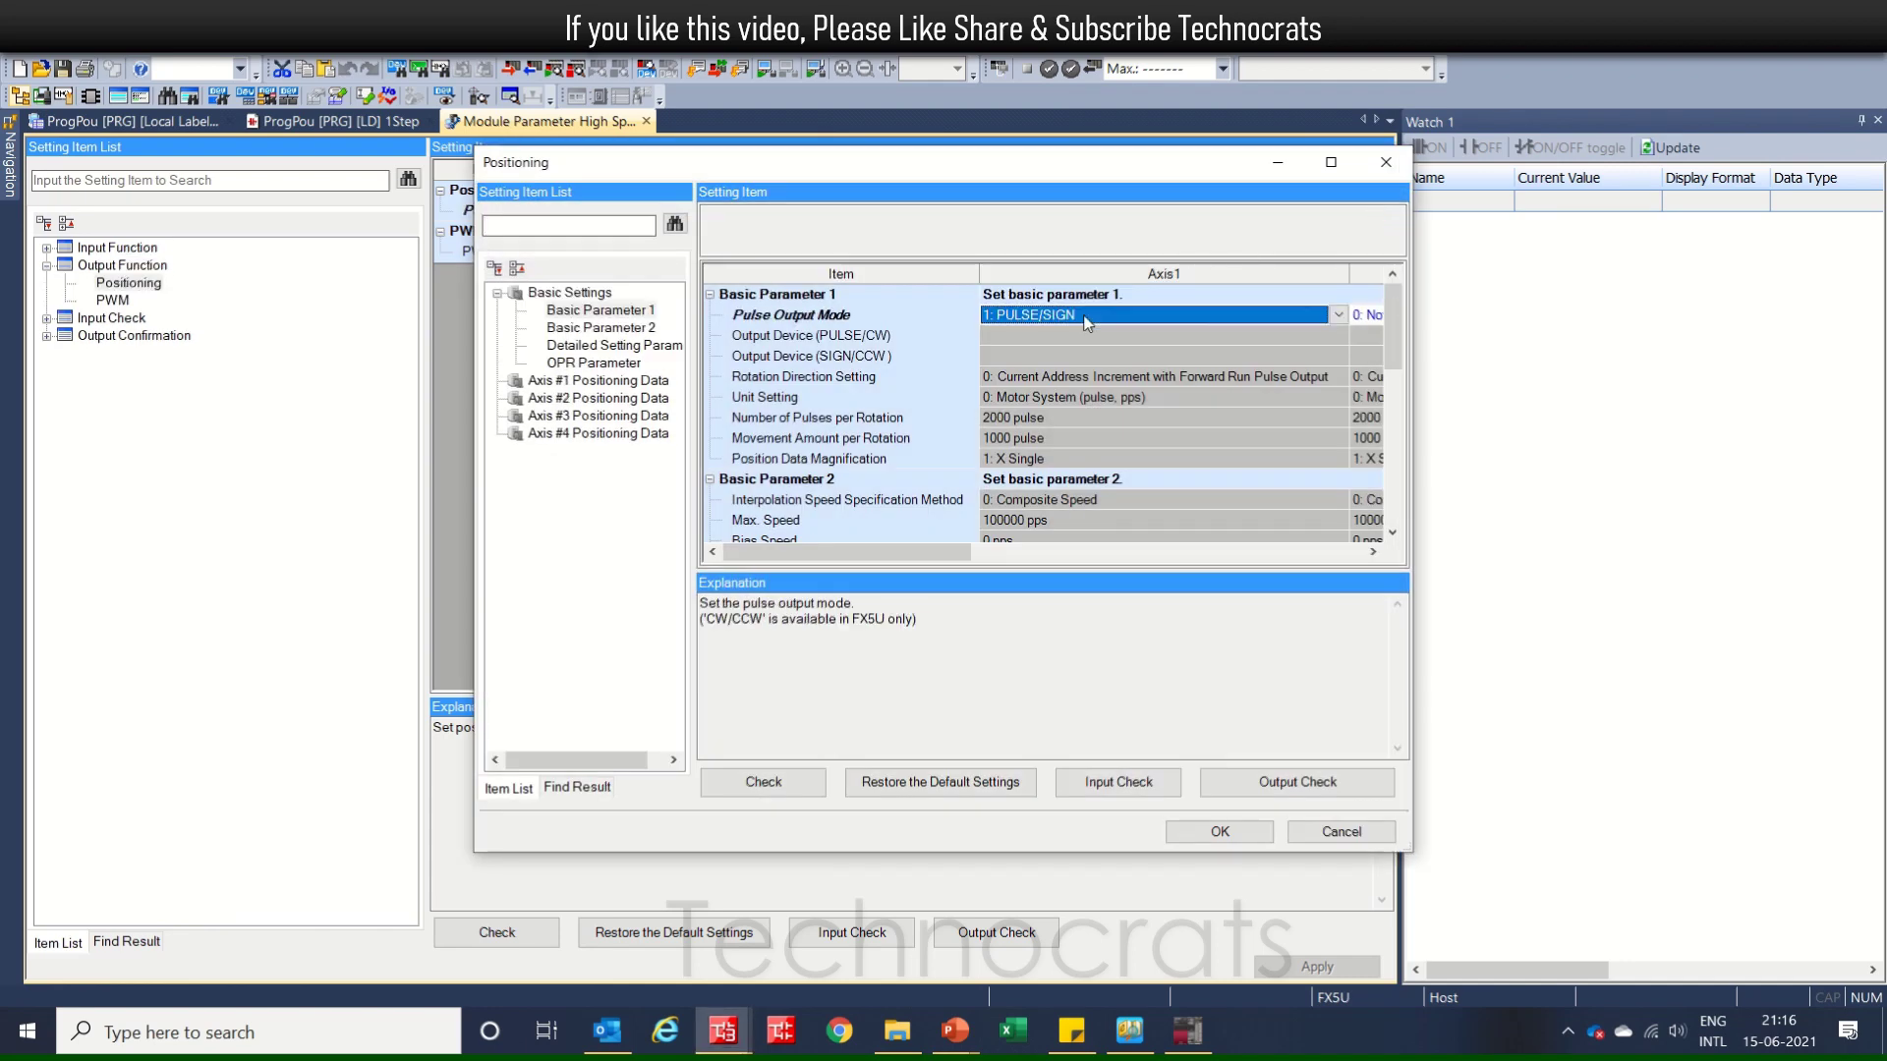
pyautogui.moveTo(1349, 283); pyautogui.dragTo(1192, 311)
pyautogui.click(1283, 314)
pyautogui.doubleClick(1290, 317)
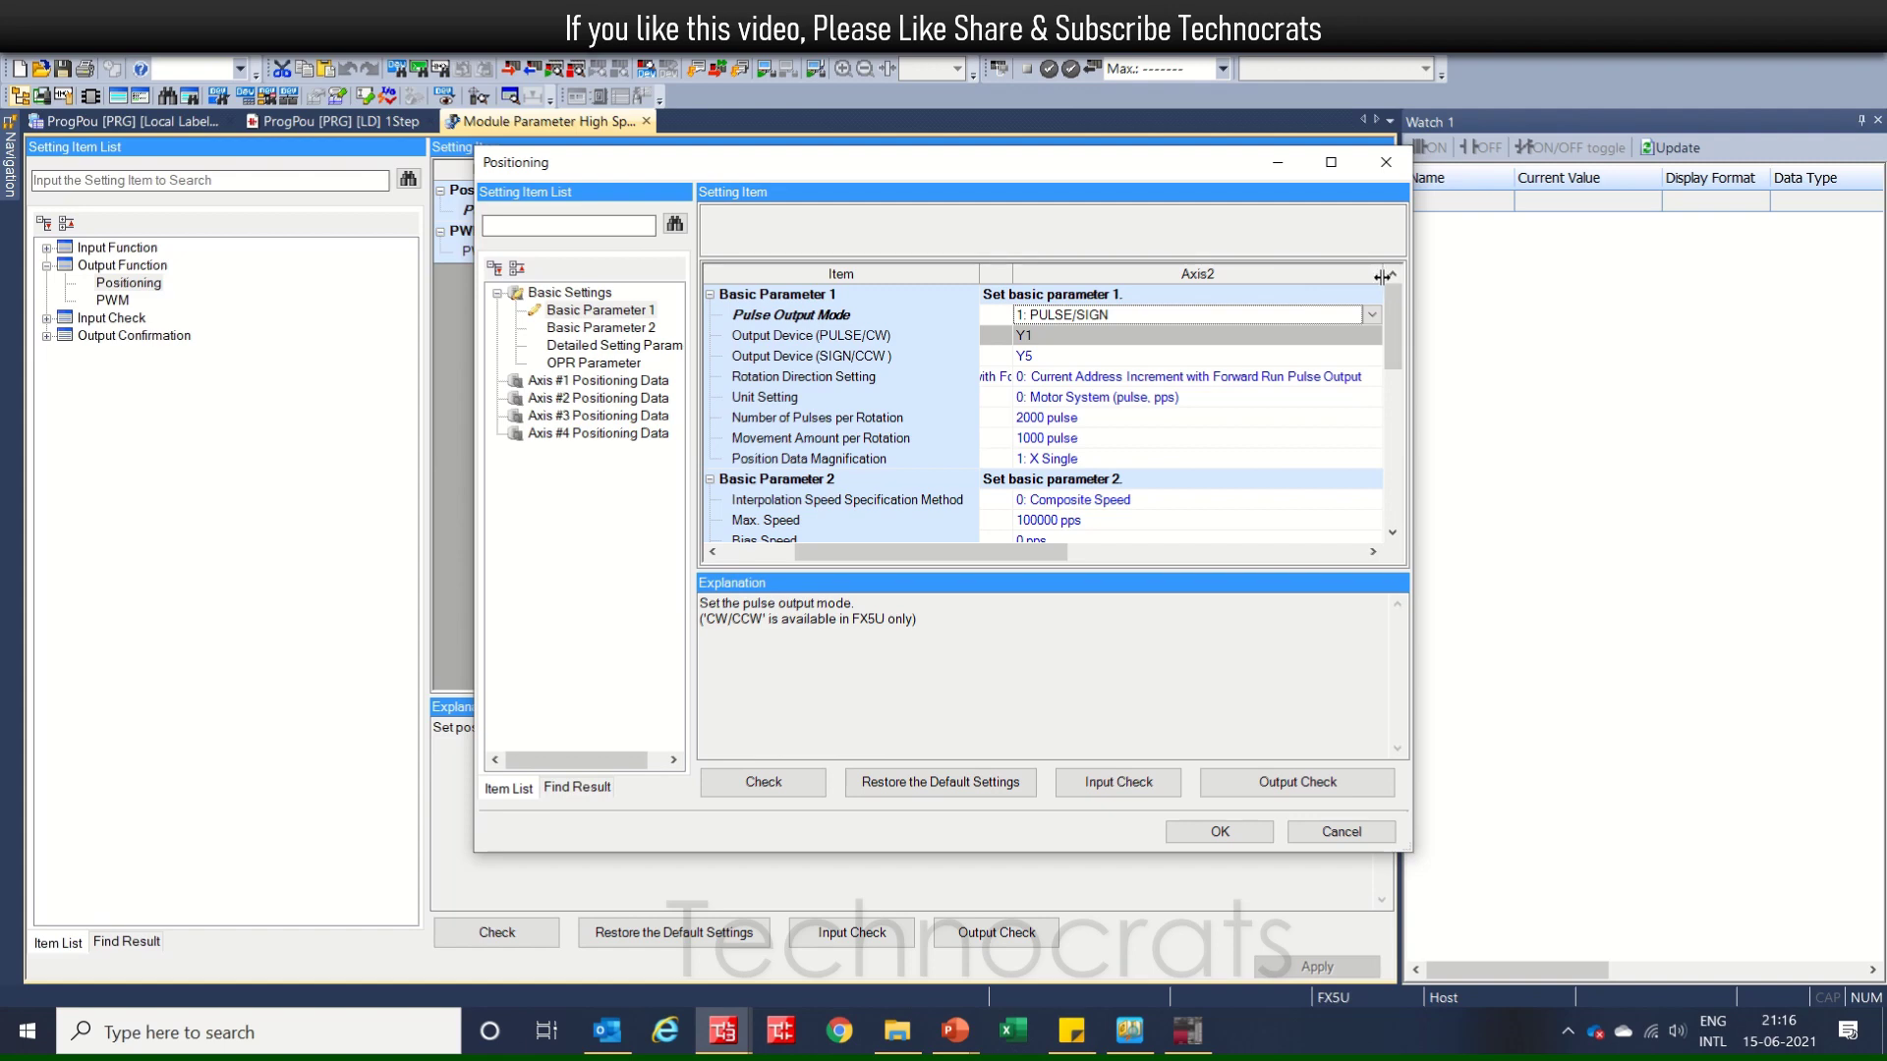
pyautogui.moveTo(1379, 277); pyautogui.dragTo(1210, 285)
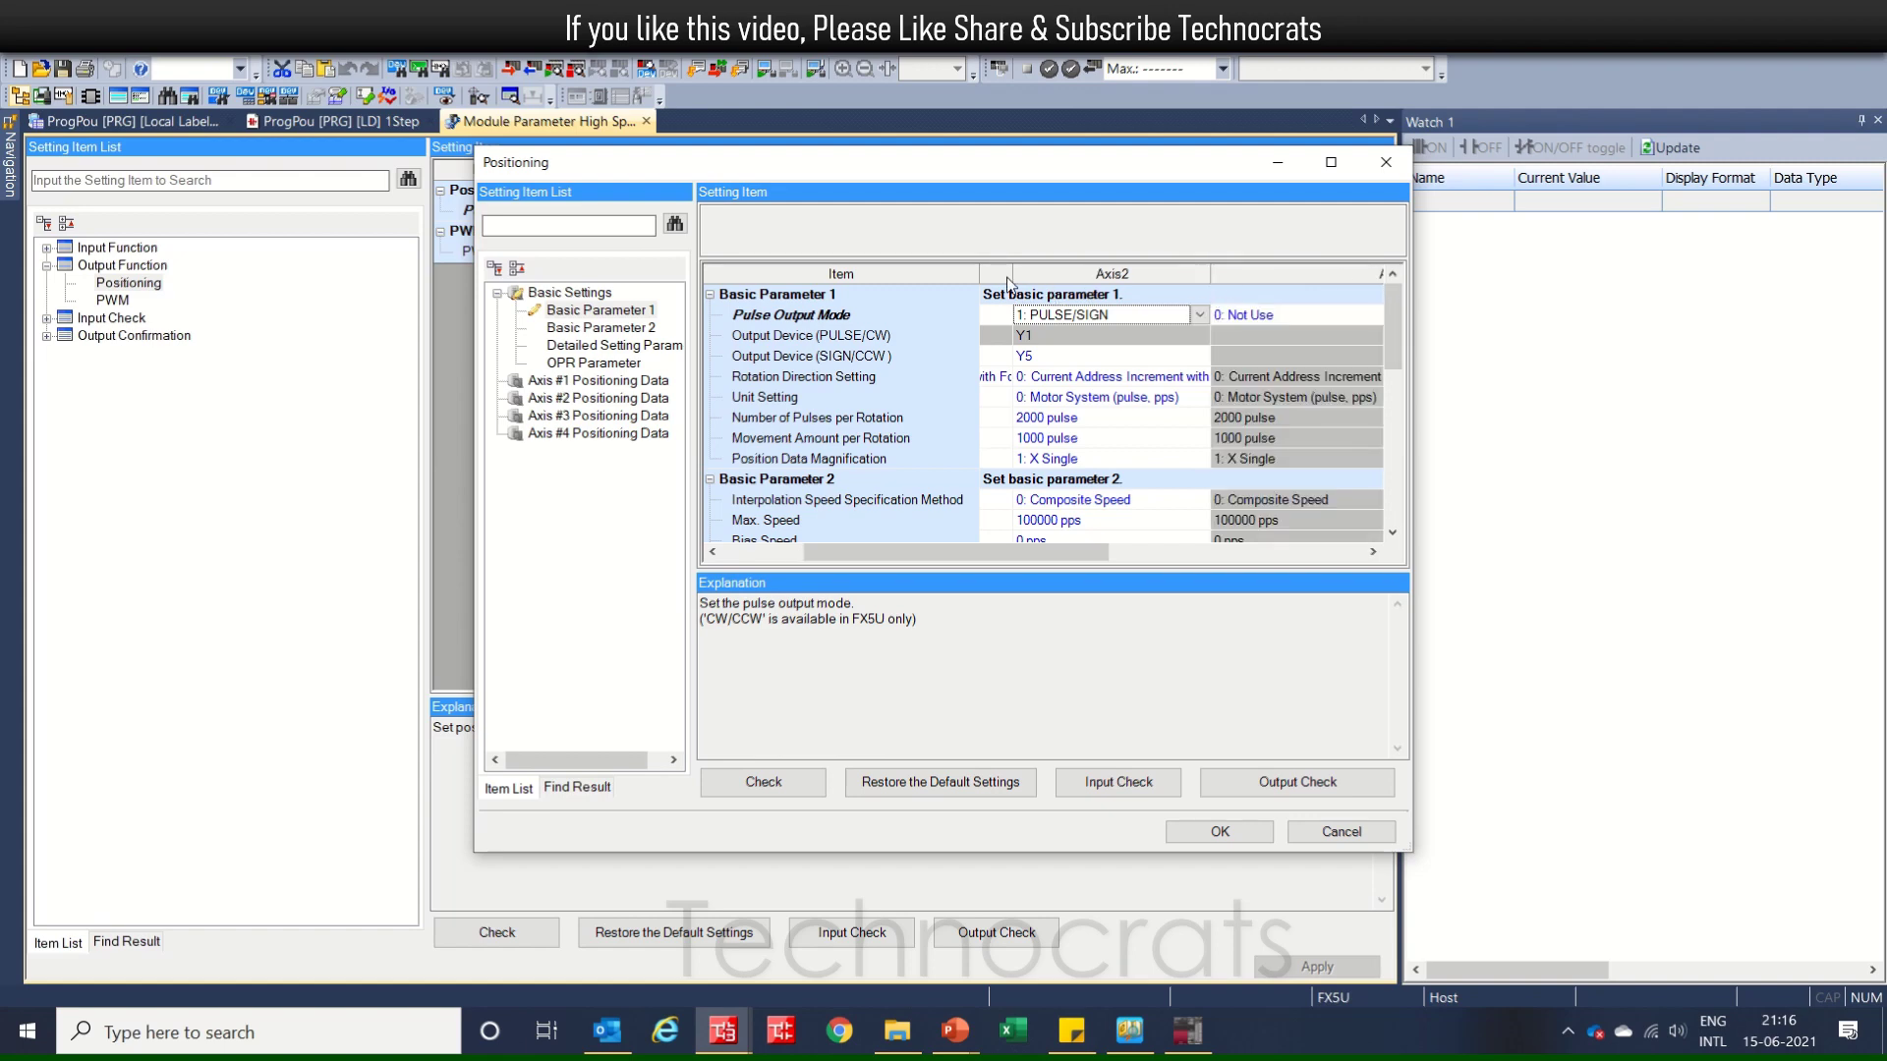
pyautogui.moveTo(978, 277); pyautogui.dragTo(900, 288)
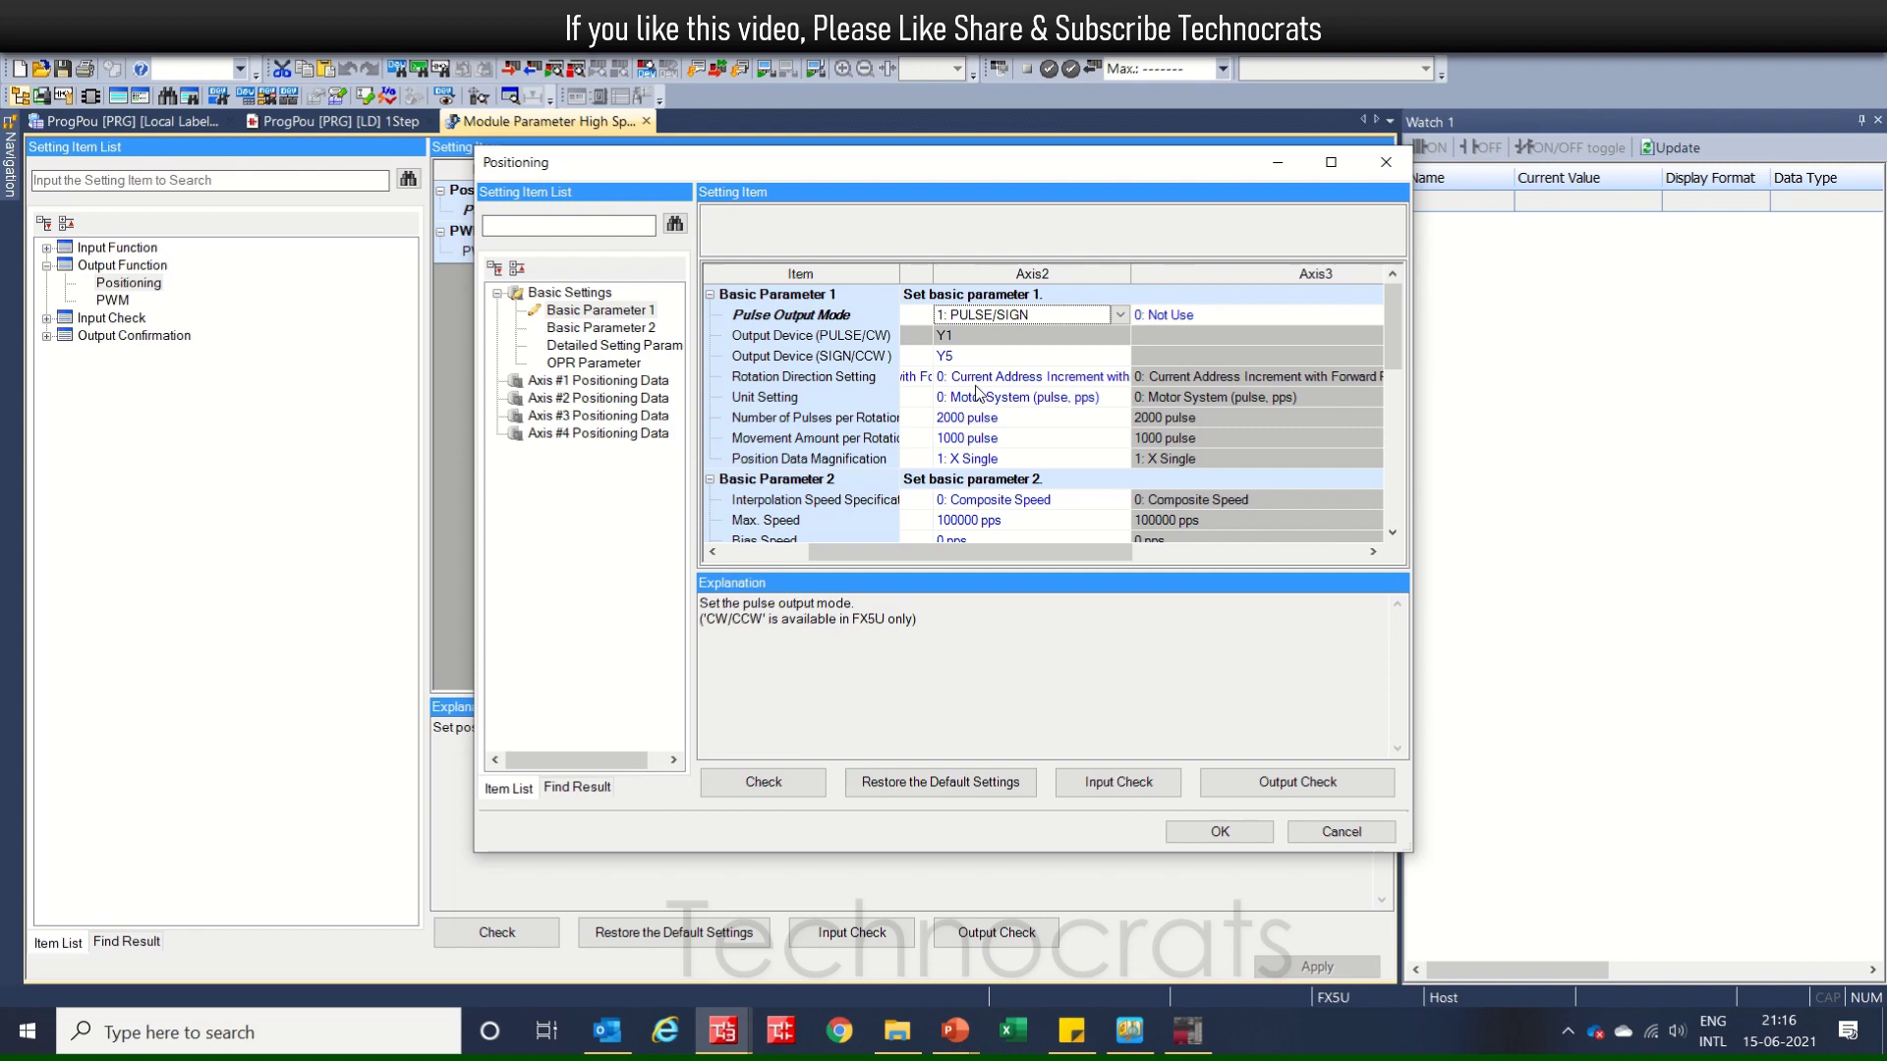
pyautogui.moveTo(997, 551); pyautogui.dragTo(907, 563)
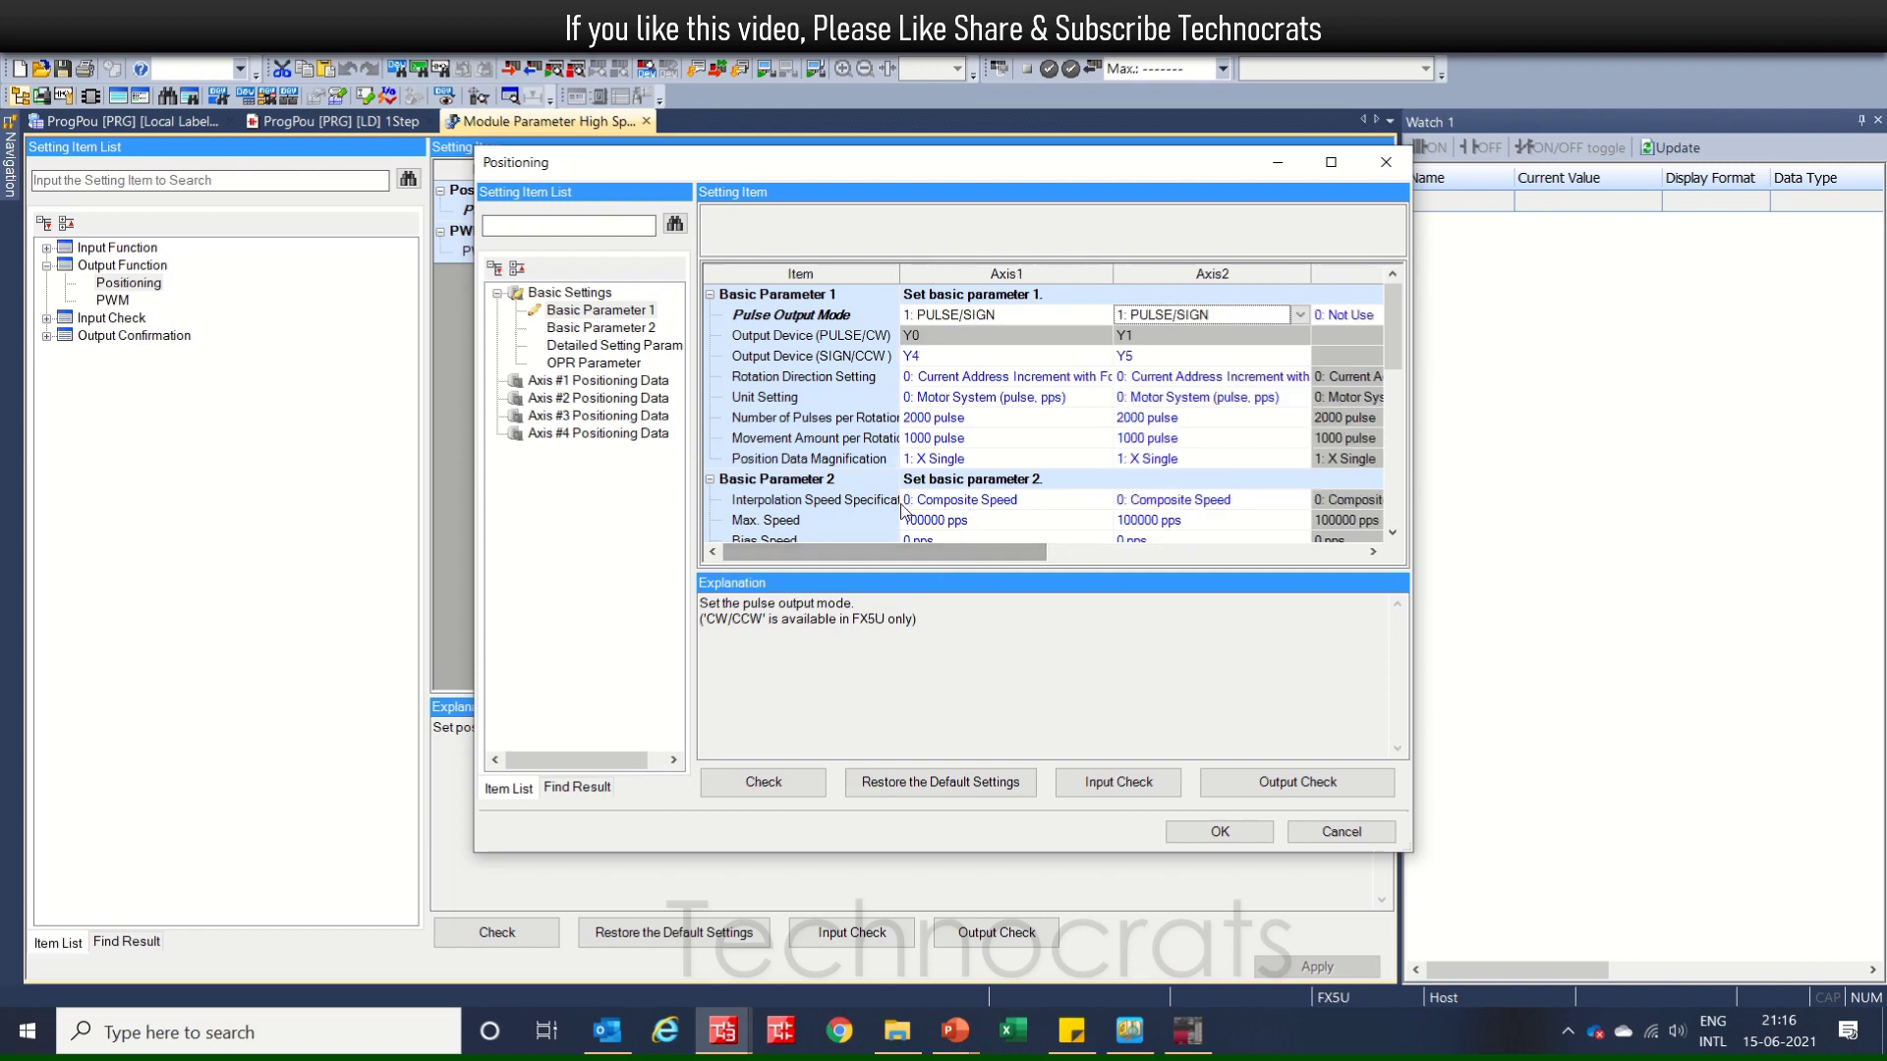
# Verify output devices Y0/Y4 and Y1/Y5 and keep Axis1's forward rotation direction
pyautogui.click(809, 343)
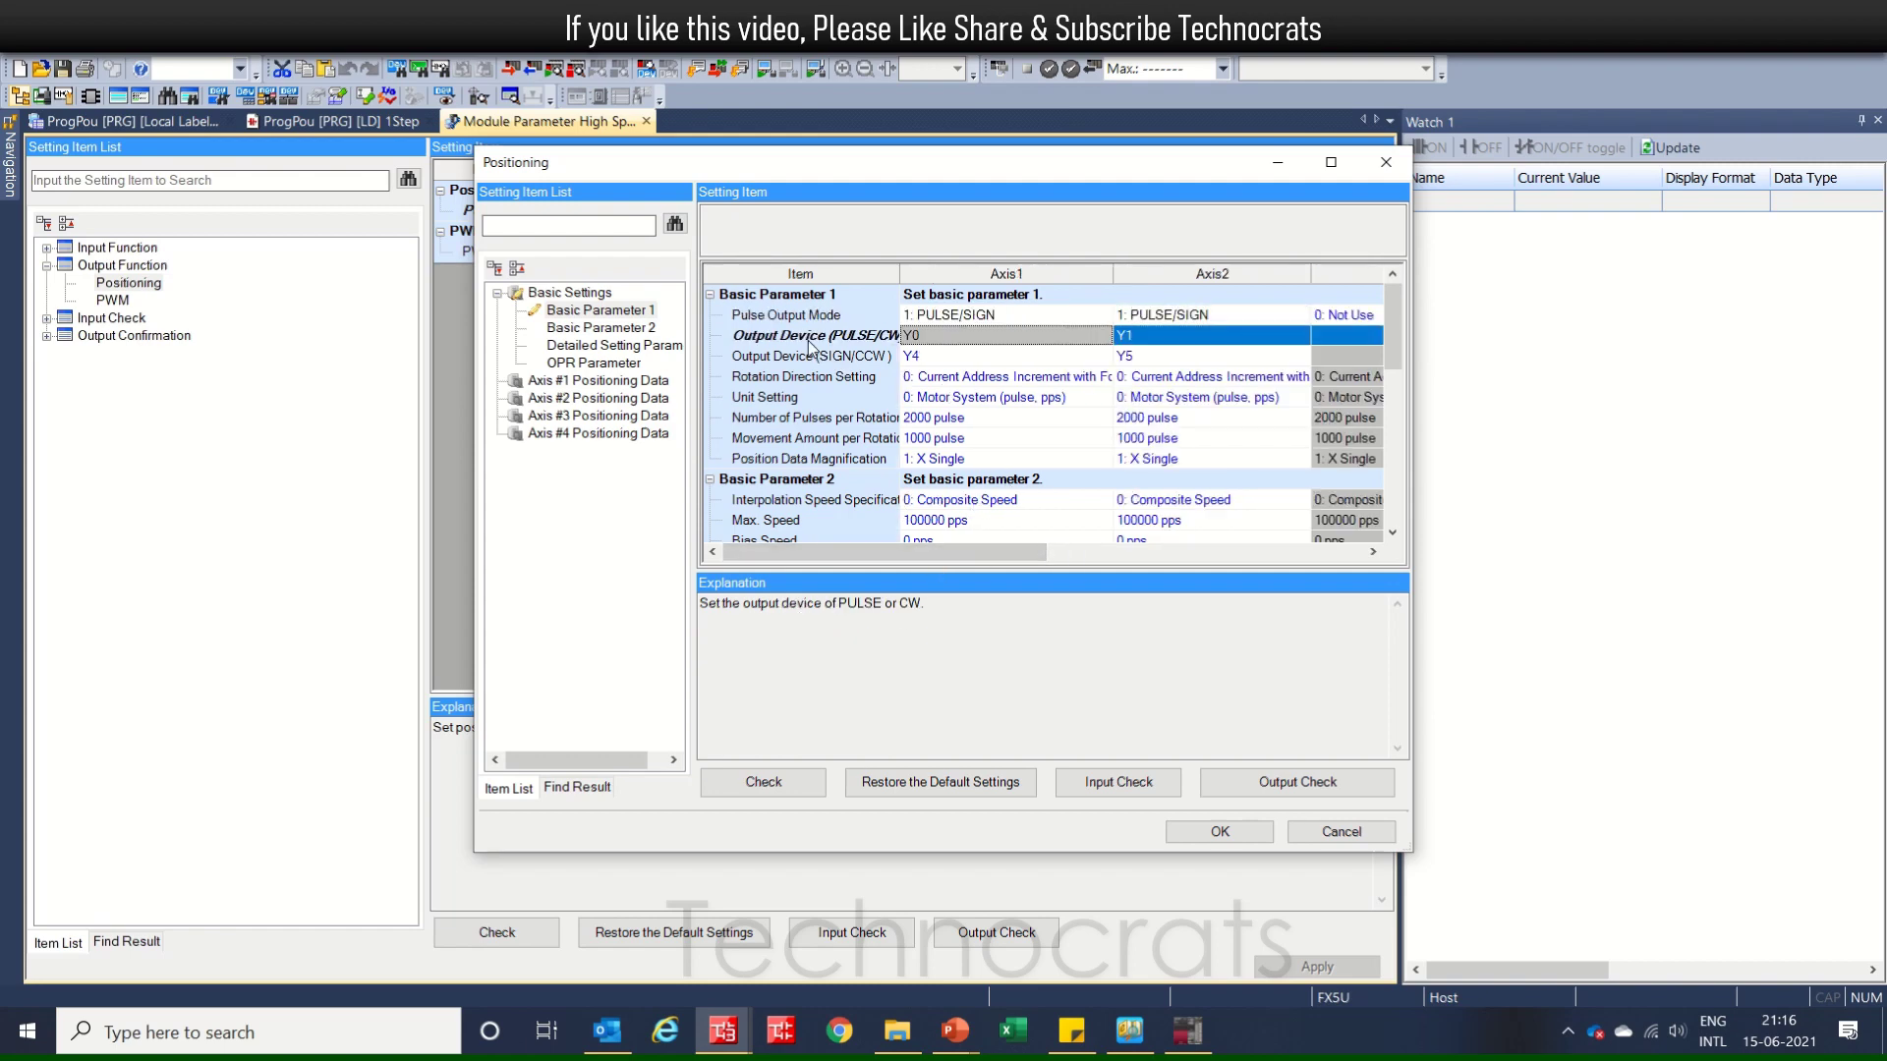
pyautogui.click(994, 321)
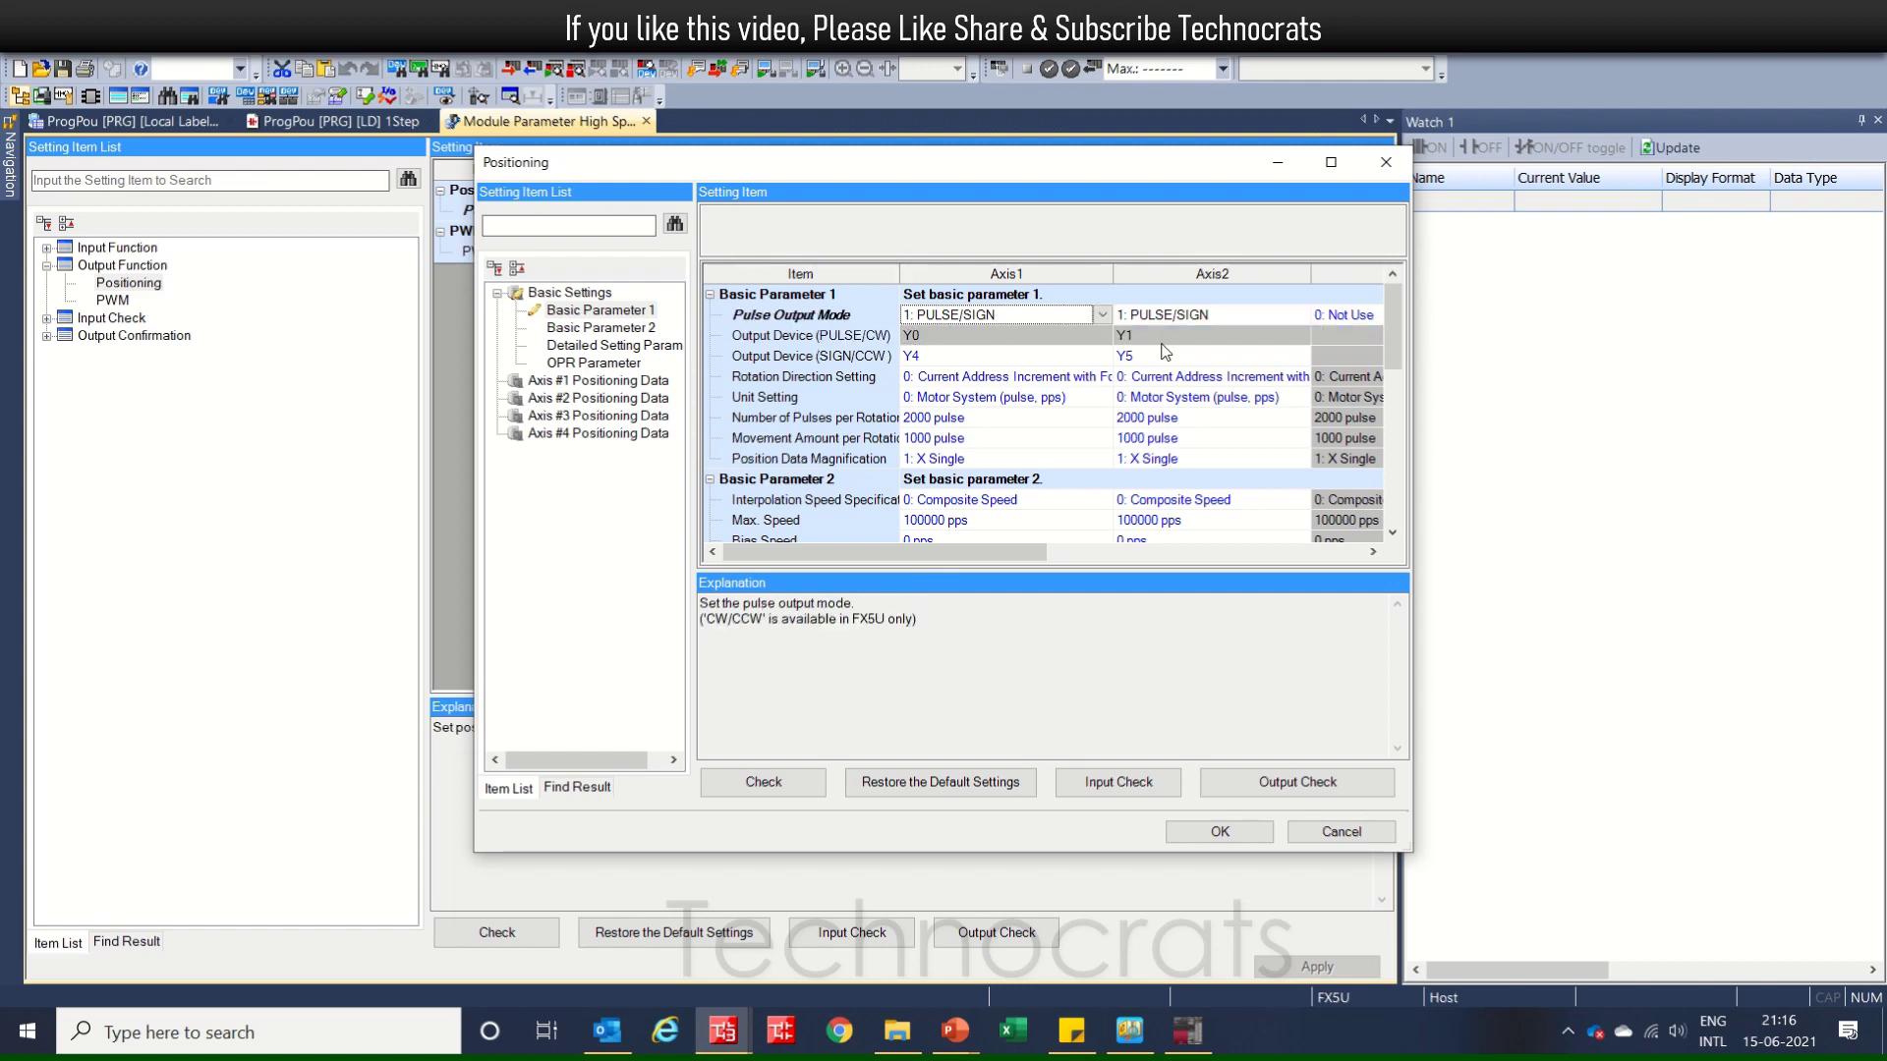
pyautogui.click(953, 361)
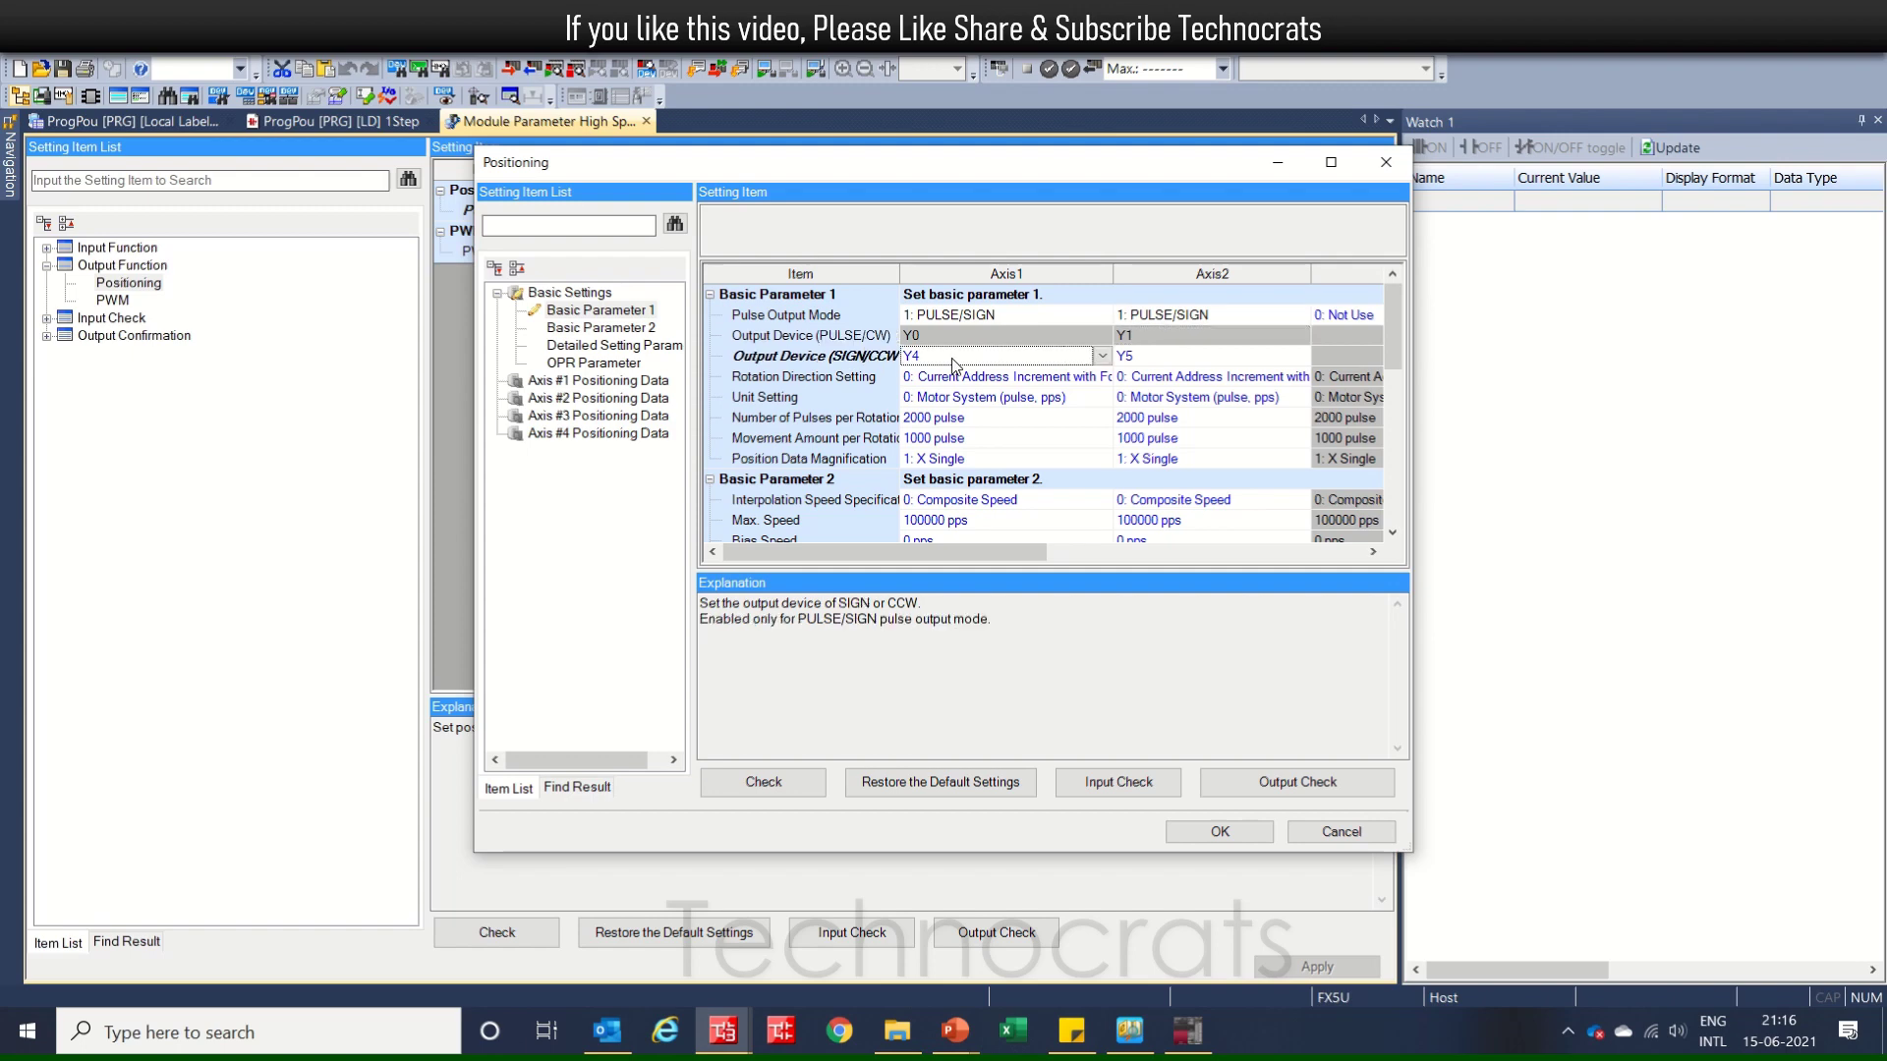
pyautogui.click(1170, 361)
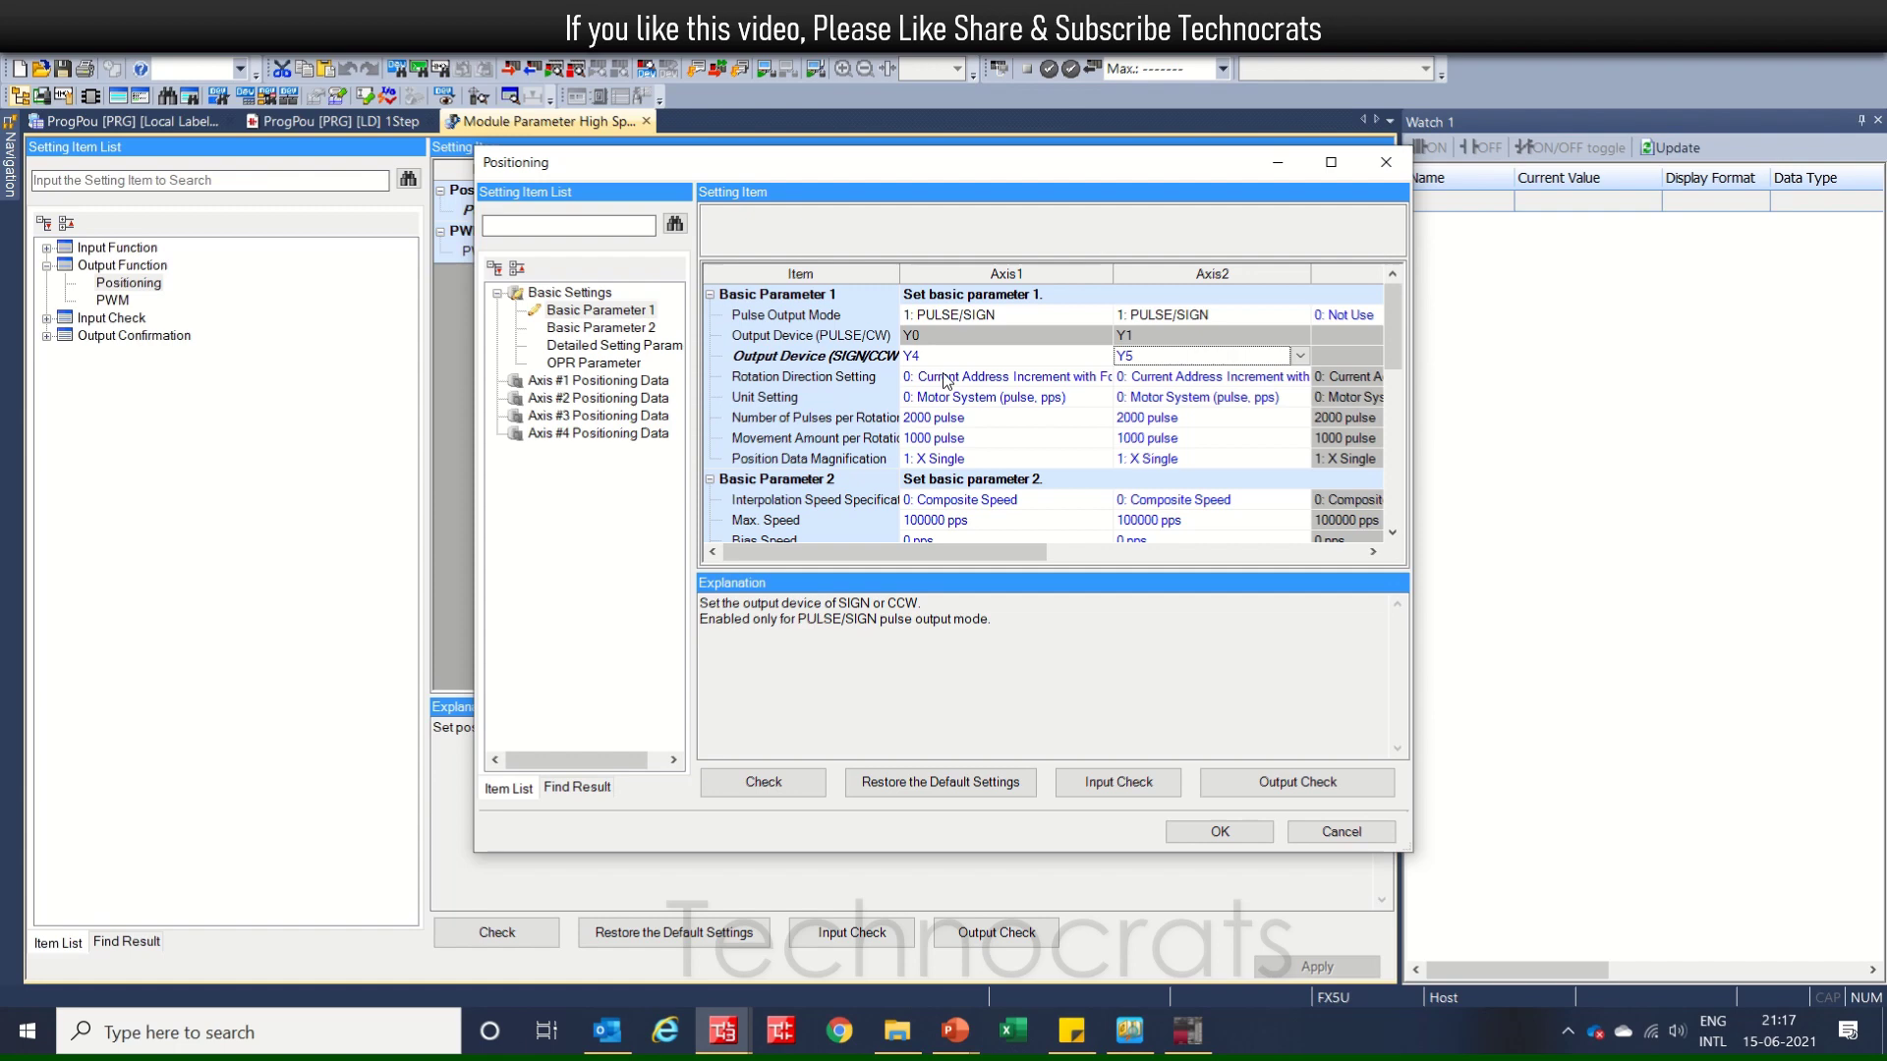
pyautogui.click(987, 379)
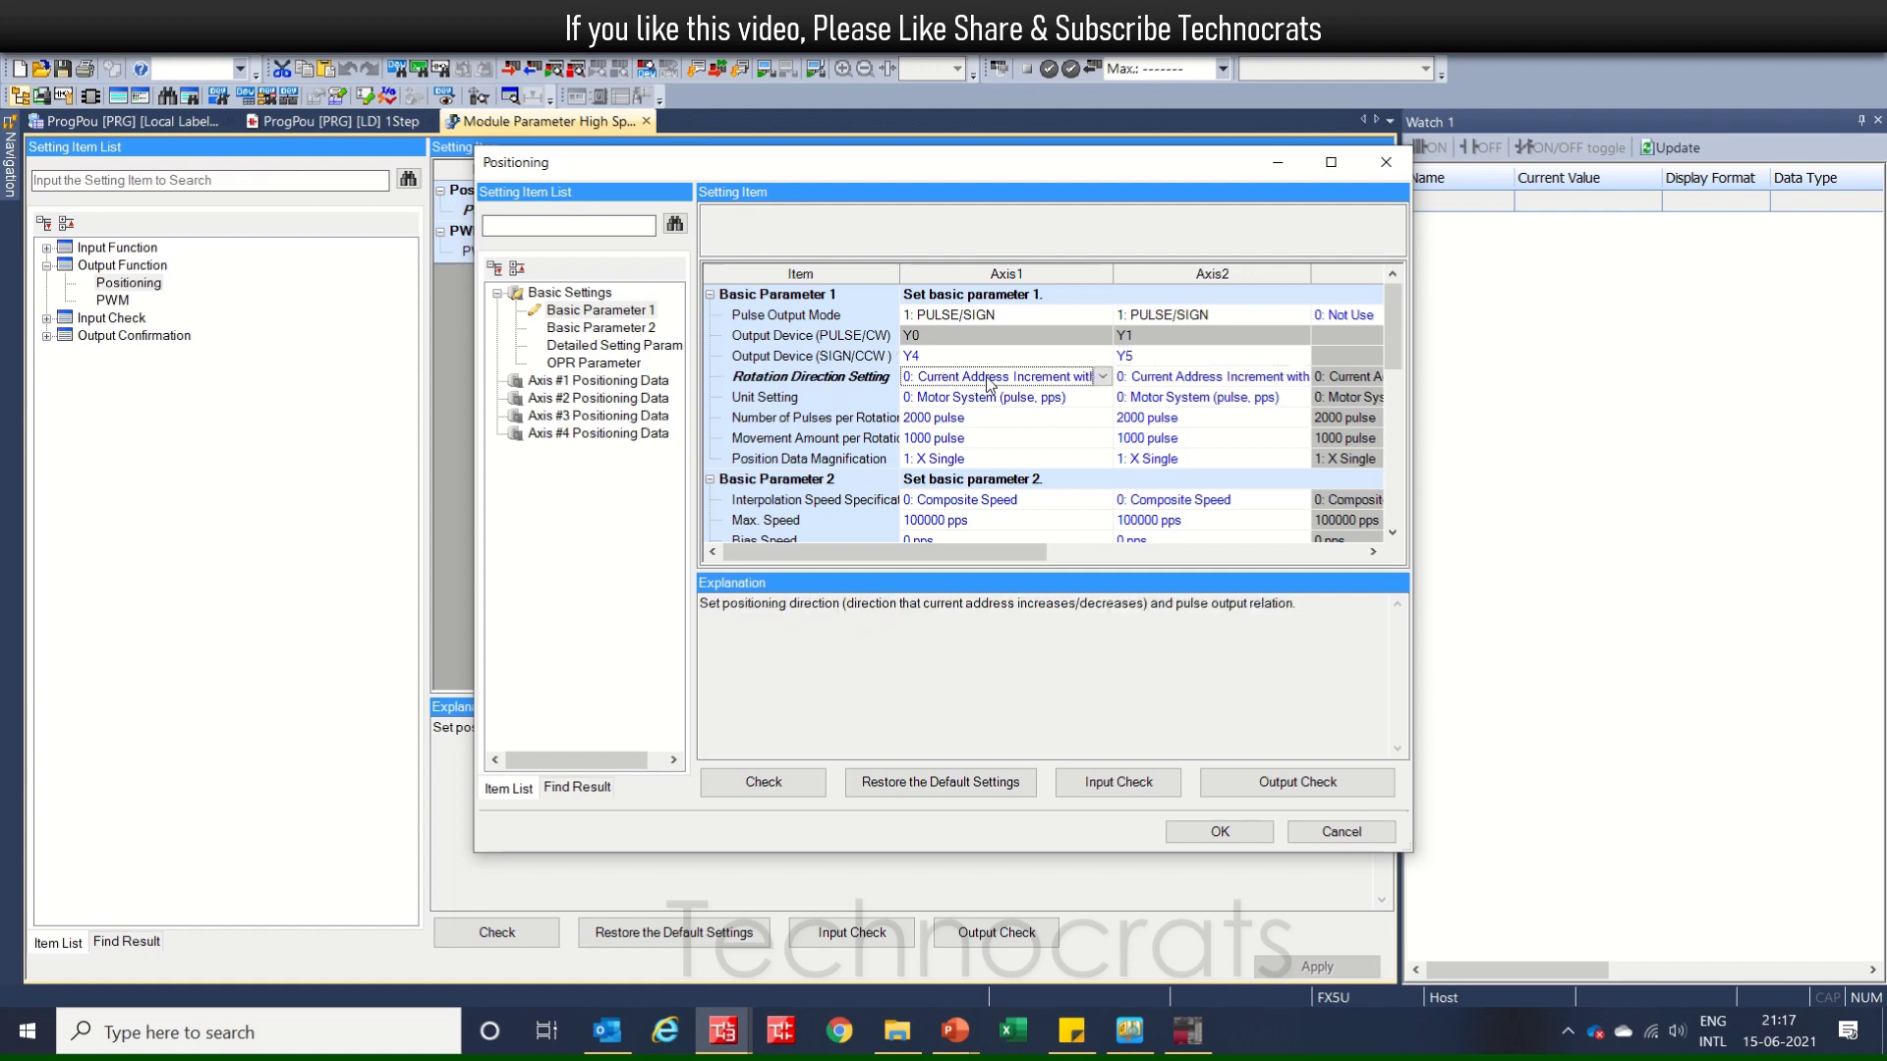
pyautogui.click(1102, 377)
pyautogui.click(1105, 397)
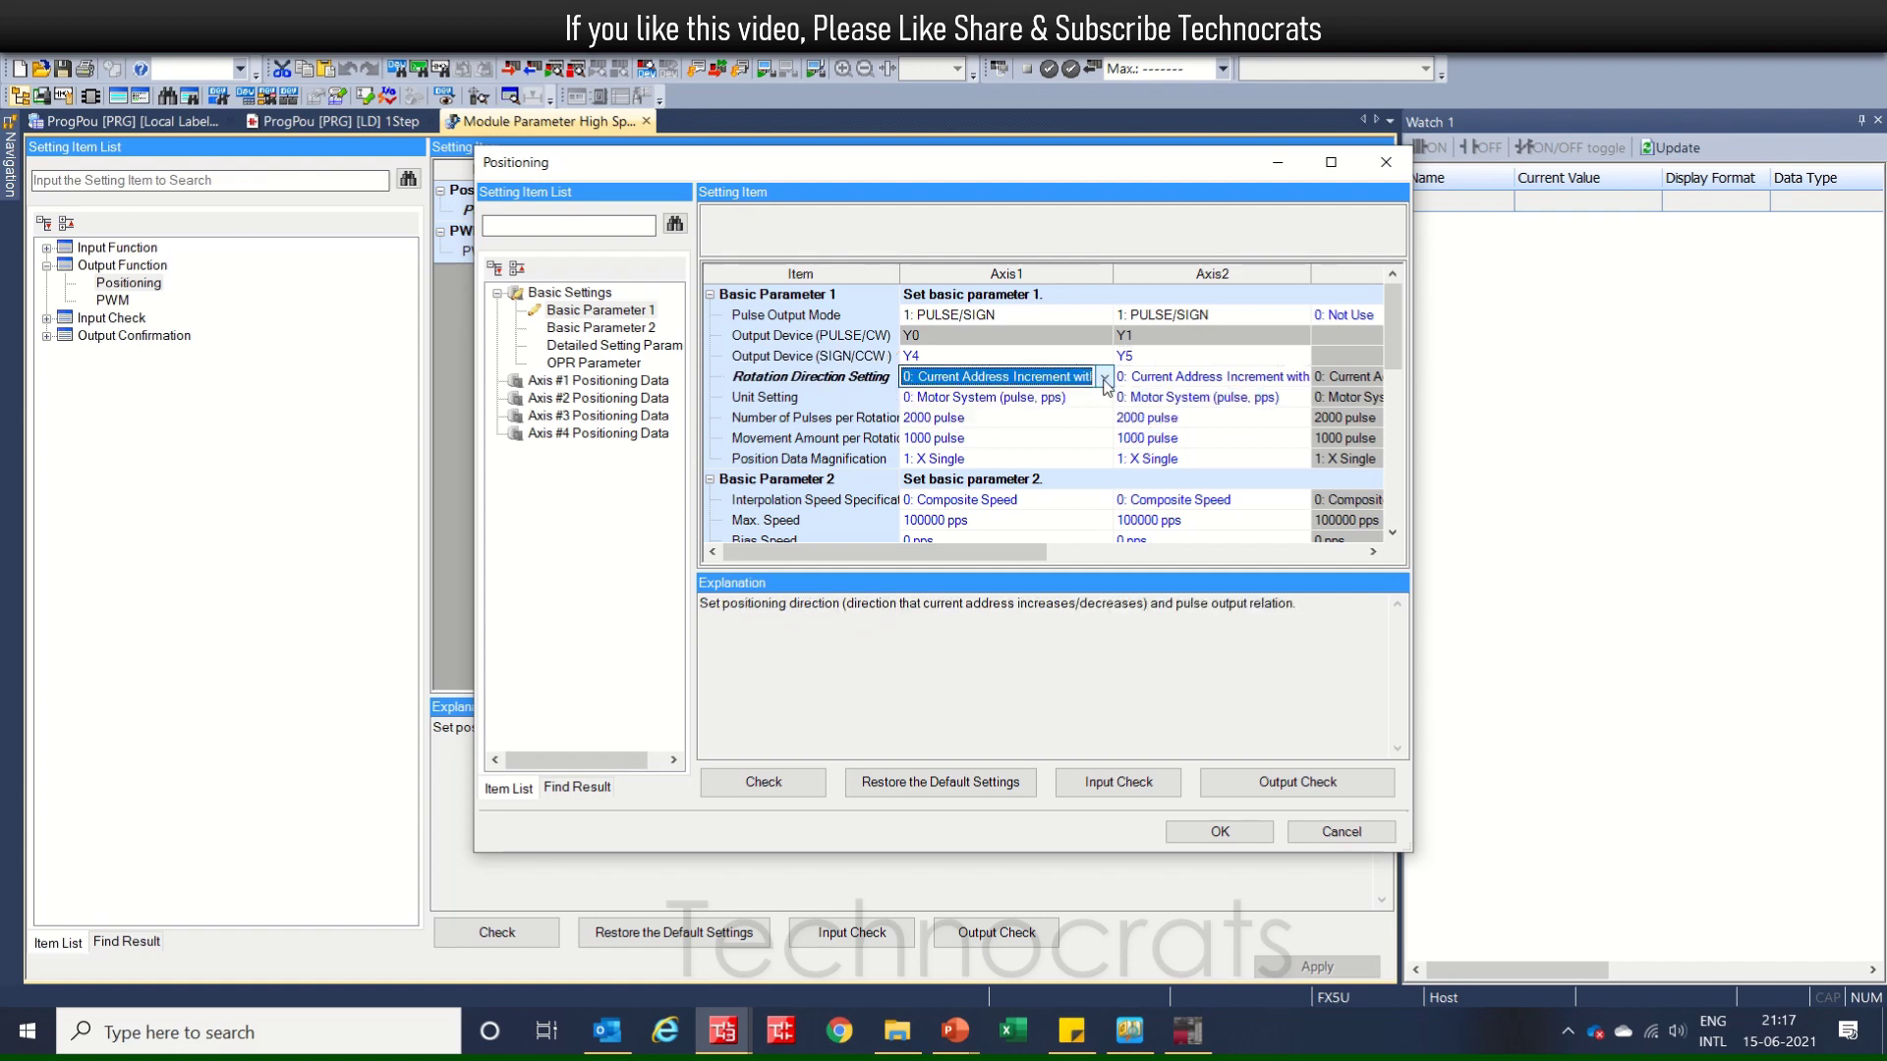
pyautogui.click(1122, 379)
# Set the Unit Setting to 4: Multiple System (um, pps) for Axis1 and Axis2
pyautogui.click(905, 398)
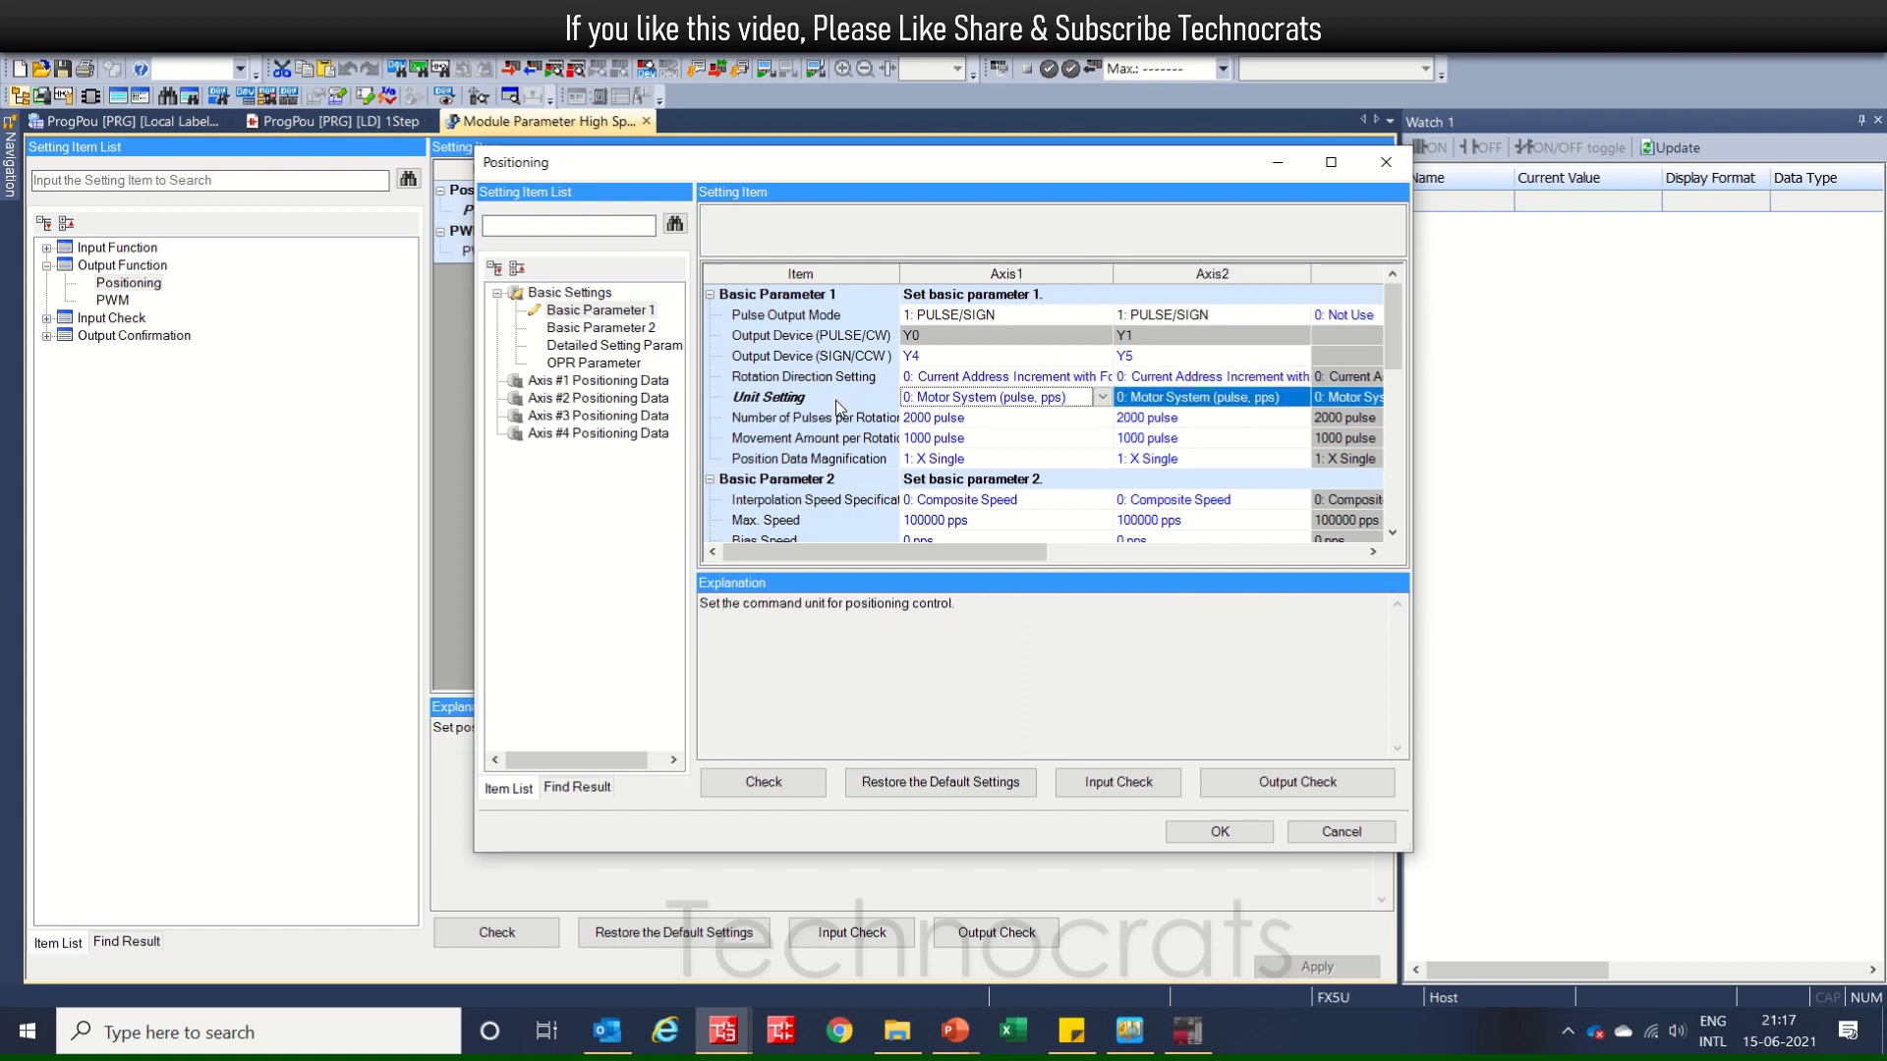
pyautogui.click(1103, 399)
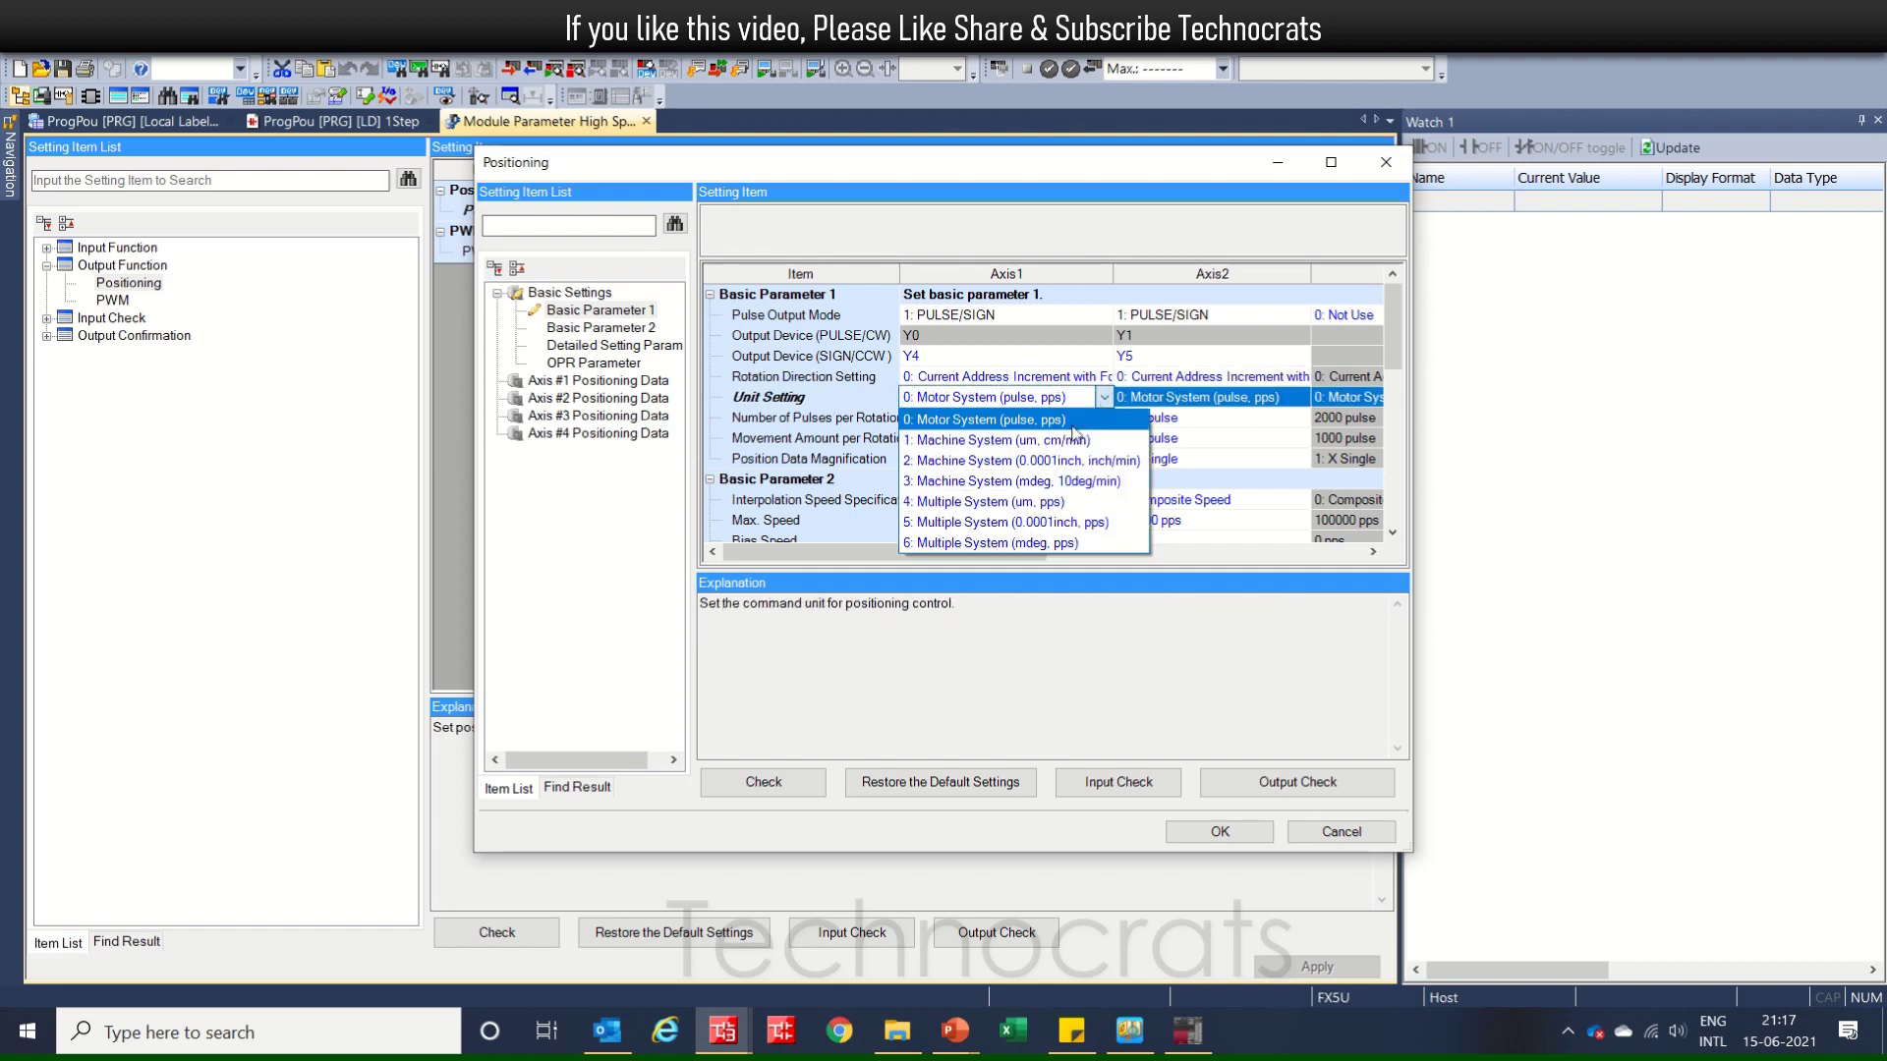
pyautogui.click(1019, 506)
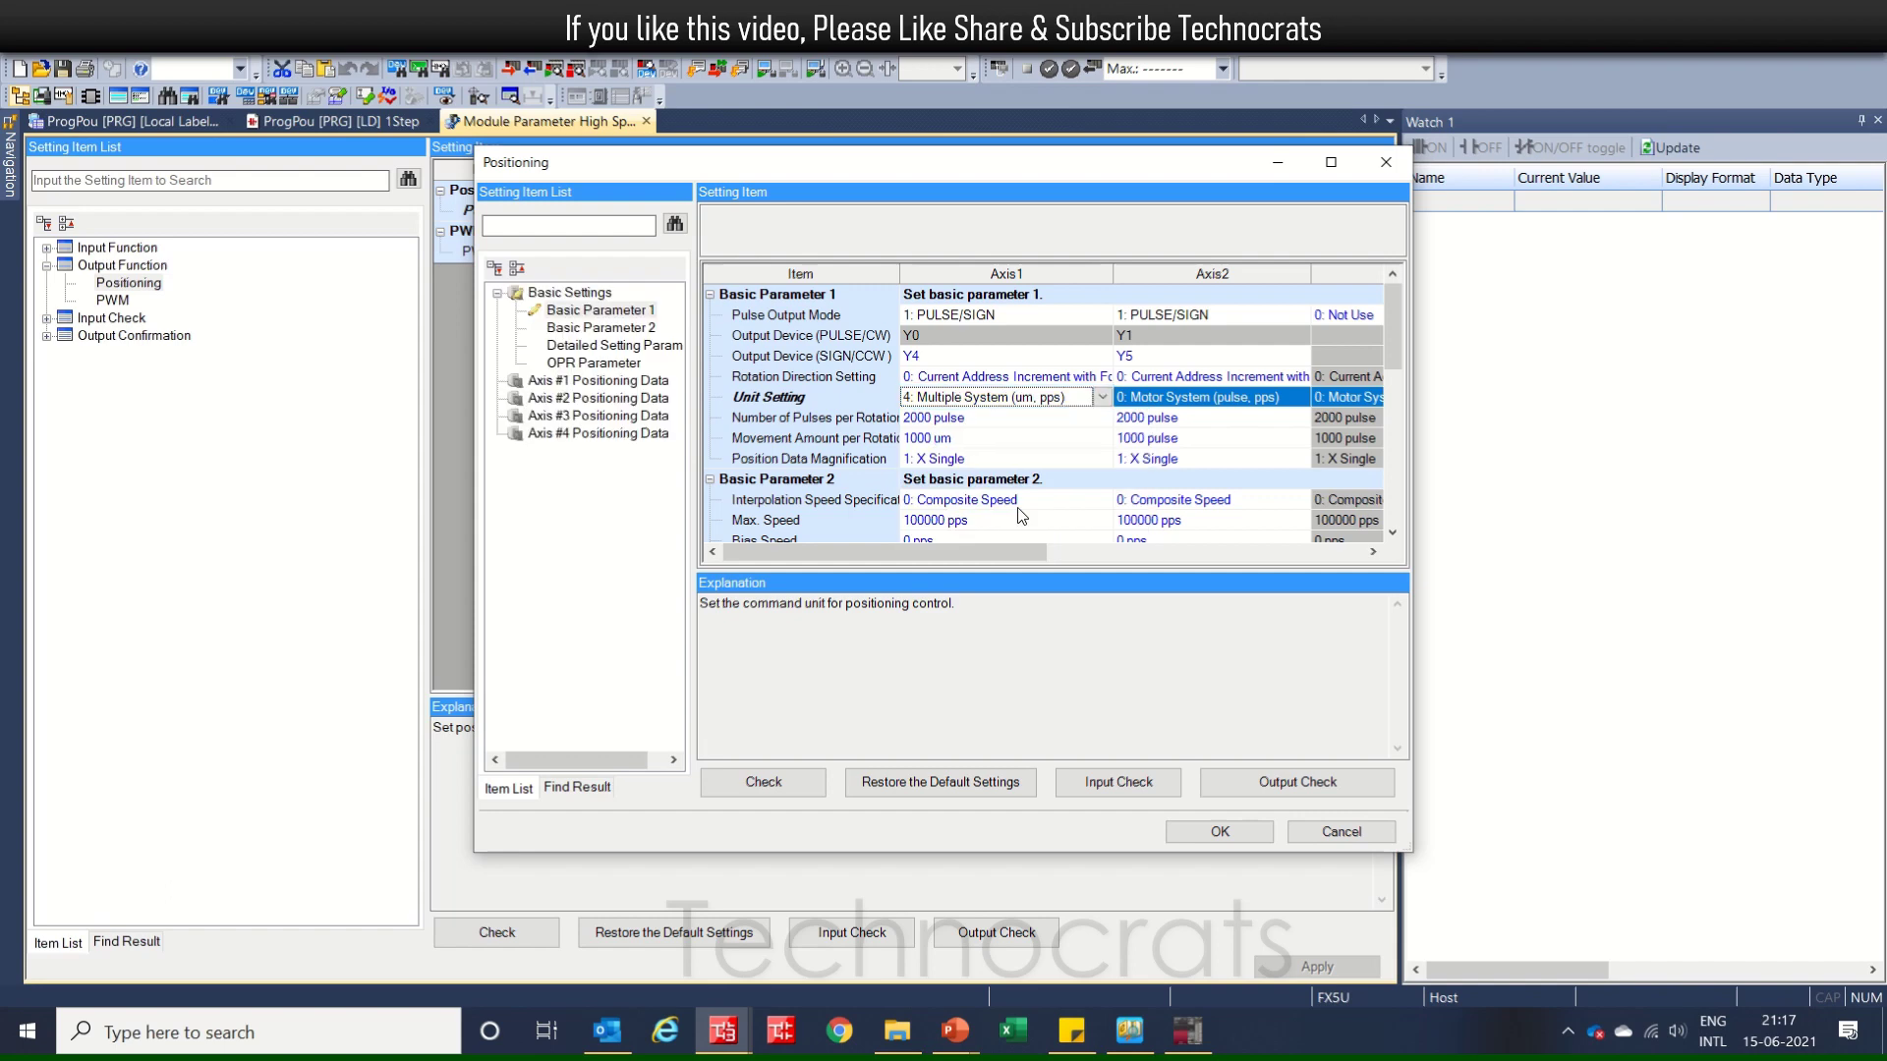
pyautogui.click(1198, 401)
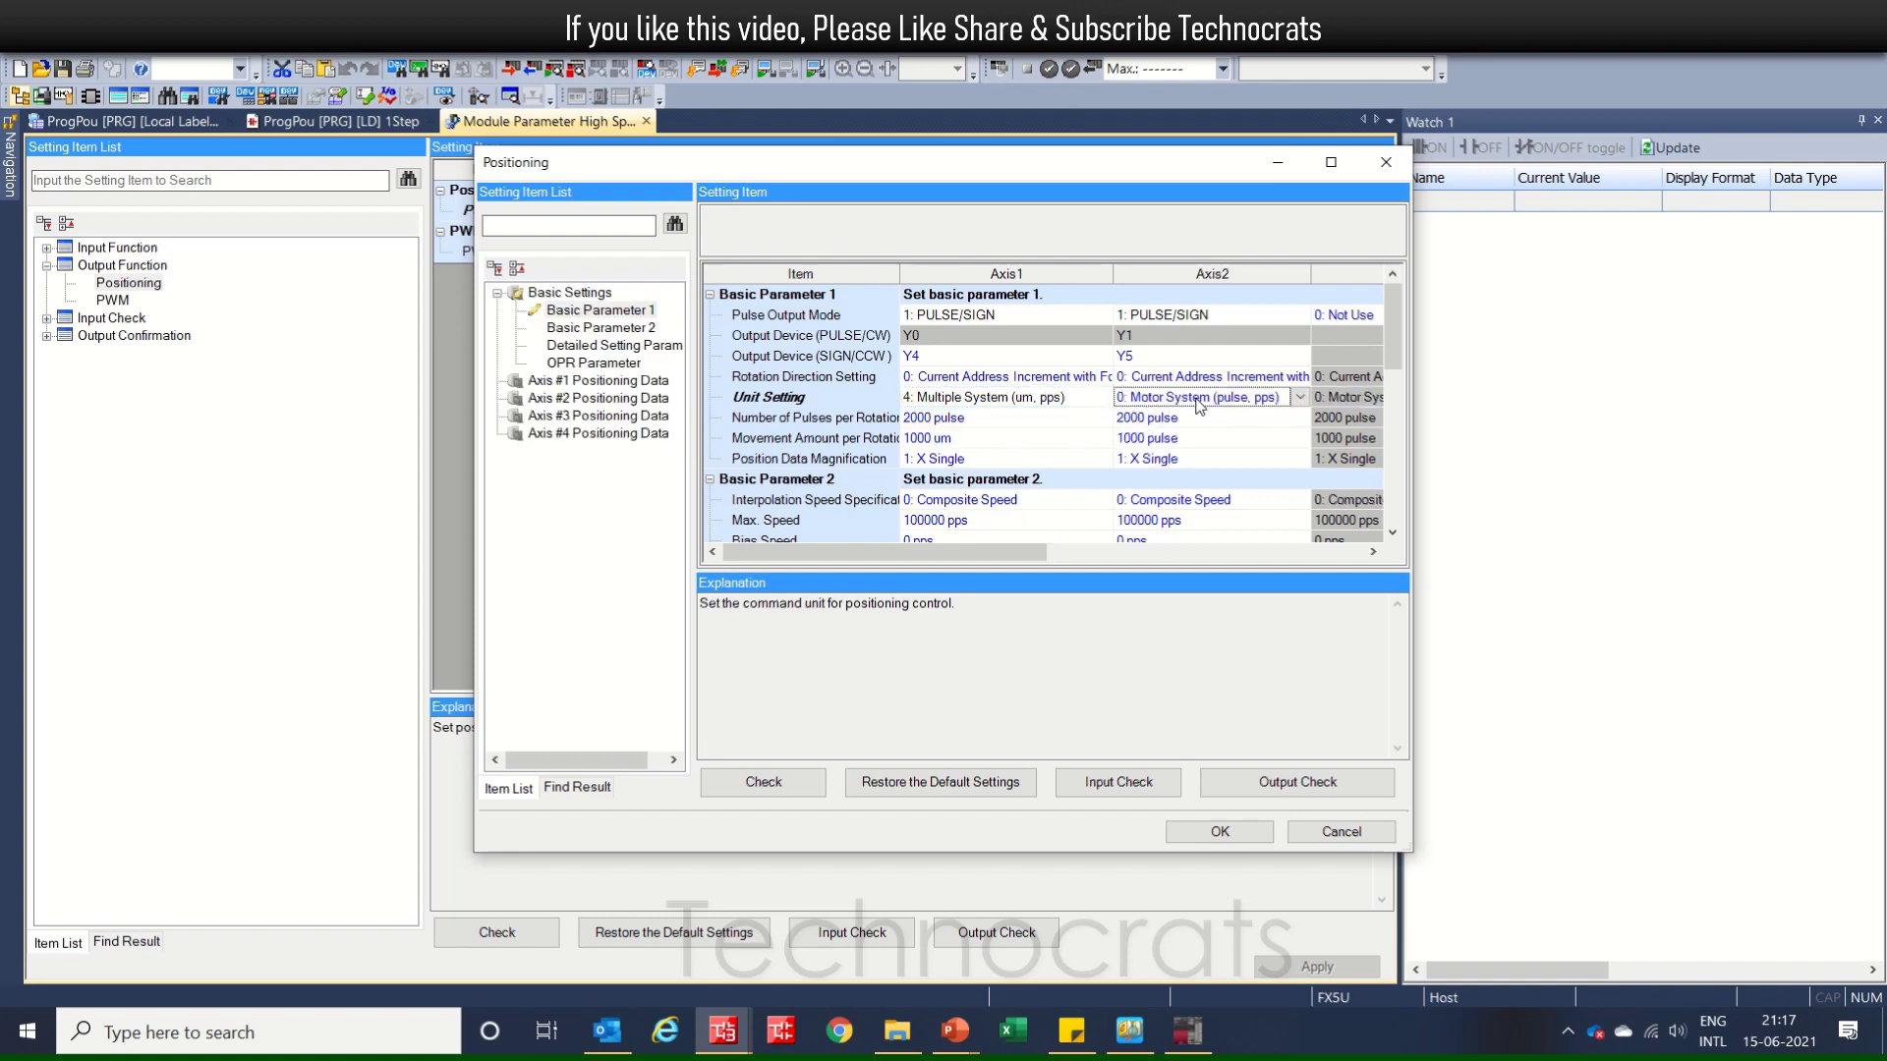
pyautogui.click(1300, 398)
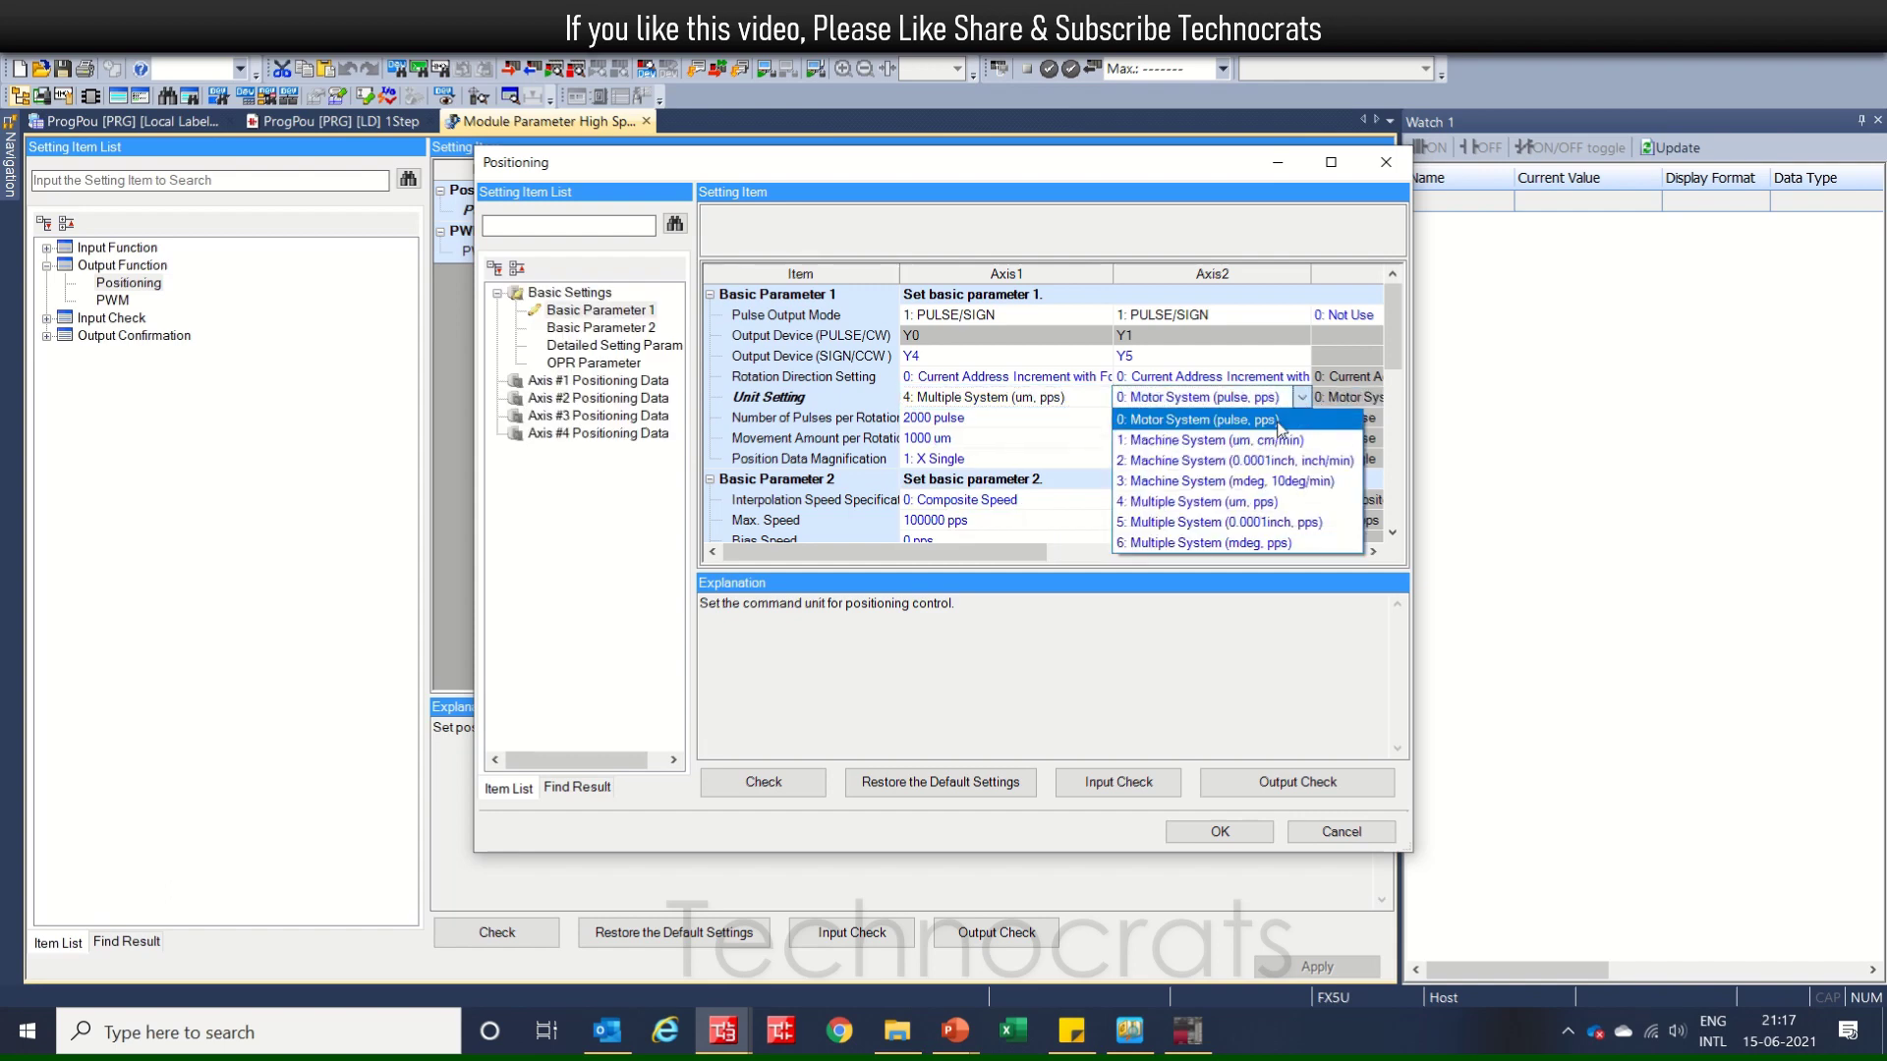
pyautogui.click(1207, 503)
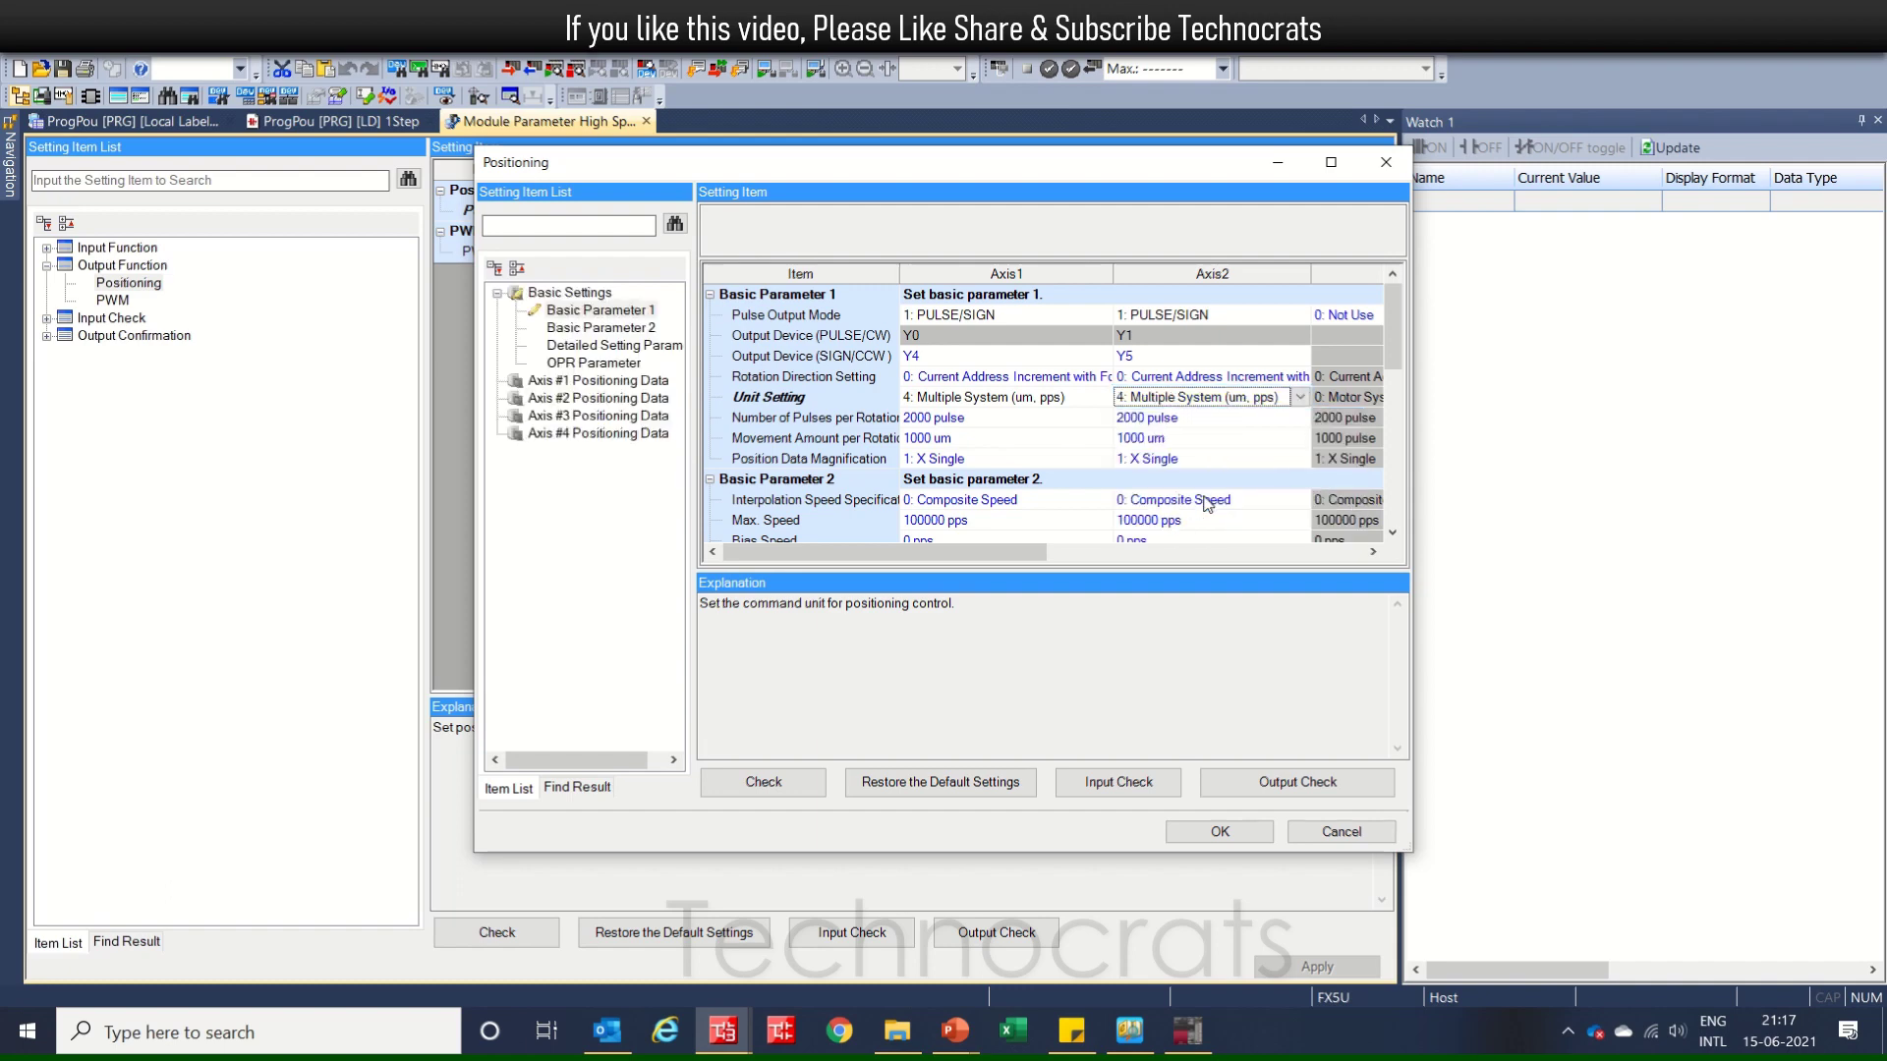
# Set Number of Pulses per Rotation to 10000 for both Axis1 and Axis2
pyautogui.click(829, 421)
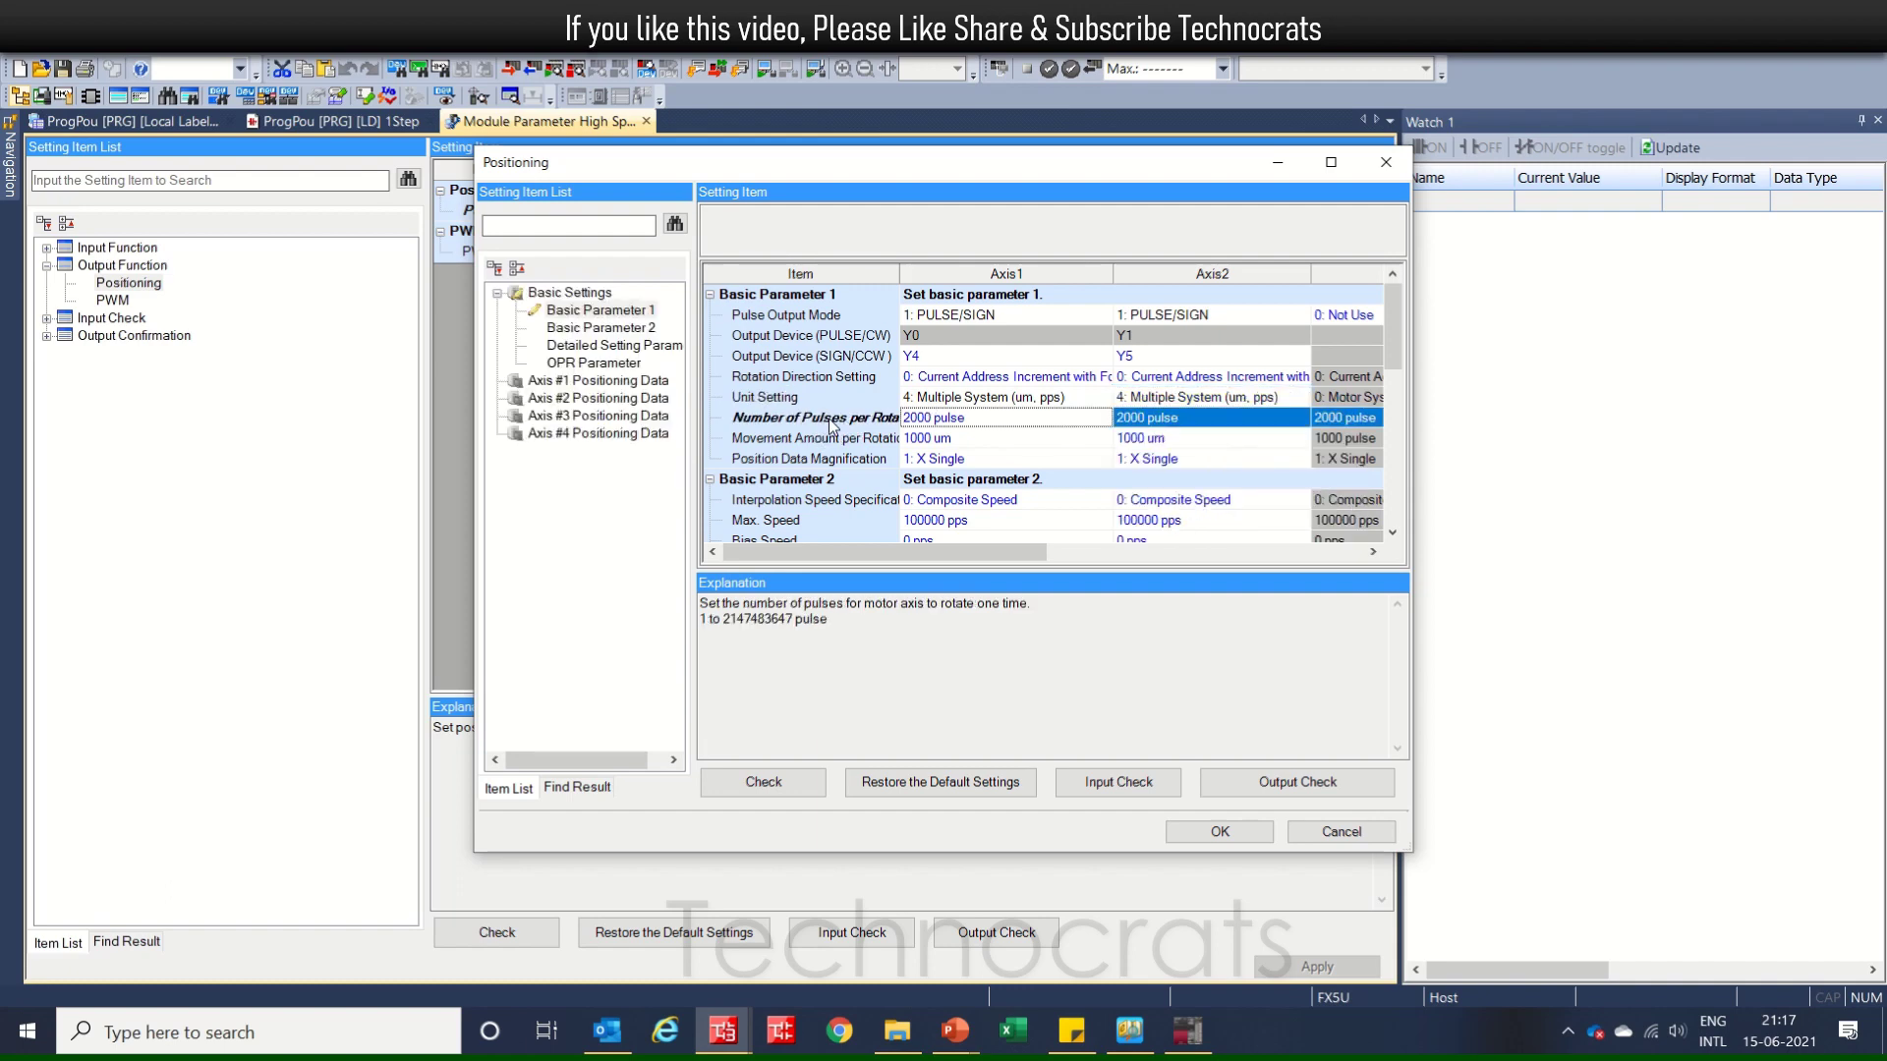
pyautogui.doubleClick(963, 416)
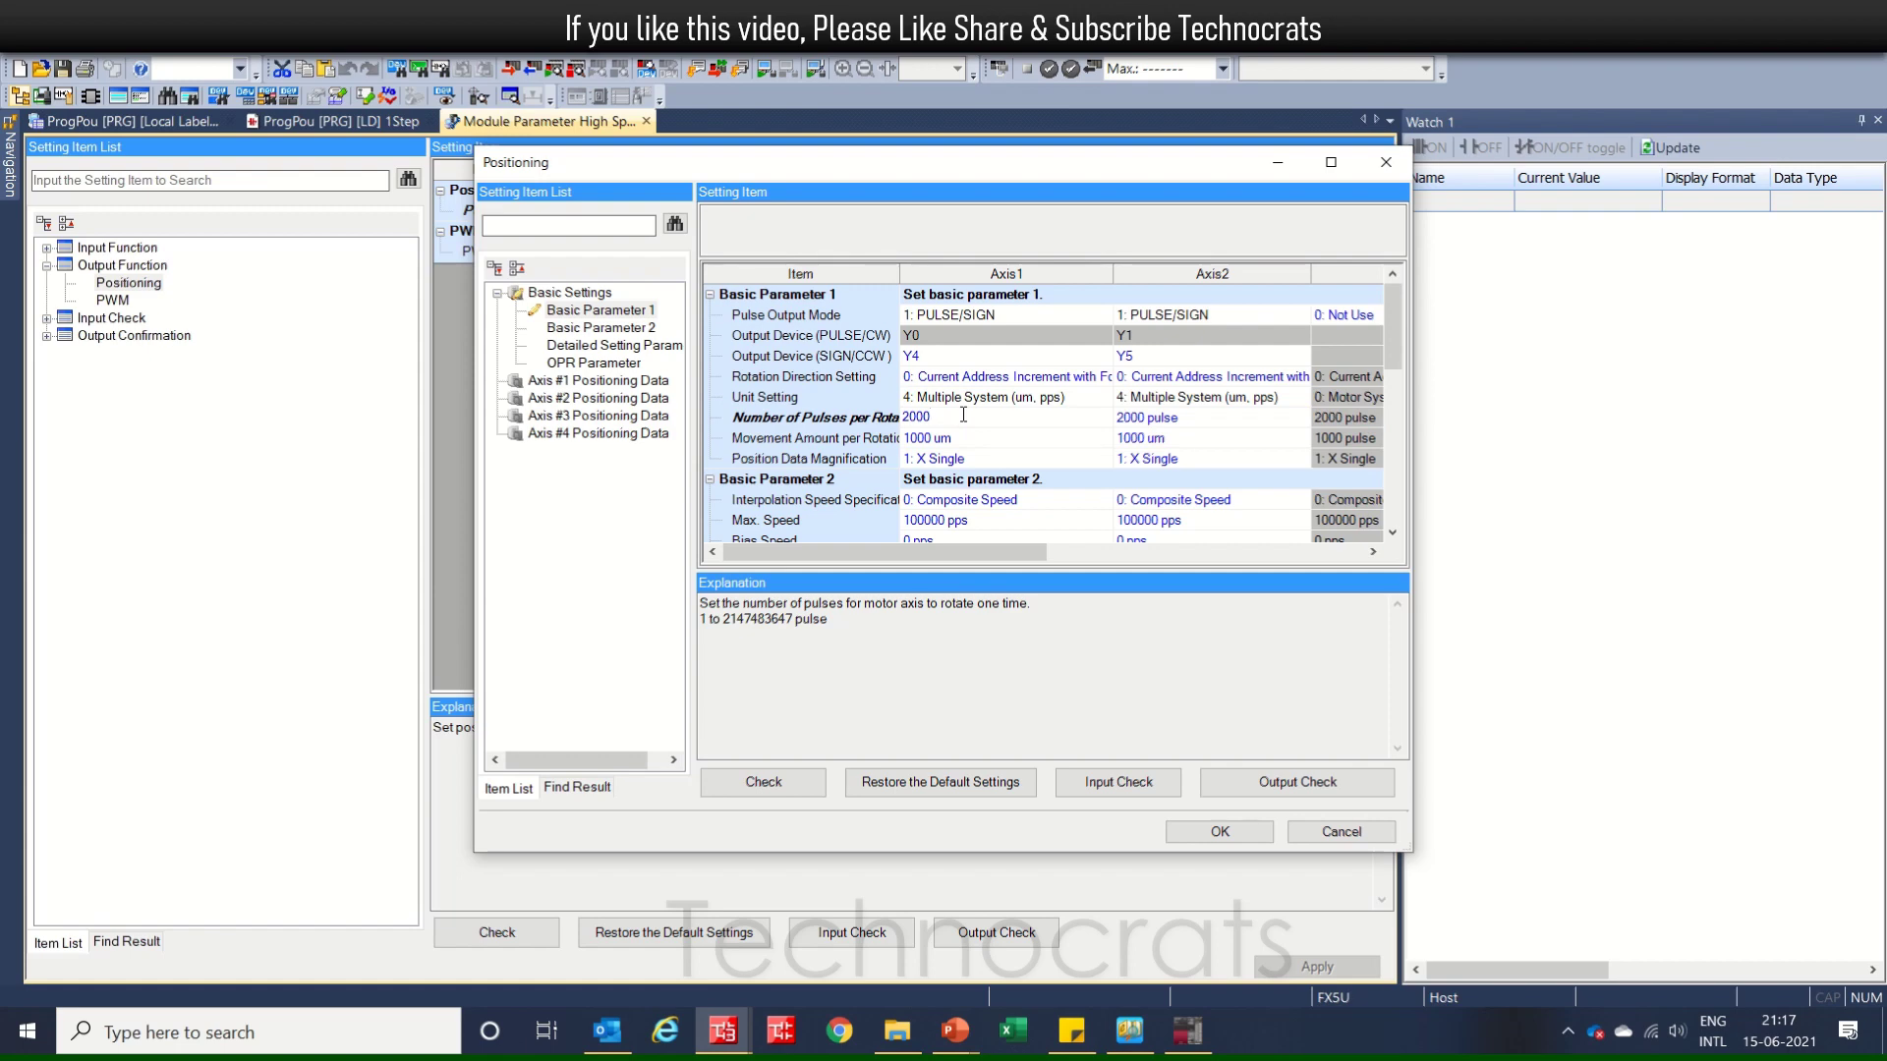
pyautogui.press('BackSpace')
pyautogui.press('BackSpace')
pyautogui.press('BackSpace')
pyautogui.press('BackSpace')
pyautogui.write('10000')
pyautogui.press('Return')
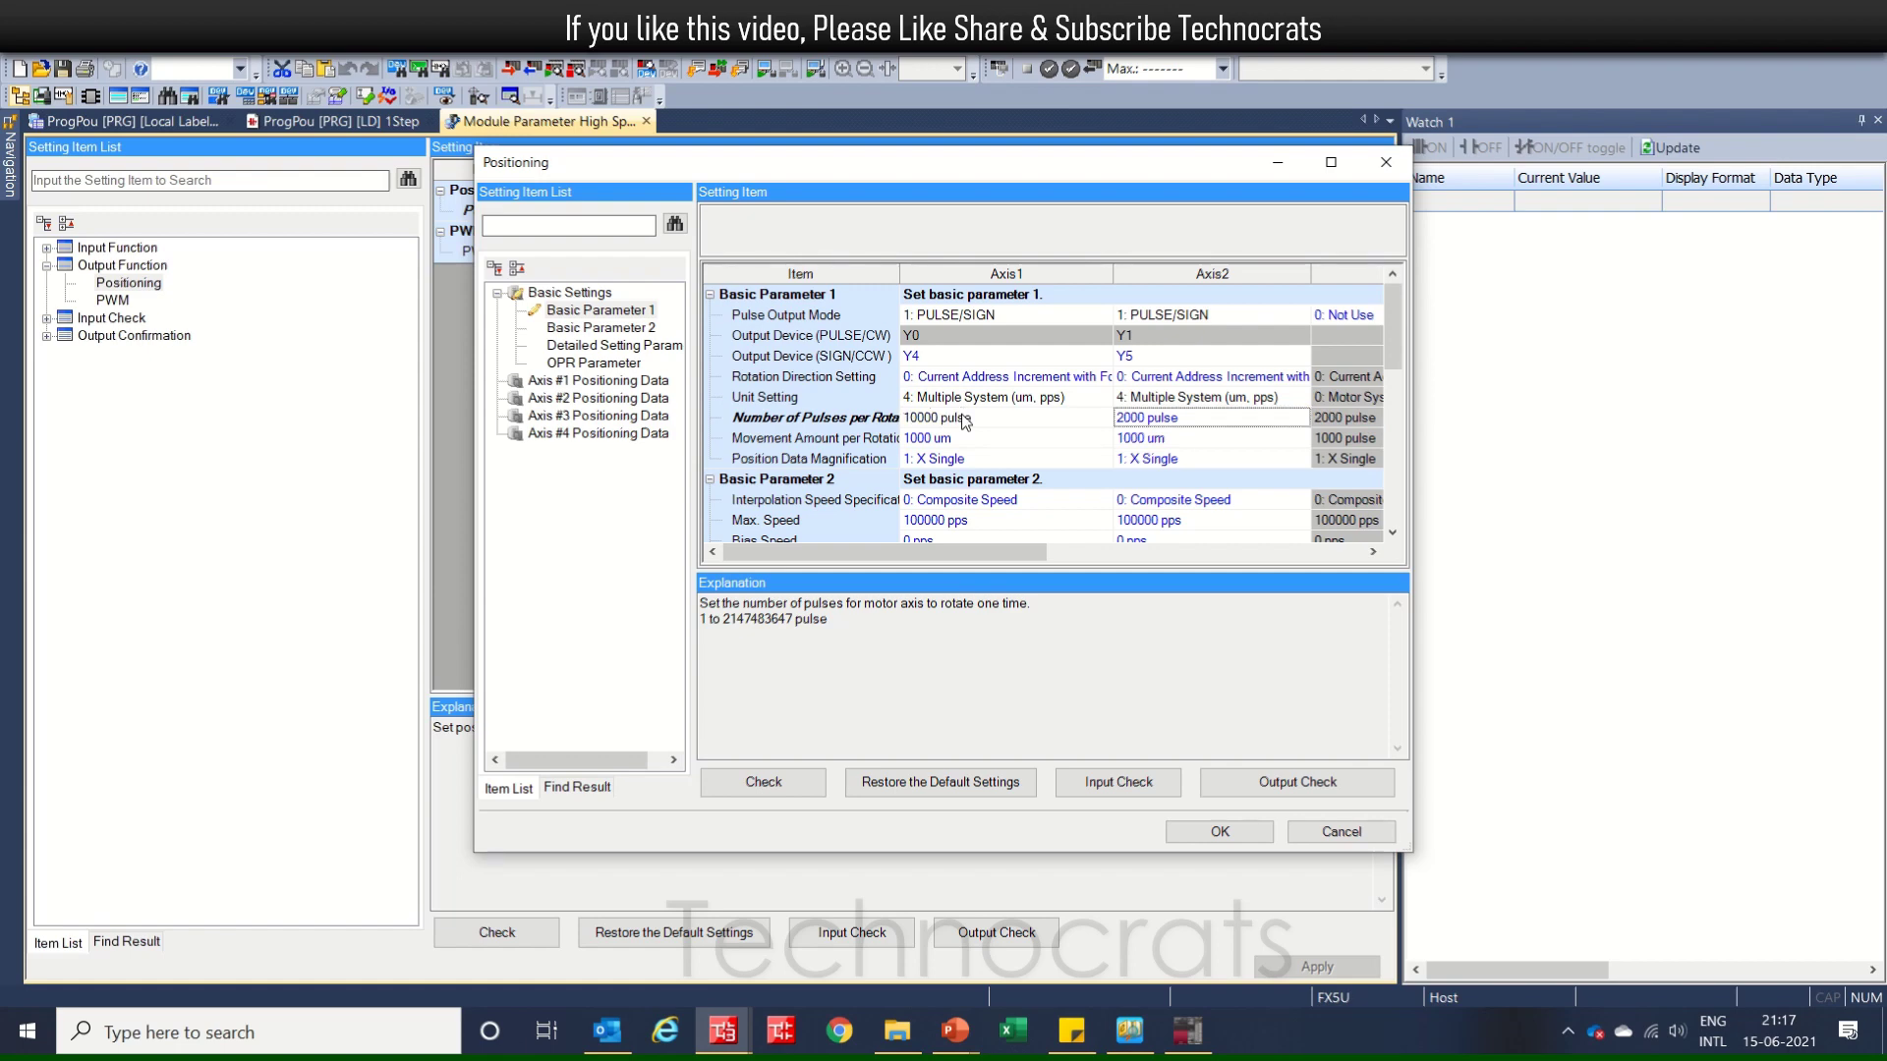
pyautogui.doubleClick(1166, 417)
pyautogui.press('BackSpace')
pyautogui.press('BackSpace')
pyautogui.press('BackSpace')
pyautogui.press('BackSpace')
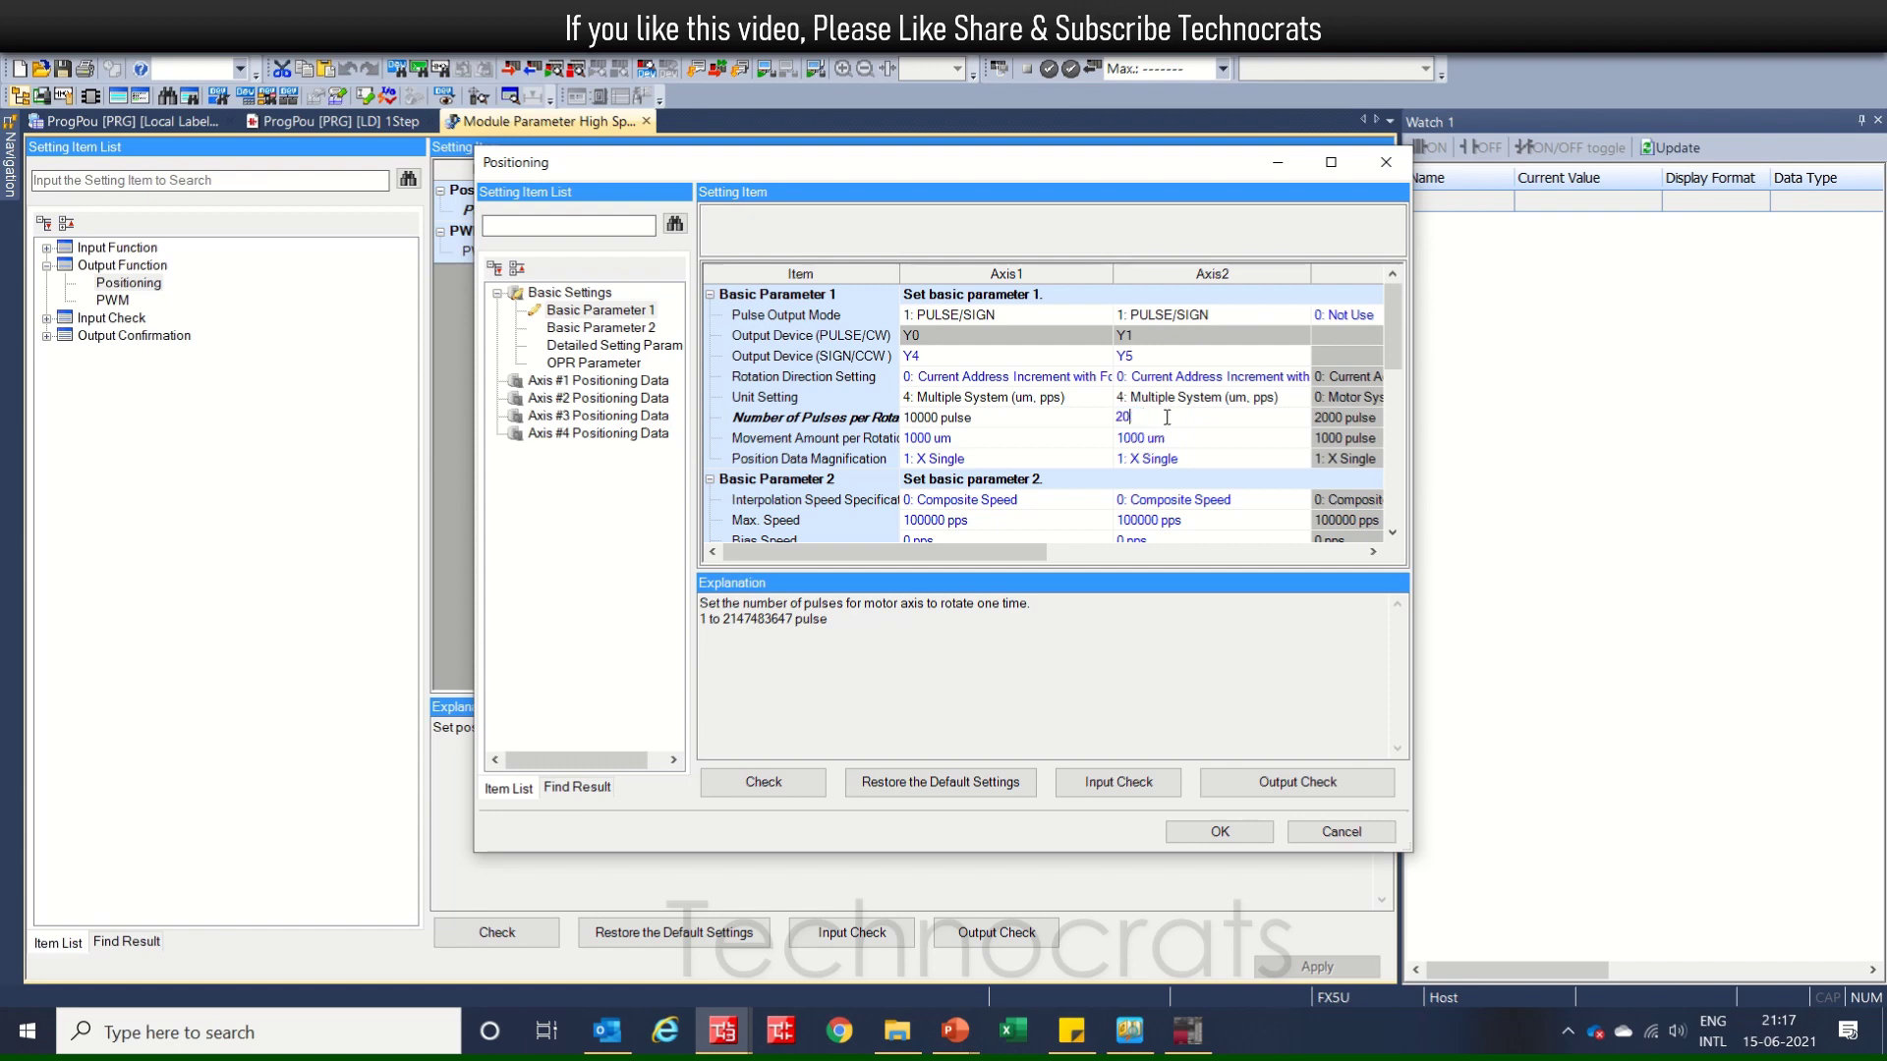
pyautogui.write('1000')
pyautogui.press('Return')
pyautogui.click(986, 423)
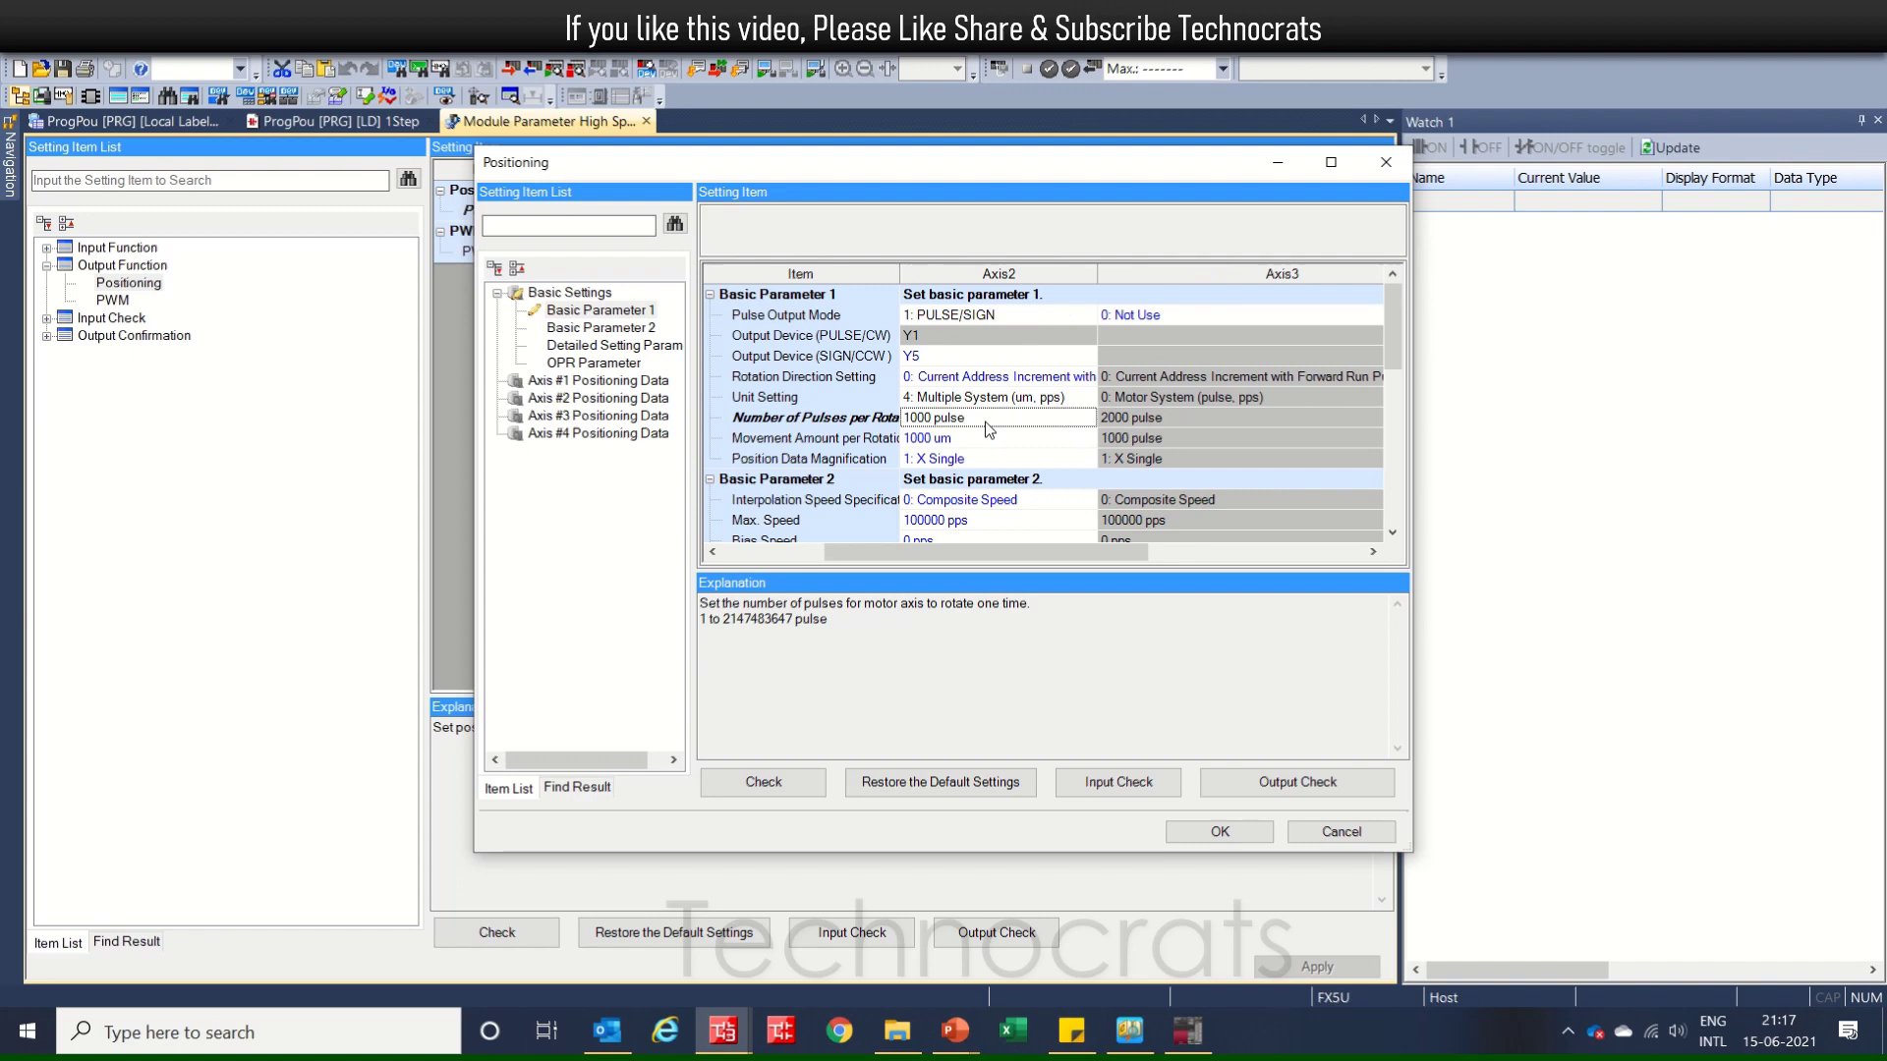
pyautogui.doubleClick(986, 423)
pyautogui.write('0000')
pyautogui.press('Return')
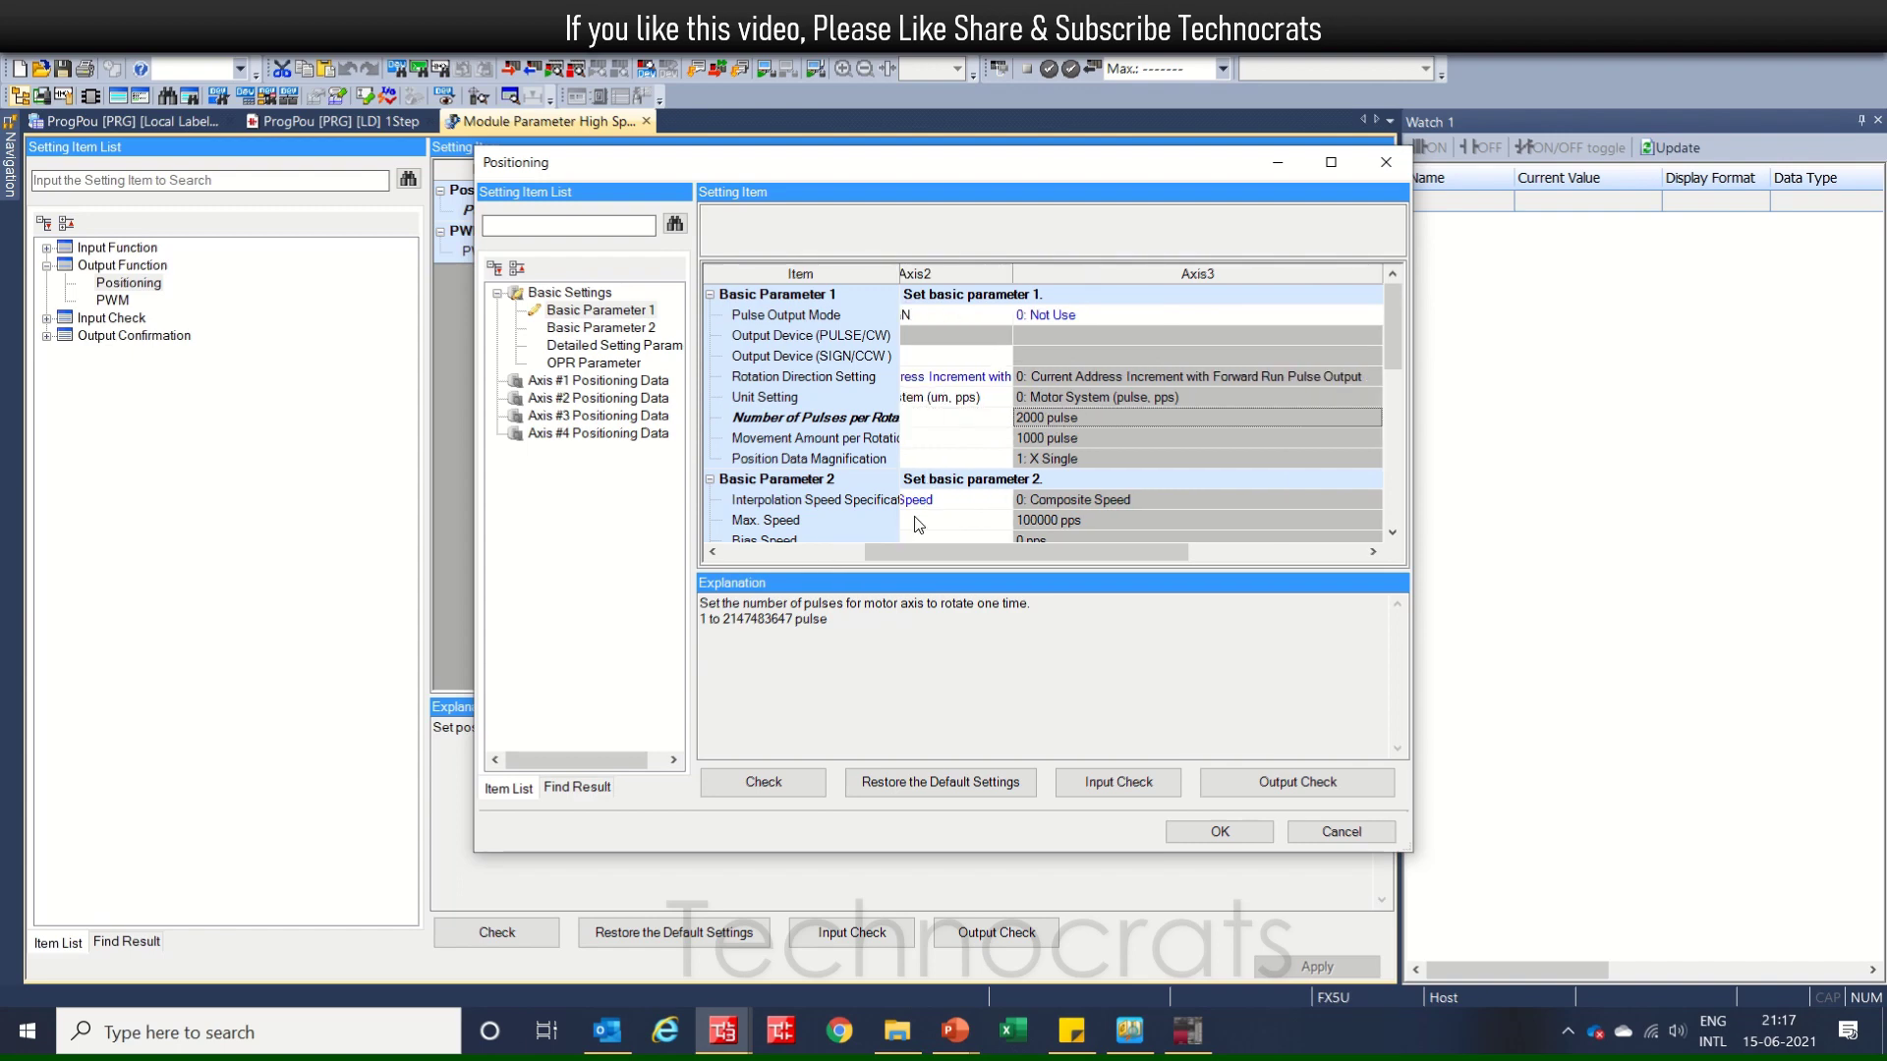
pyautogui.moveTo(933, 556); pyautogui.dragTo(753, 564)
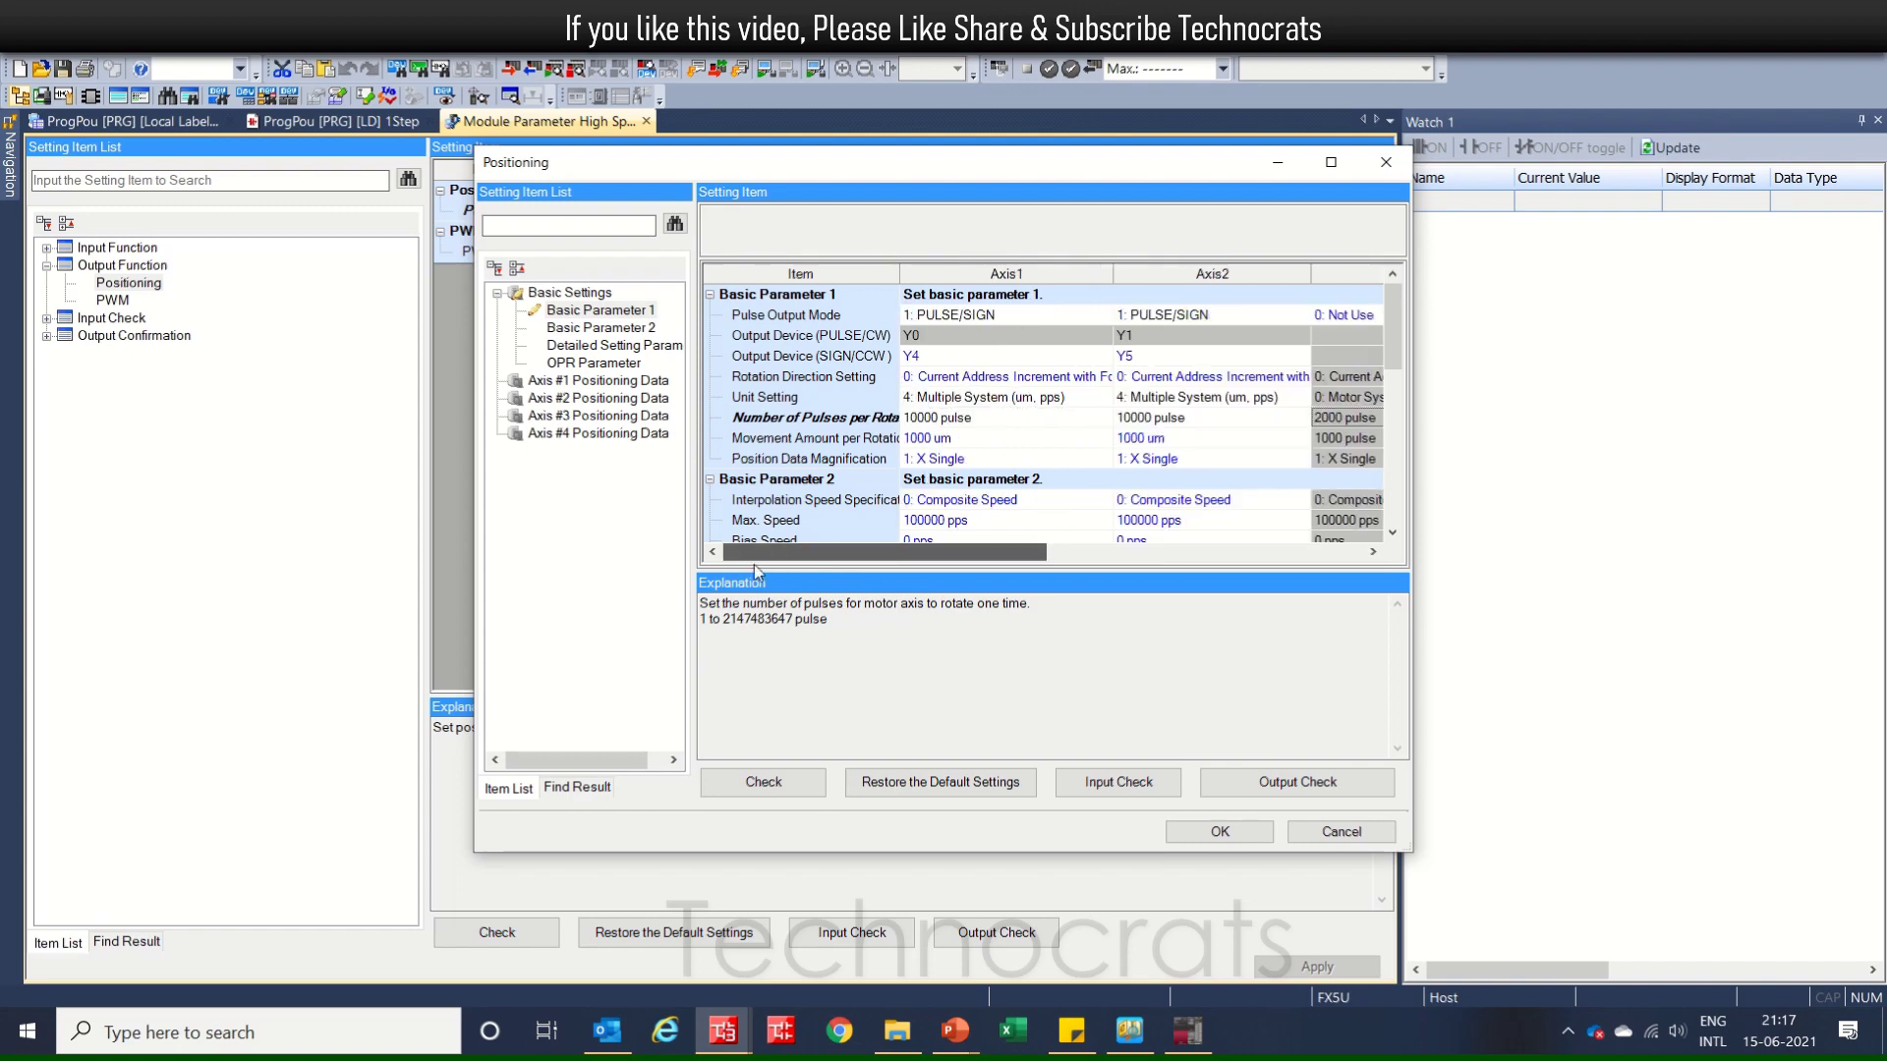
# Keep the movement amount per rotation at 1000 um and review position data magnification
pyautogui.click(963, 442)
pyautogui.click(963, 442)
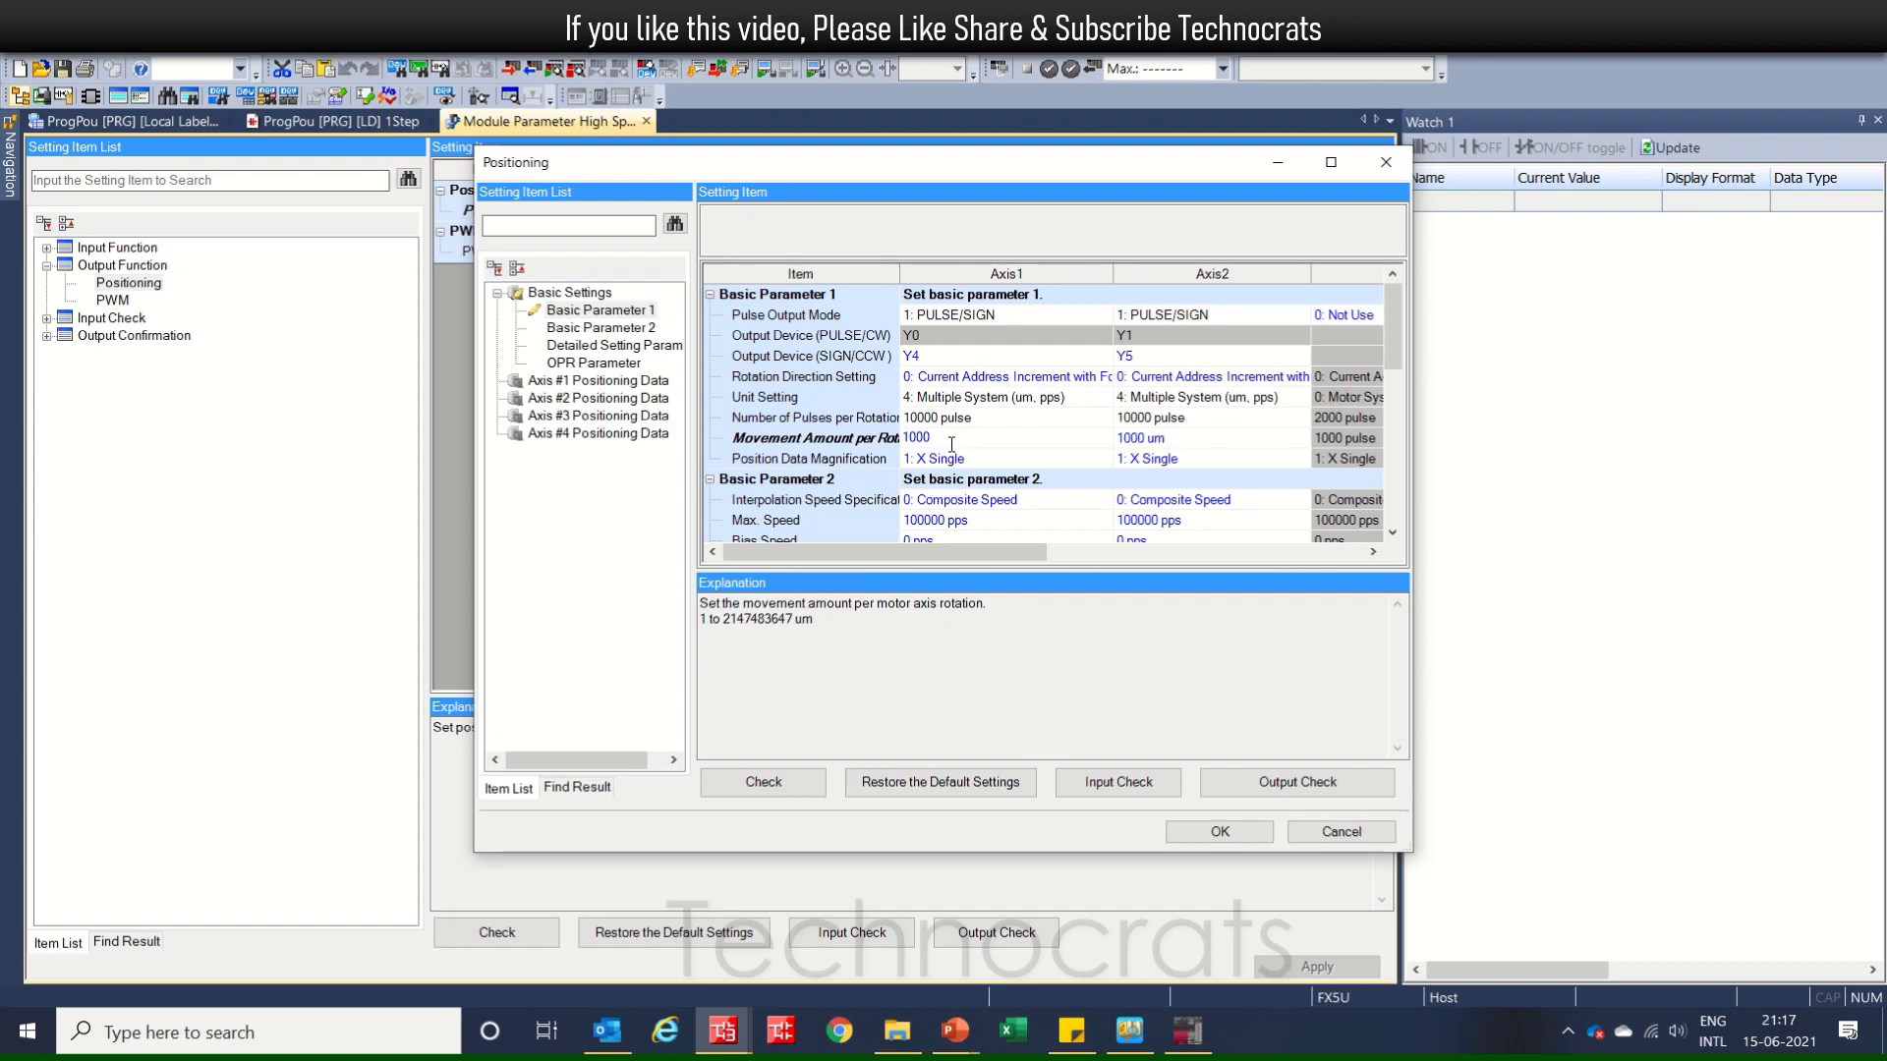
pyautogui.click(1210, 444)
pyautogui.click(996, 463)
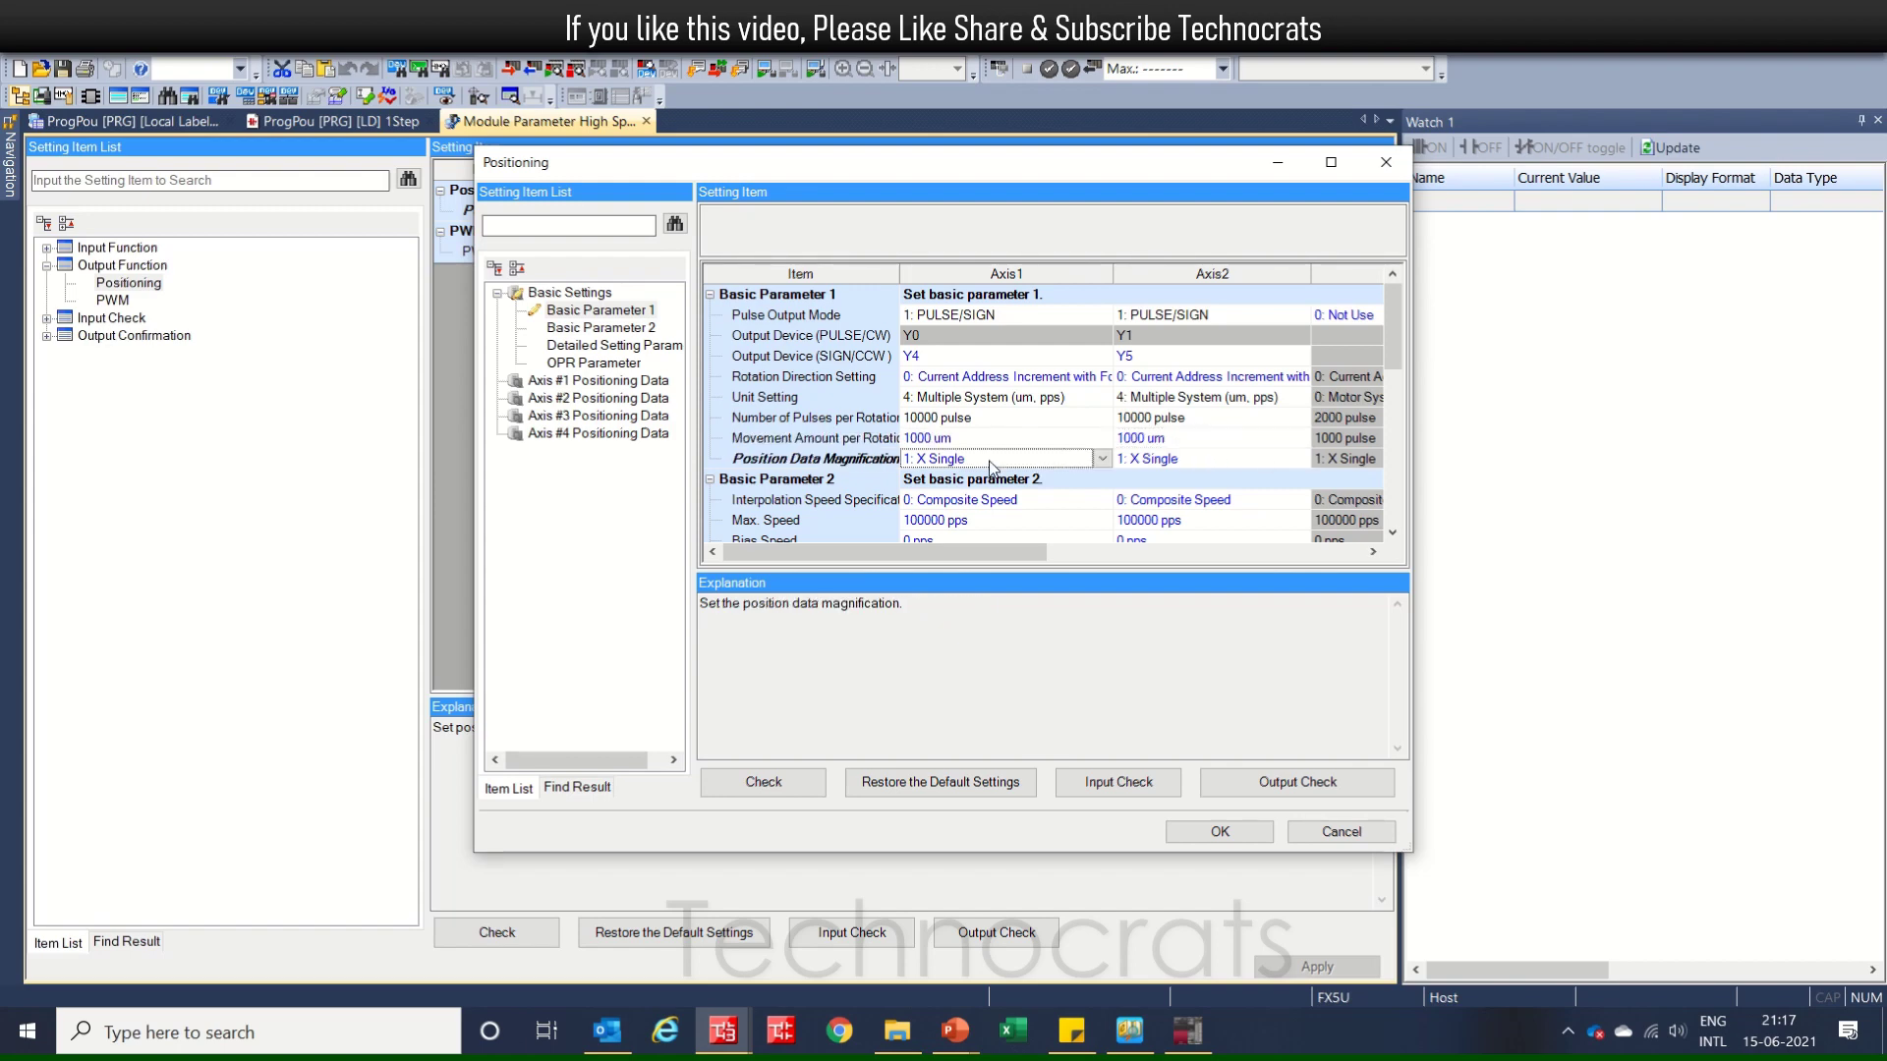
# In Basic Parameter 2, keep Composite Speed as the interpolation speed and review Max. Speed
pyautogui.click(1393, 532)
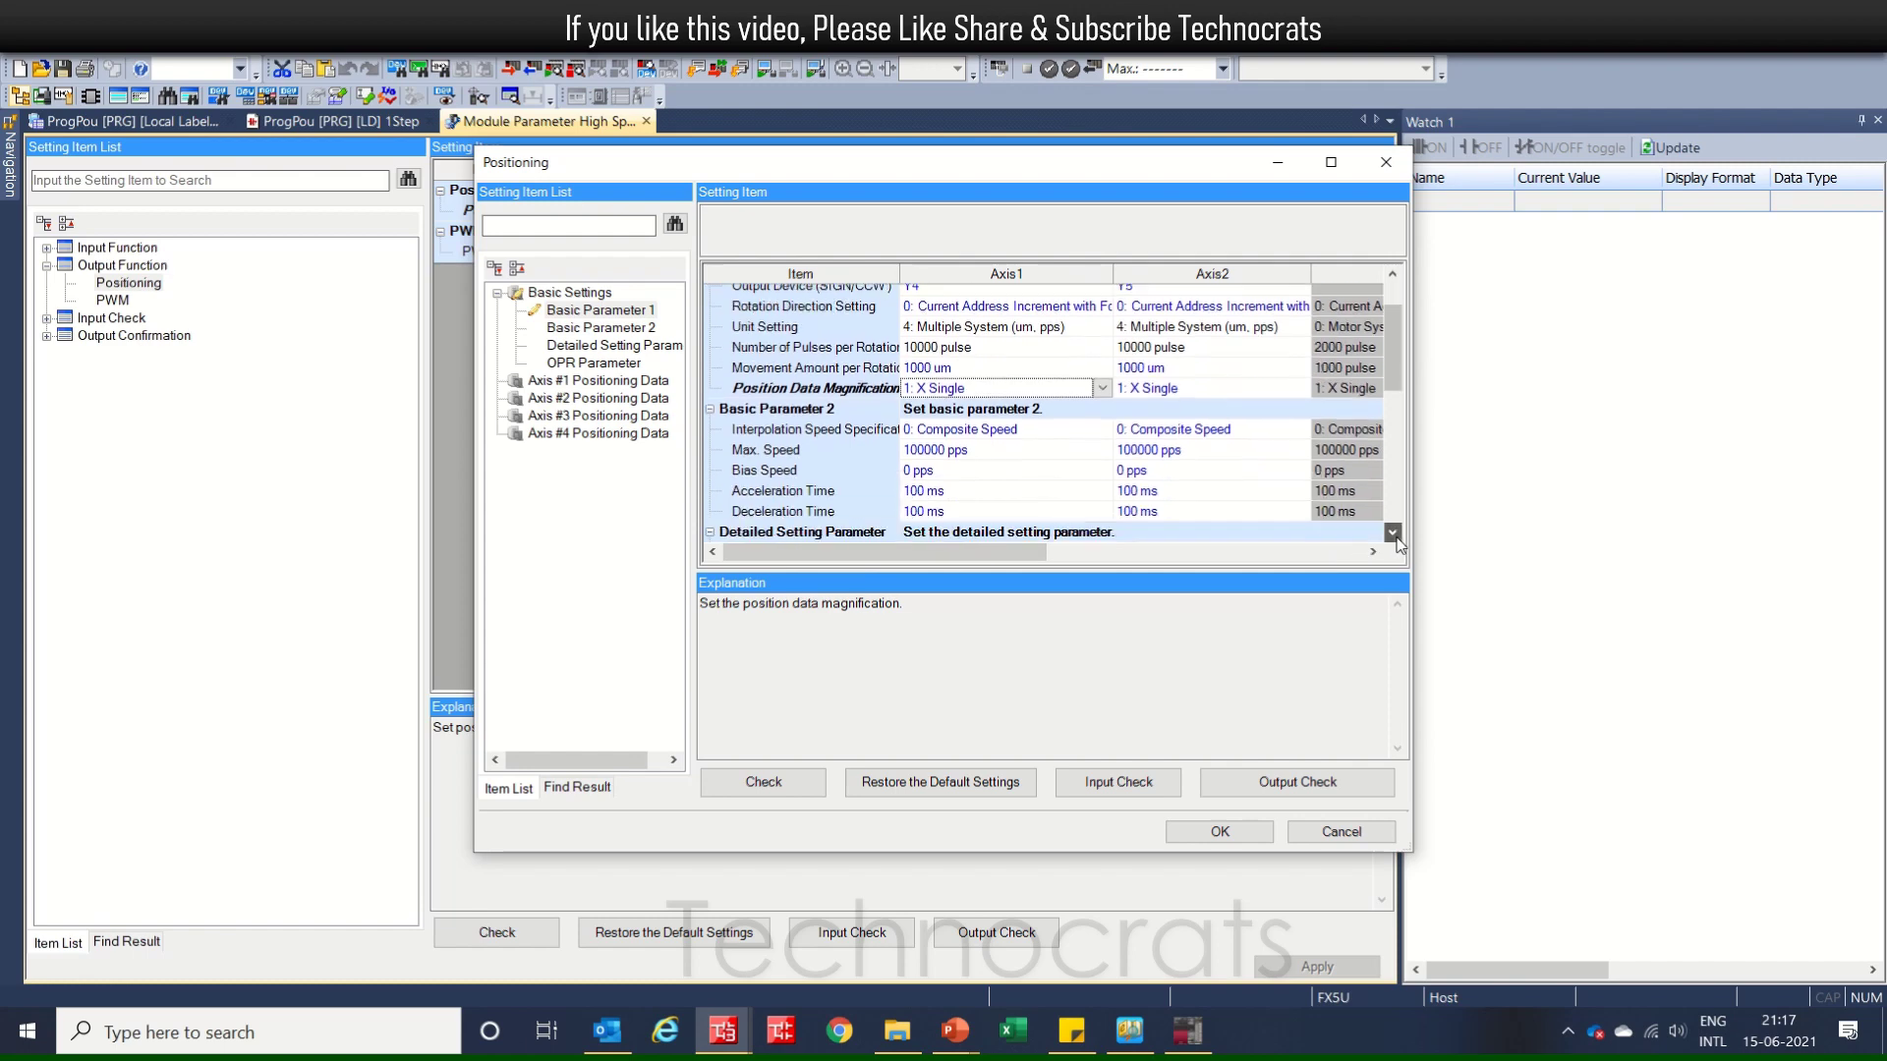
pyautogui.click(1393, 533)
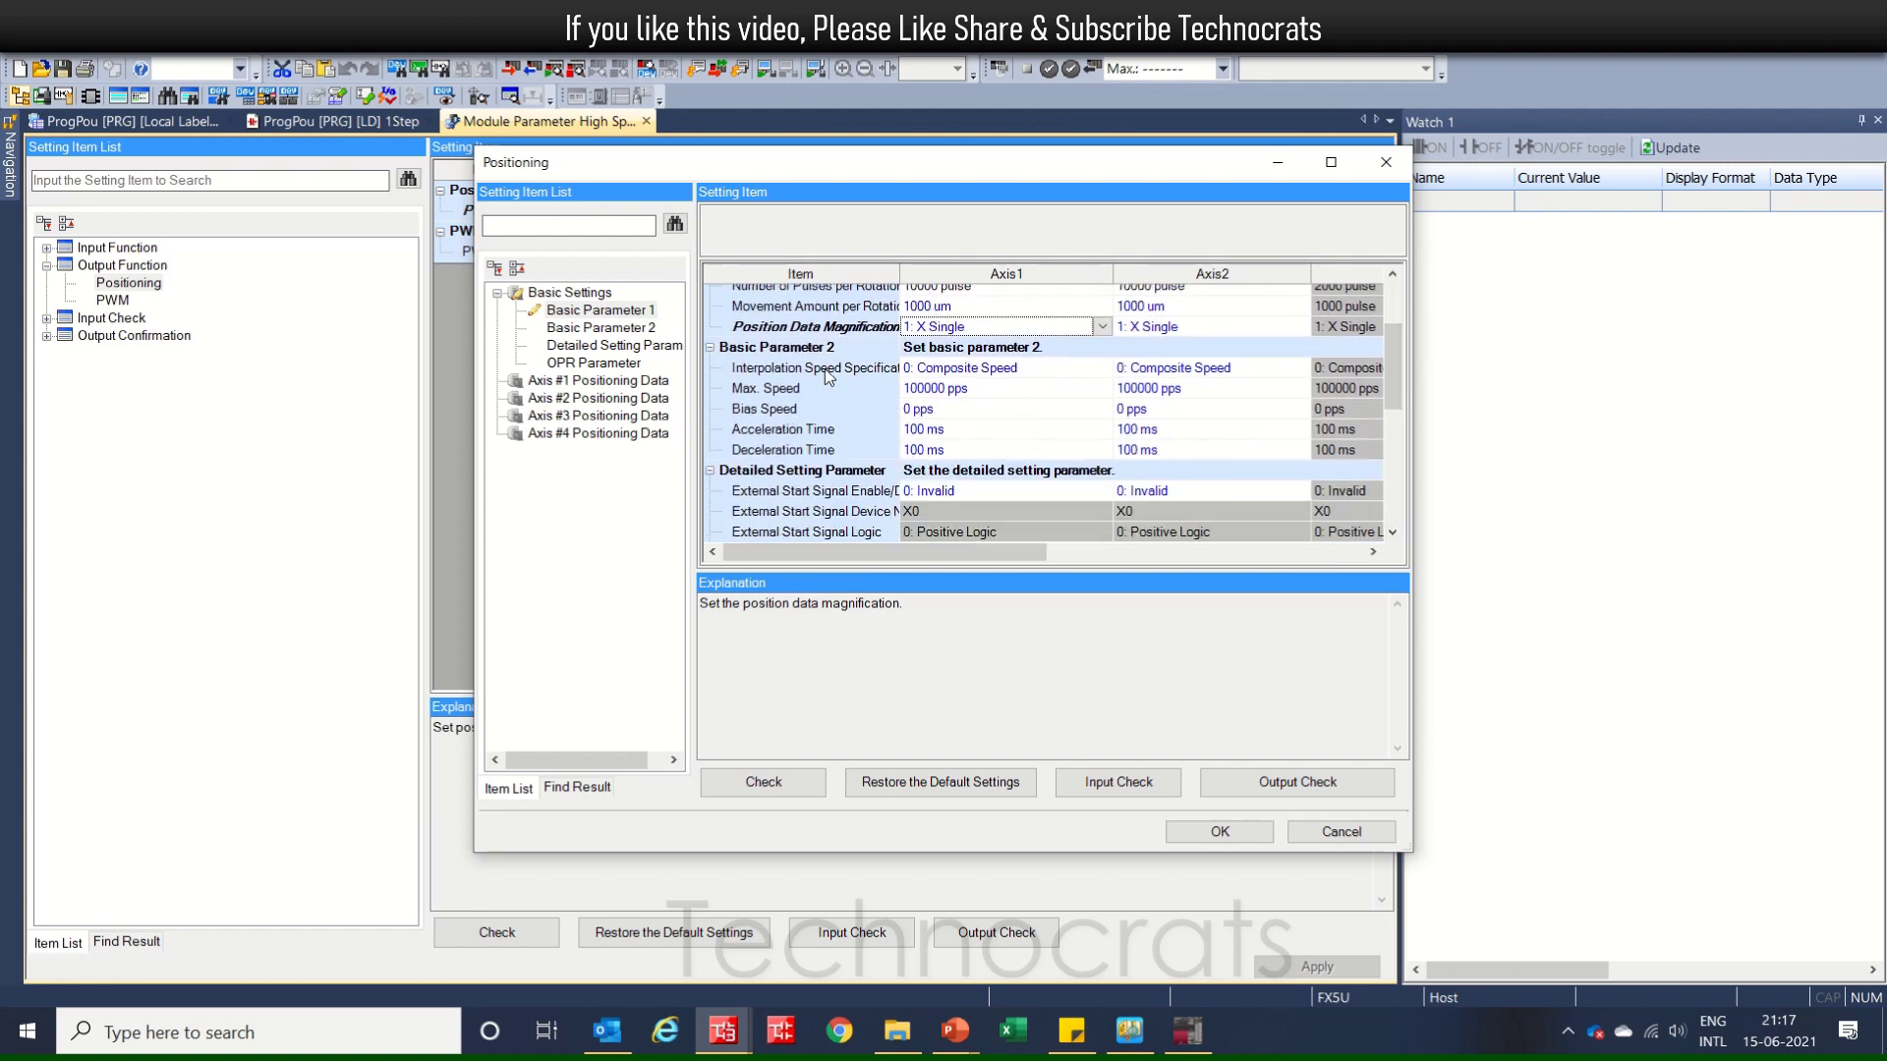
pyautogui.click(1042, 369)
pyautogui.click(1104, 369)
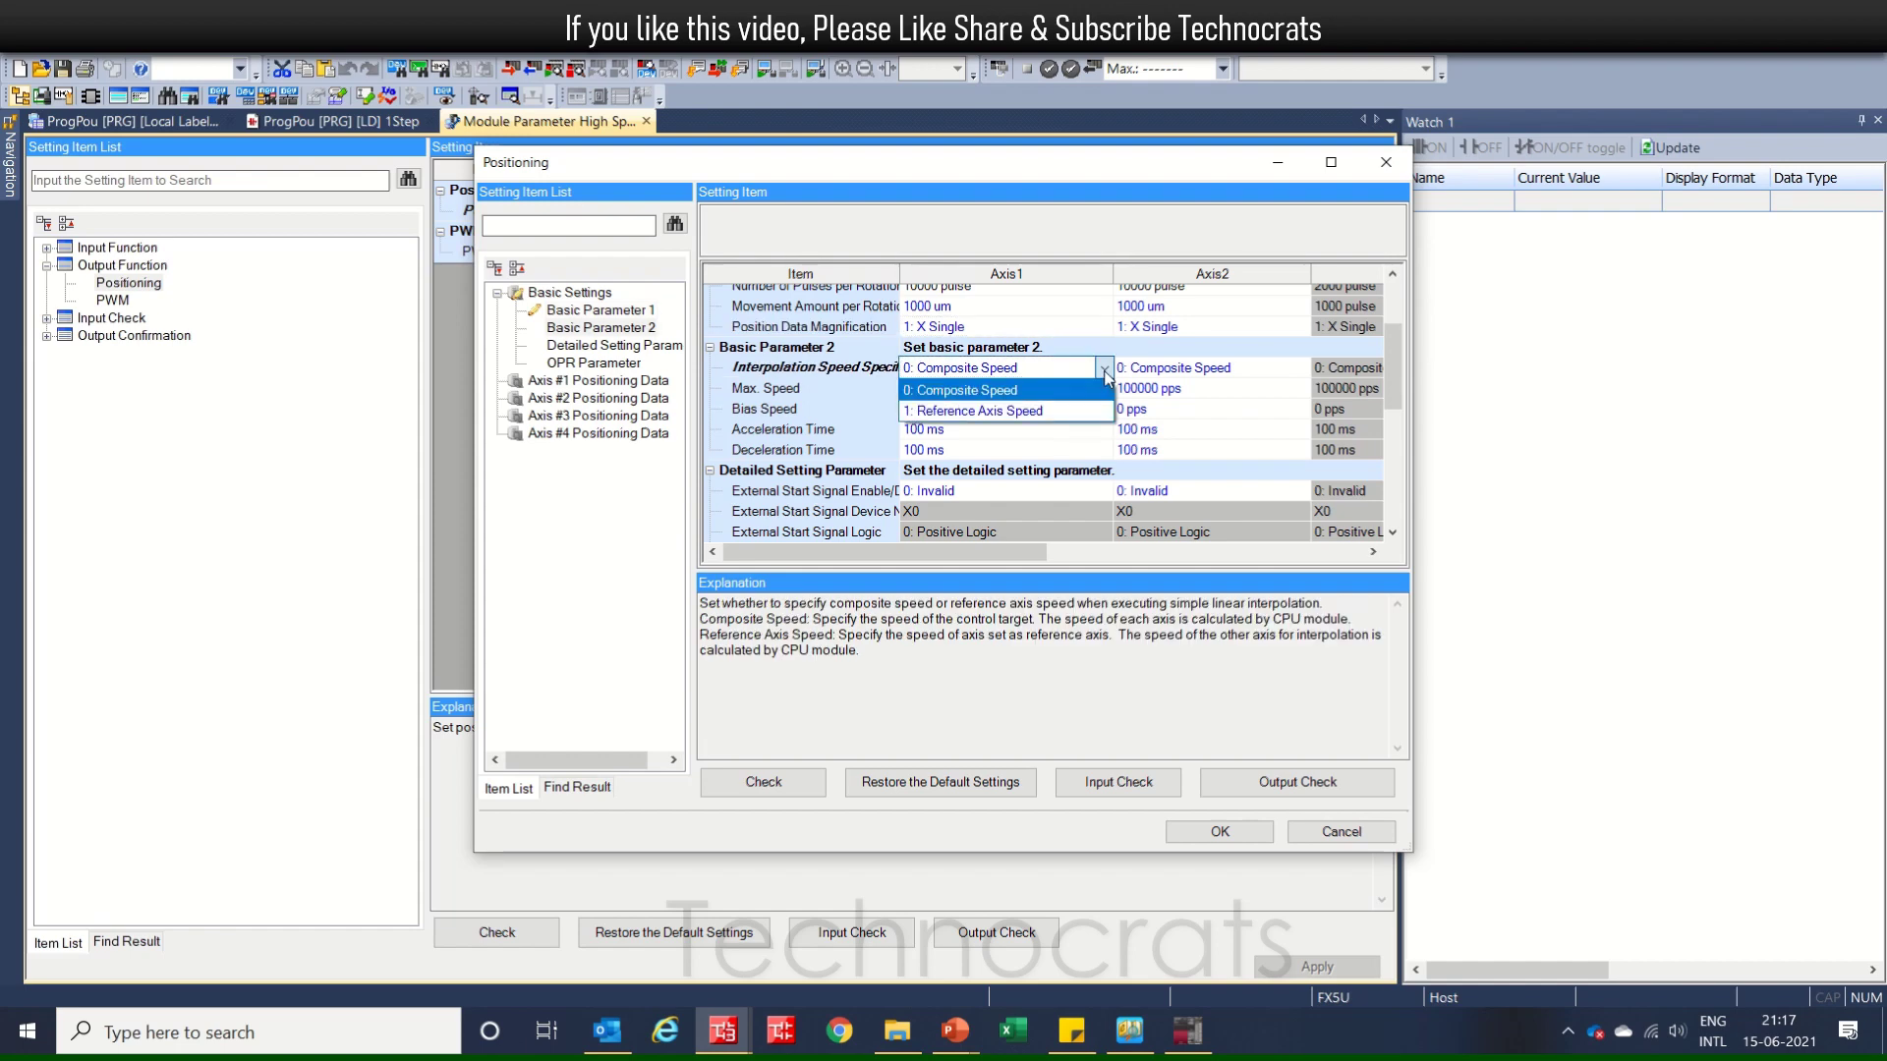
pyautogui.click(1104, 371)
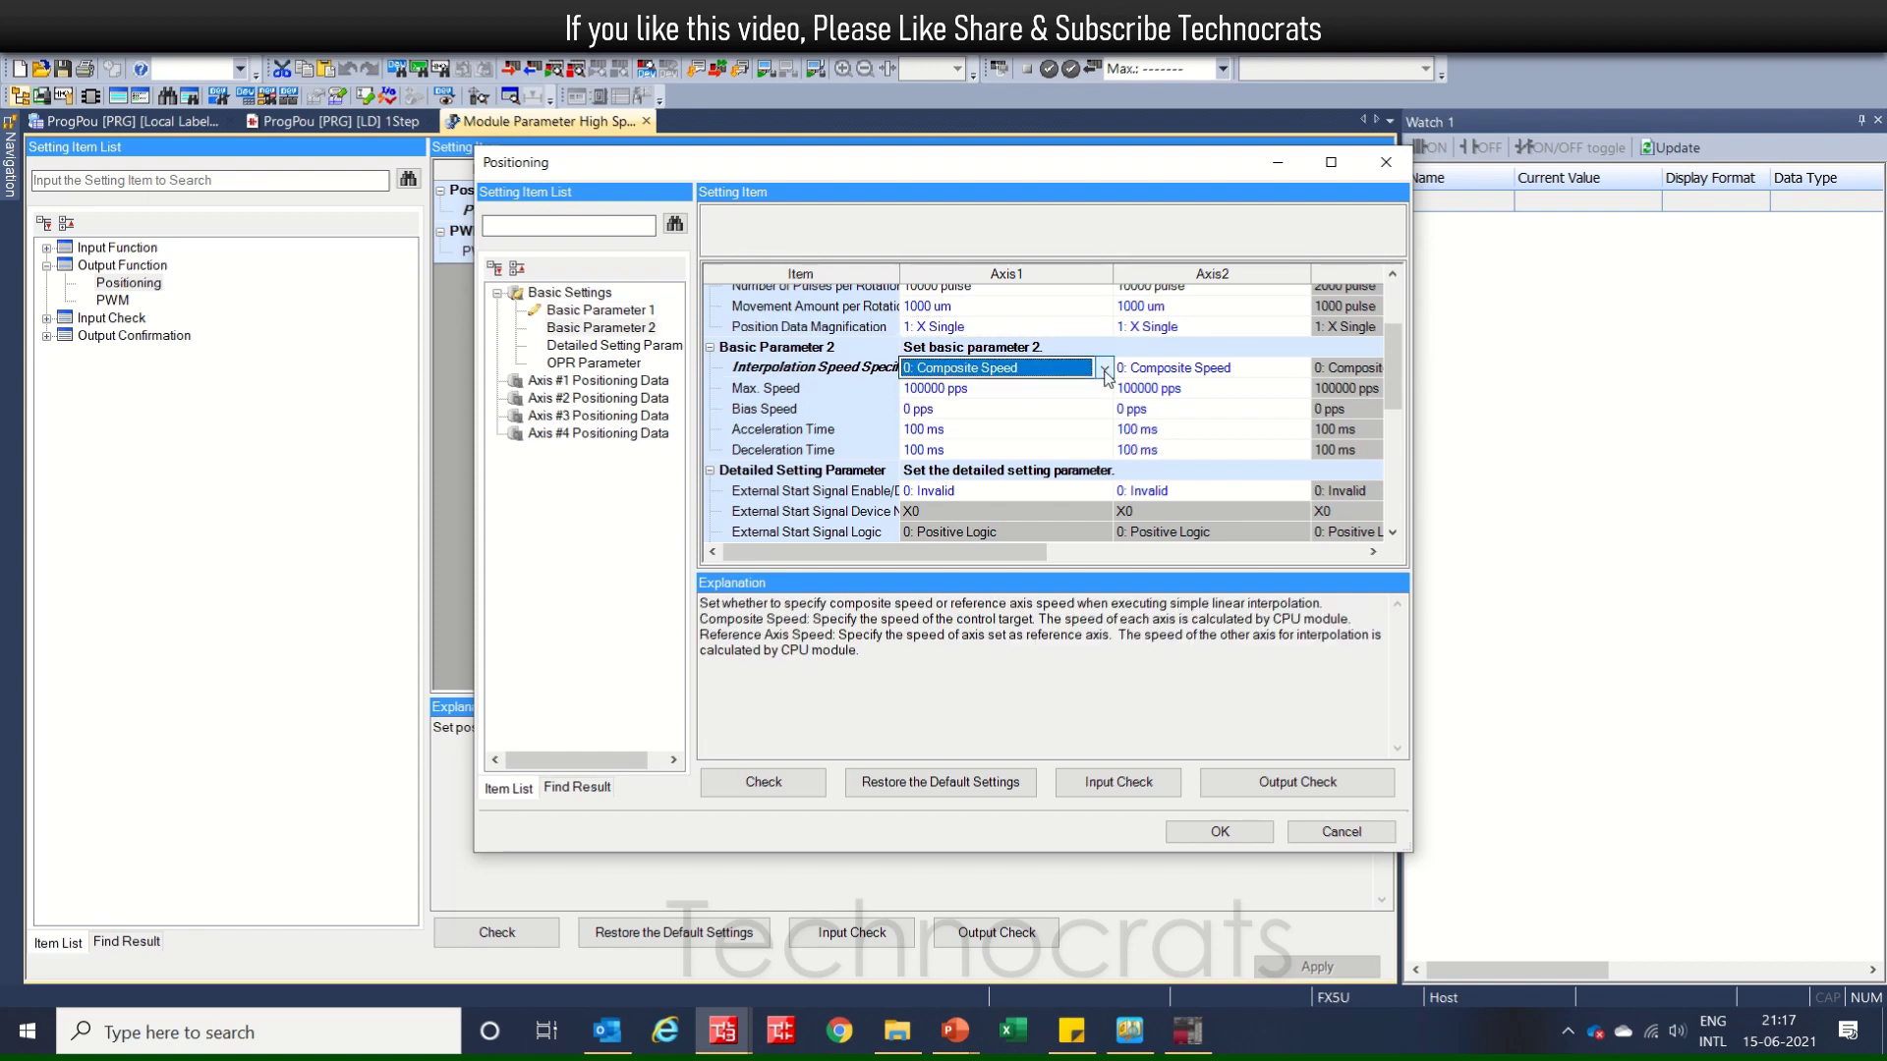
pyautogui.click(977, 393)
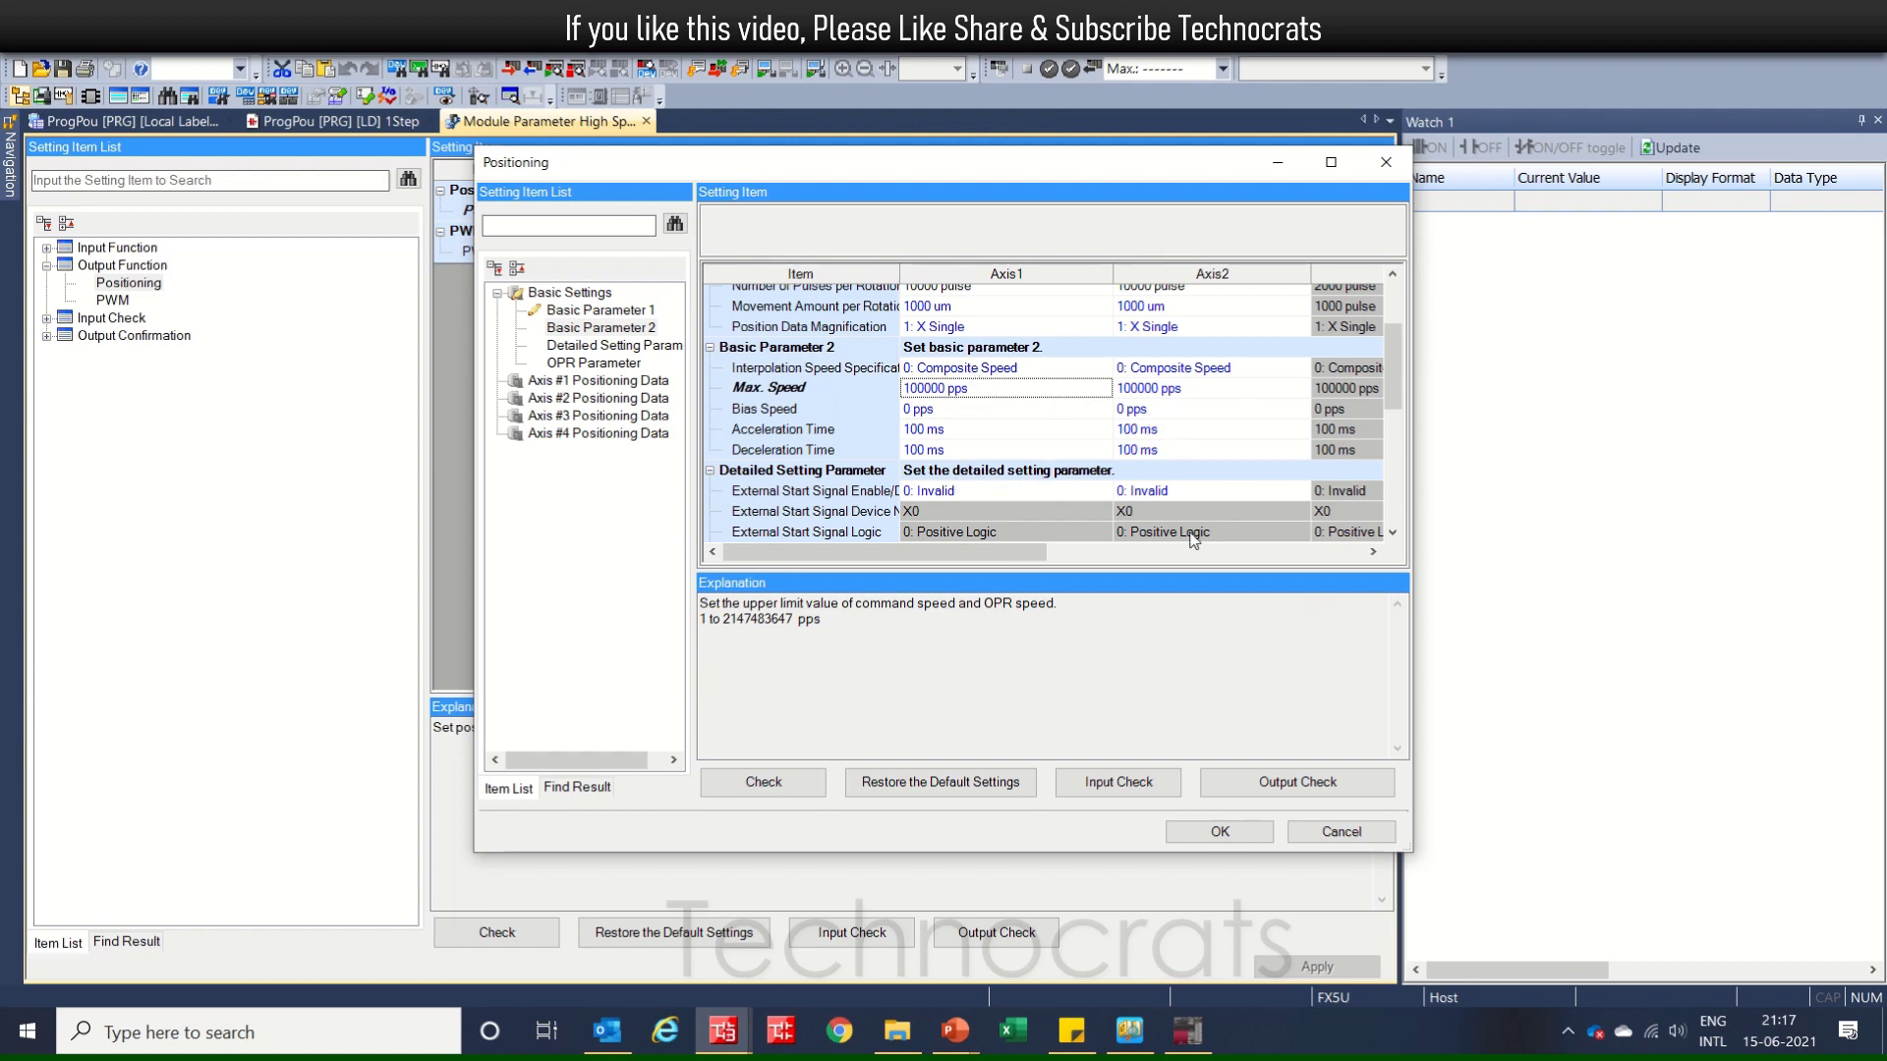
pyautogui.click(1393, 532)
pyautogui.moveTo(1393, 532); pyautogui.dragTo(1393, 531)
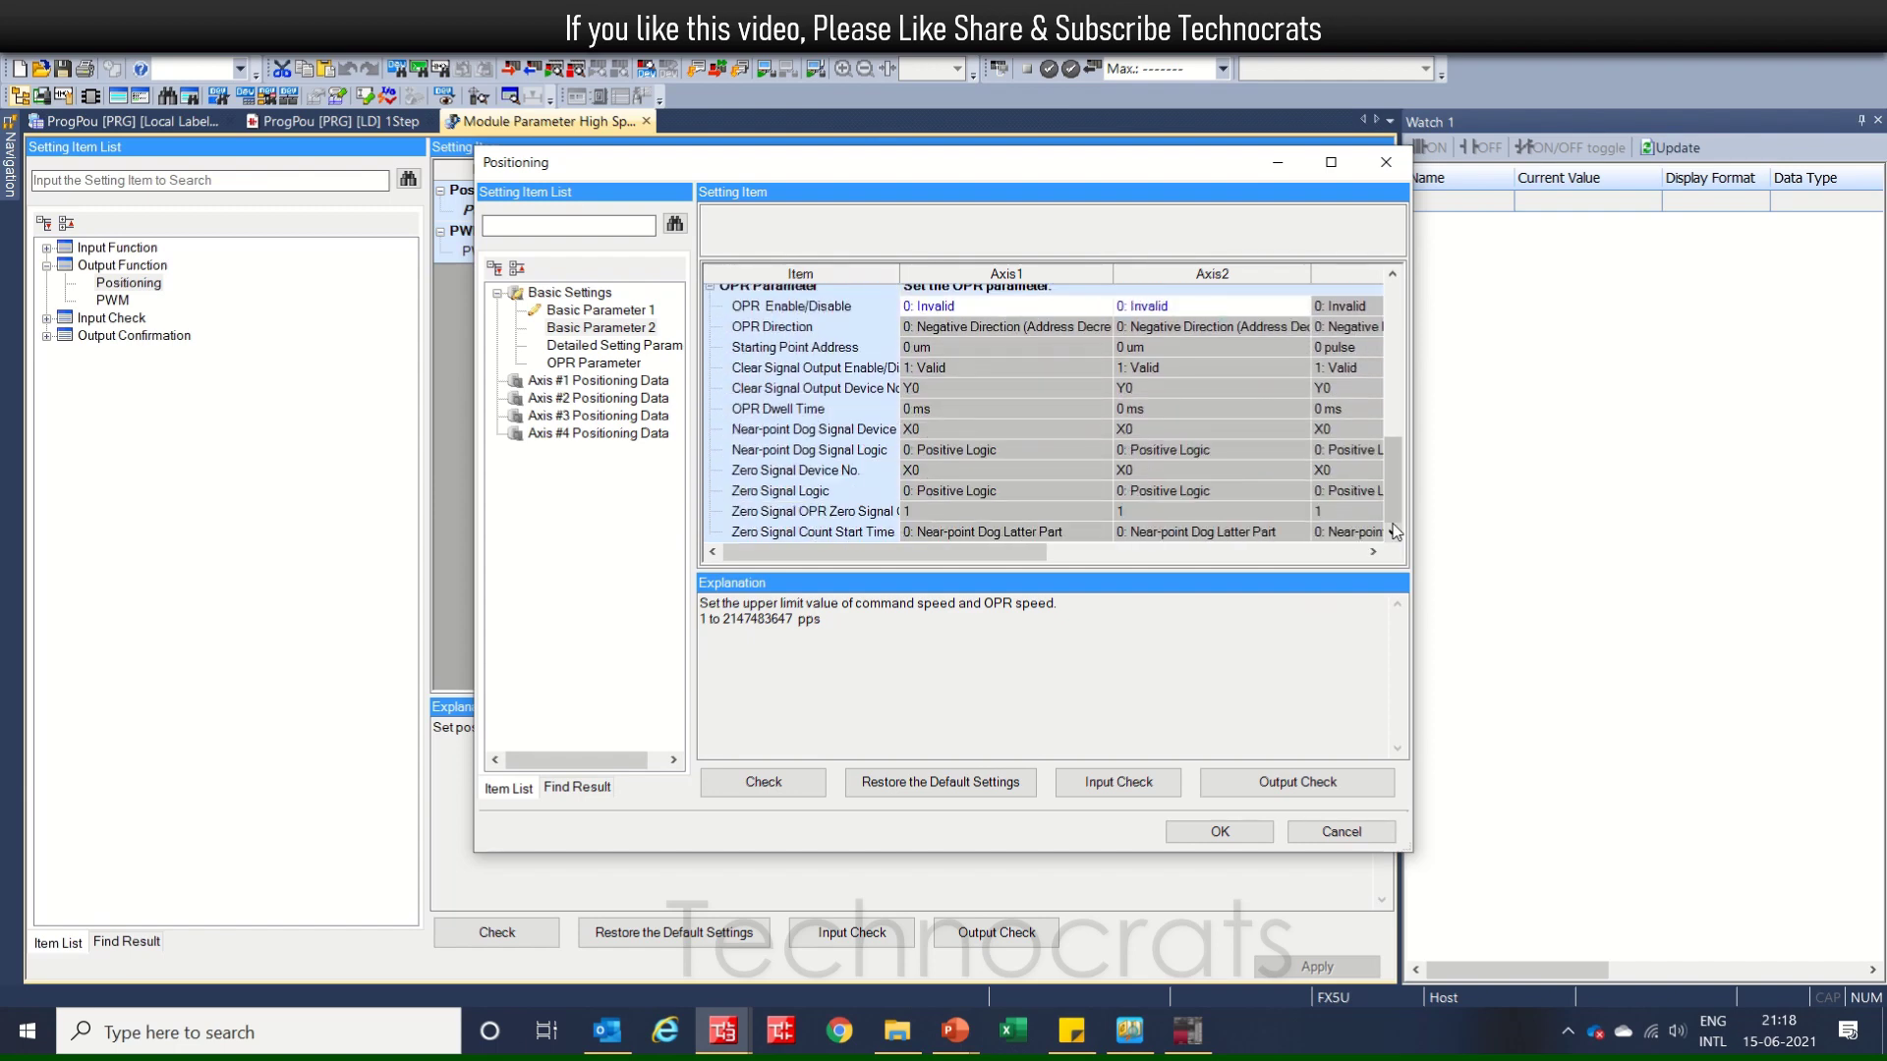
# In Axis #1 Positioning Data, make row 1 an interpolation operation with Axis 2
pyautogui.click(587, 380)
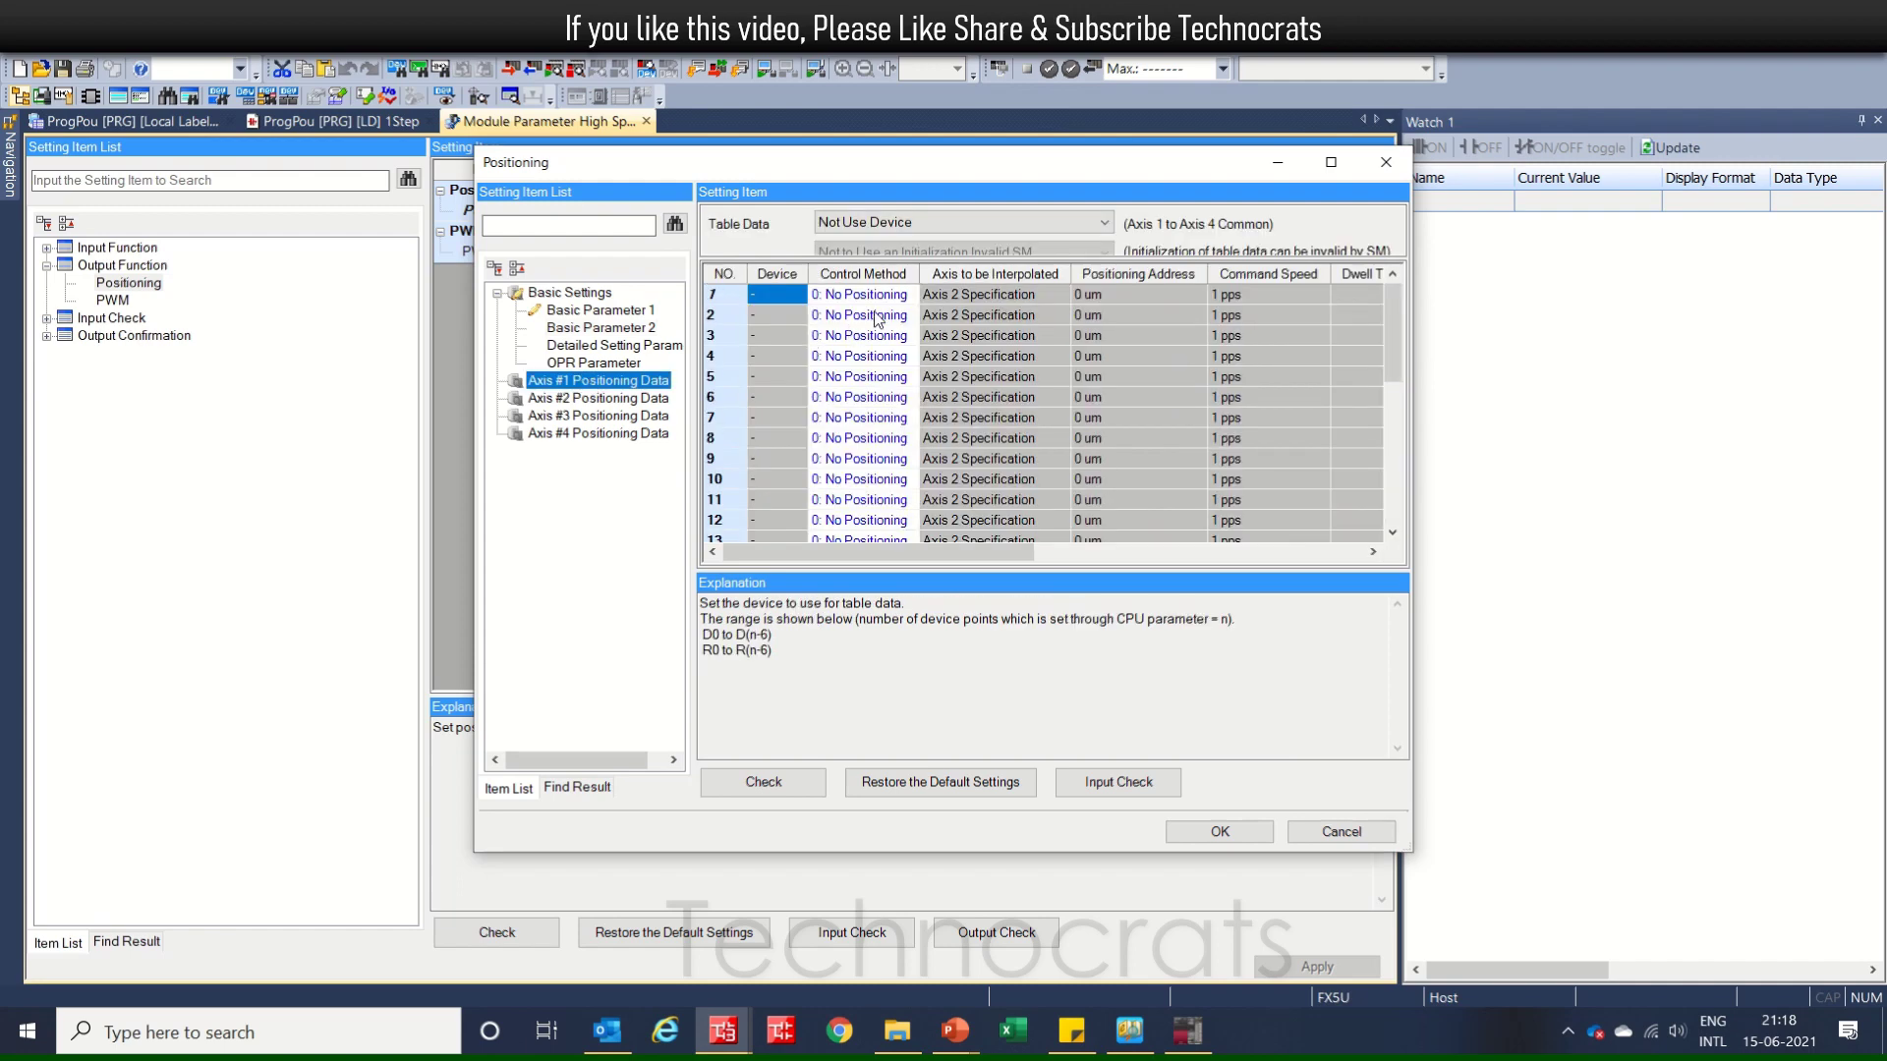
pyautogui.click(902, 296)
pyautogui.click(908, 295)
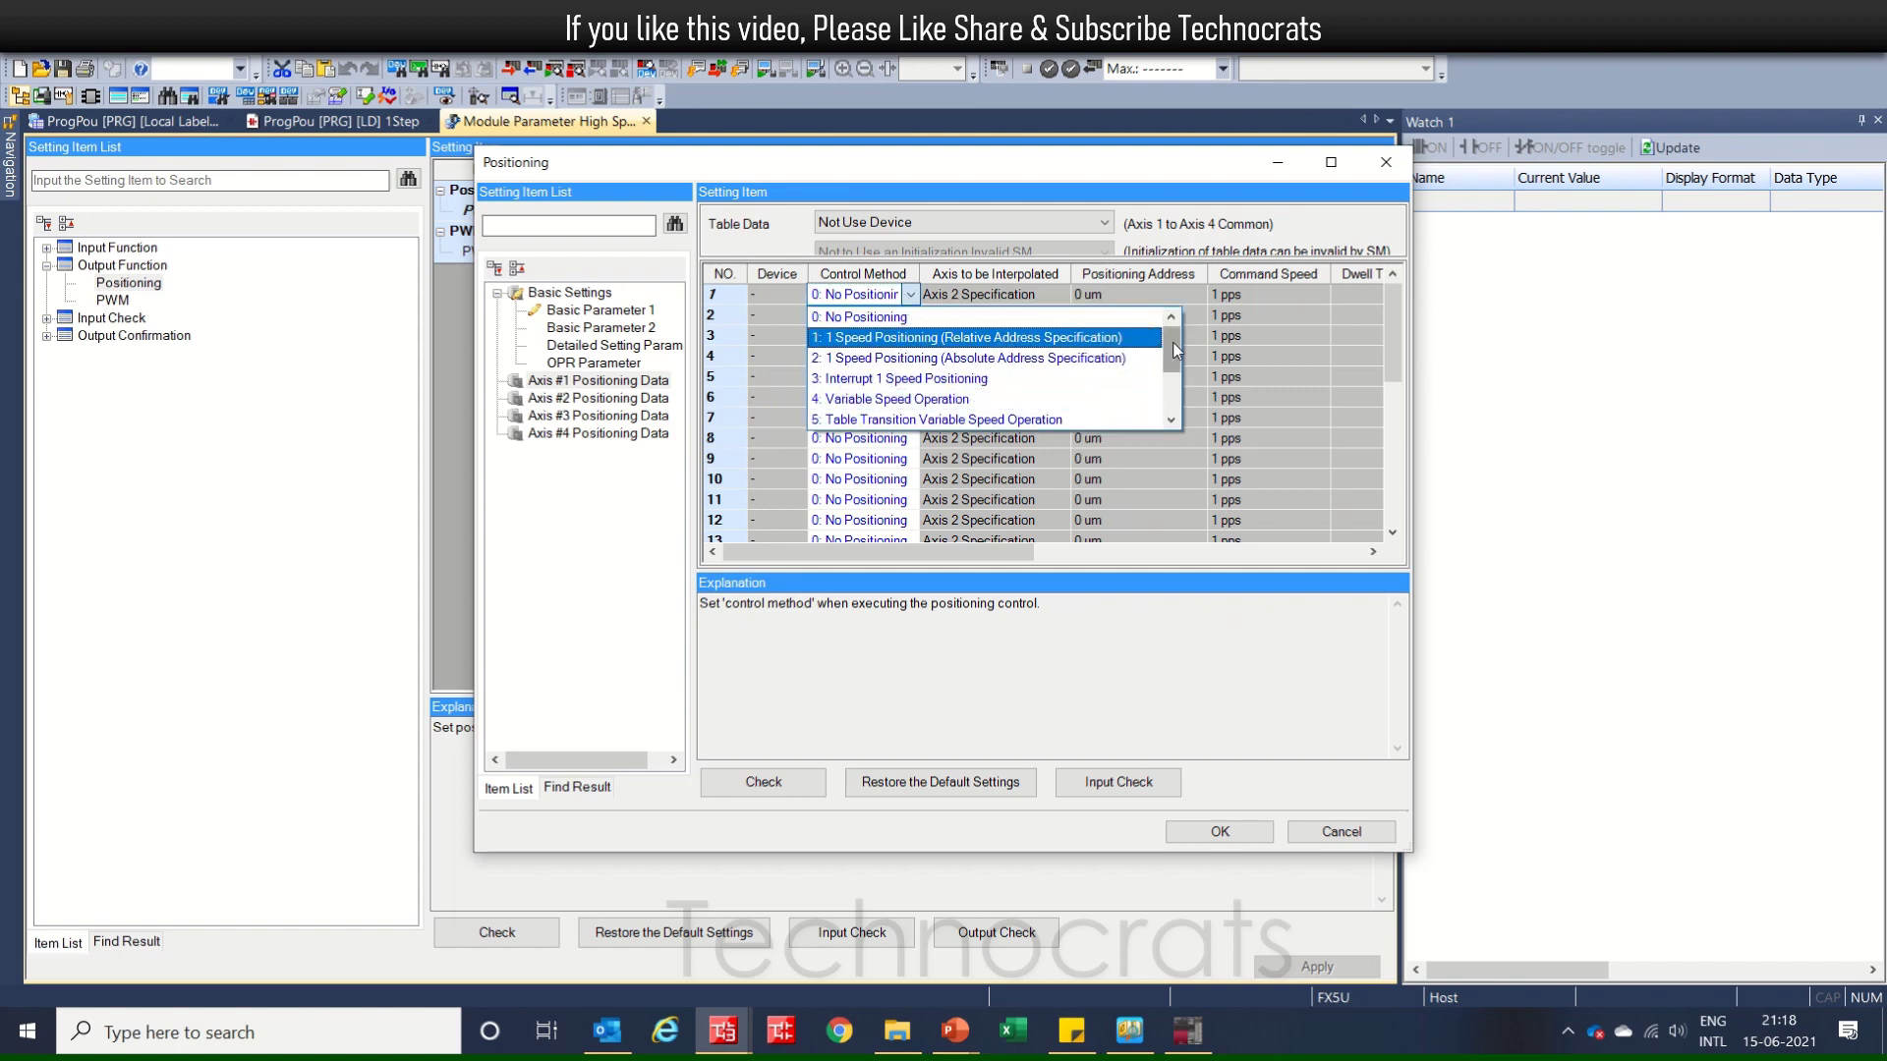
pyautogui.moveTo(1176, 350); pyautogui.dragTo(1176, 393)
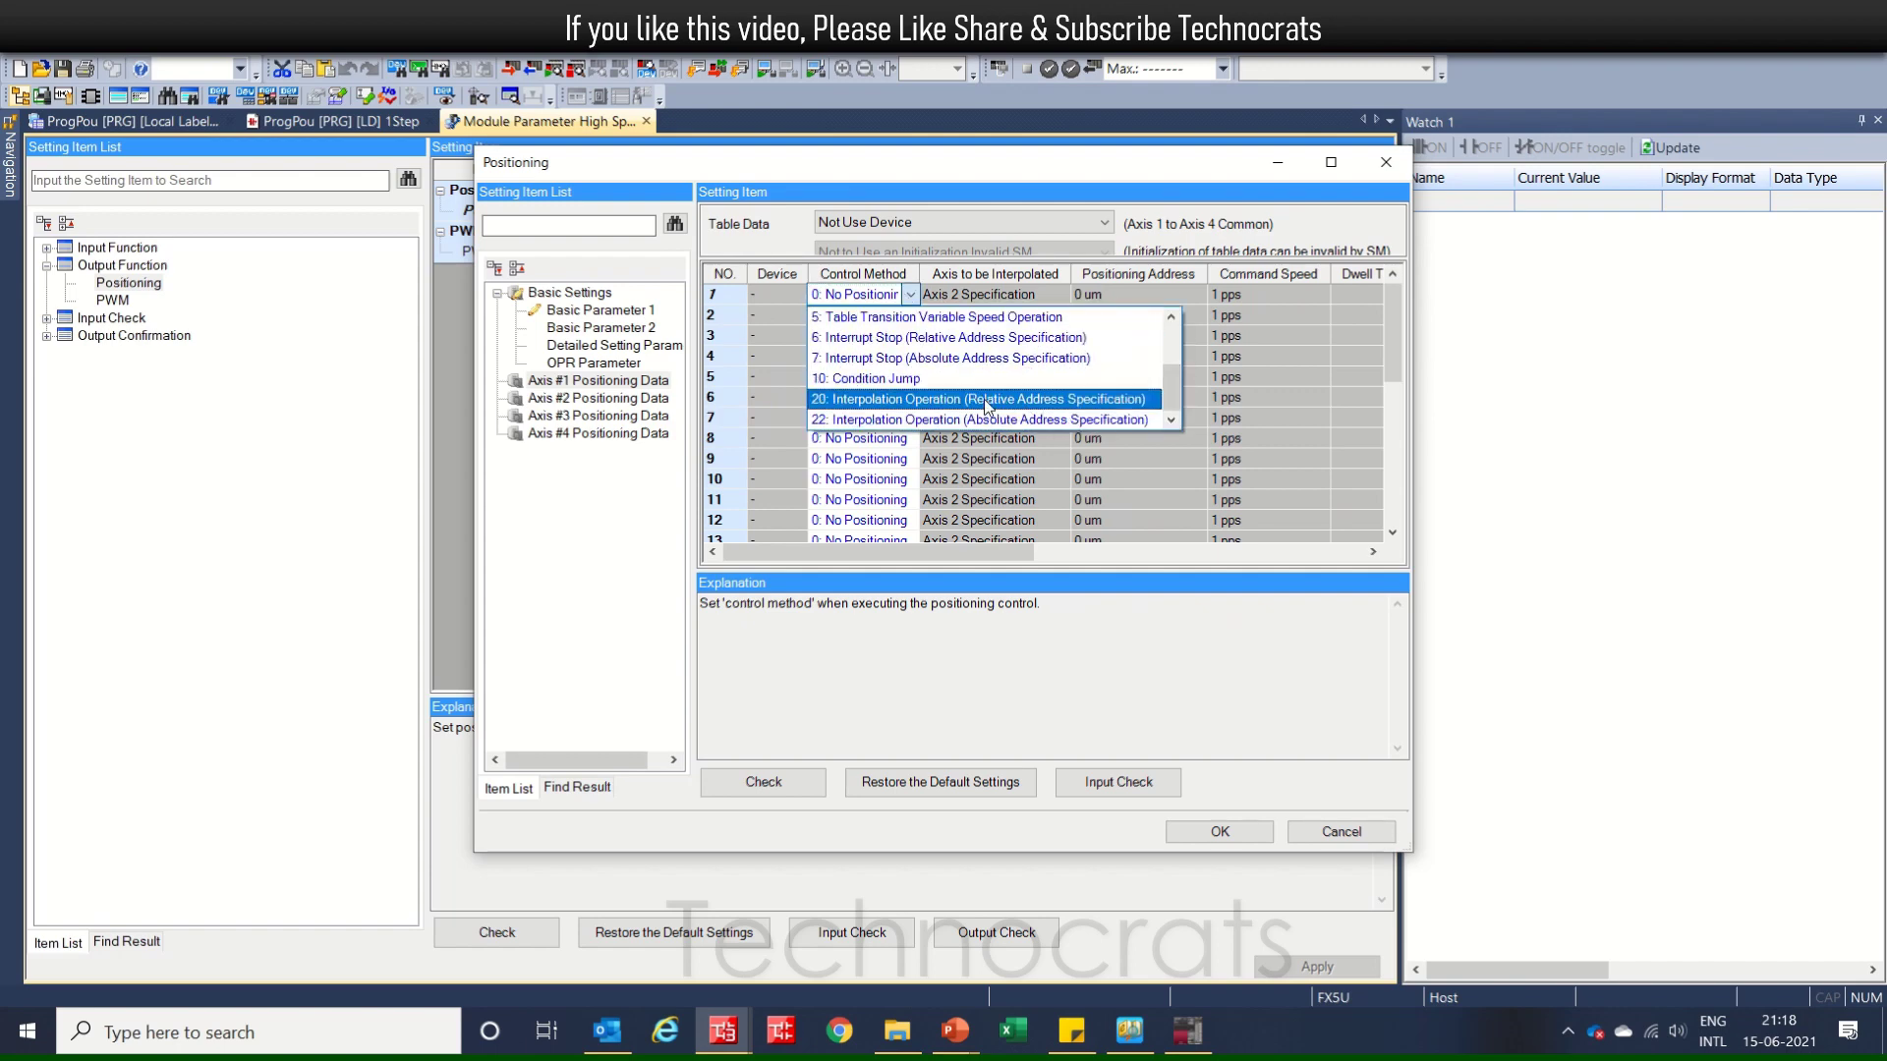
pyautogui.click(903, 403)
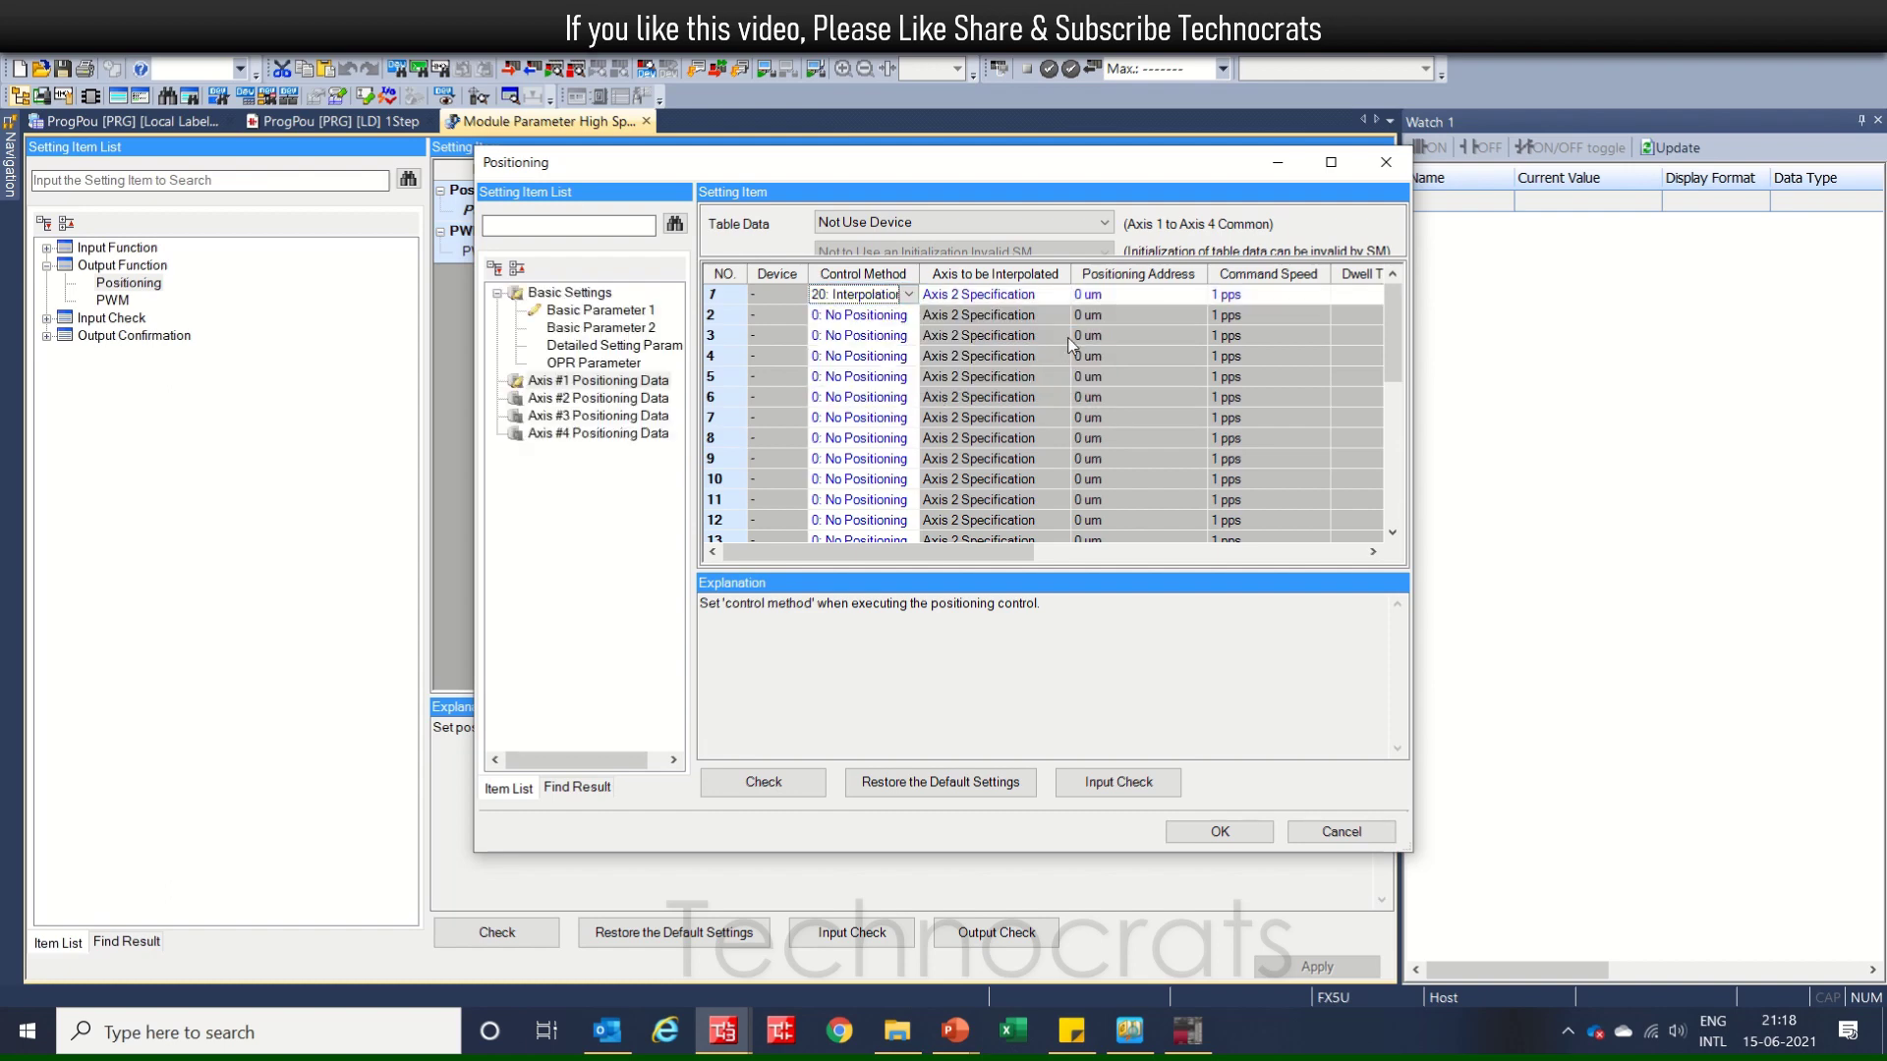
pyautogui.click(1022, 296)
pyautogui.click(1059, 296)
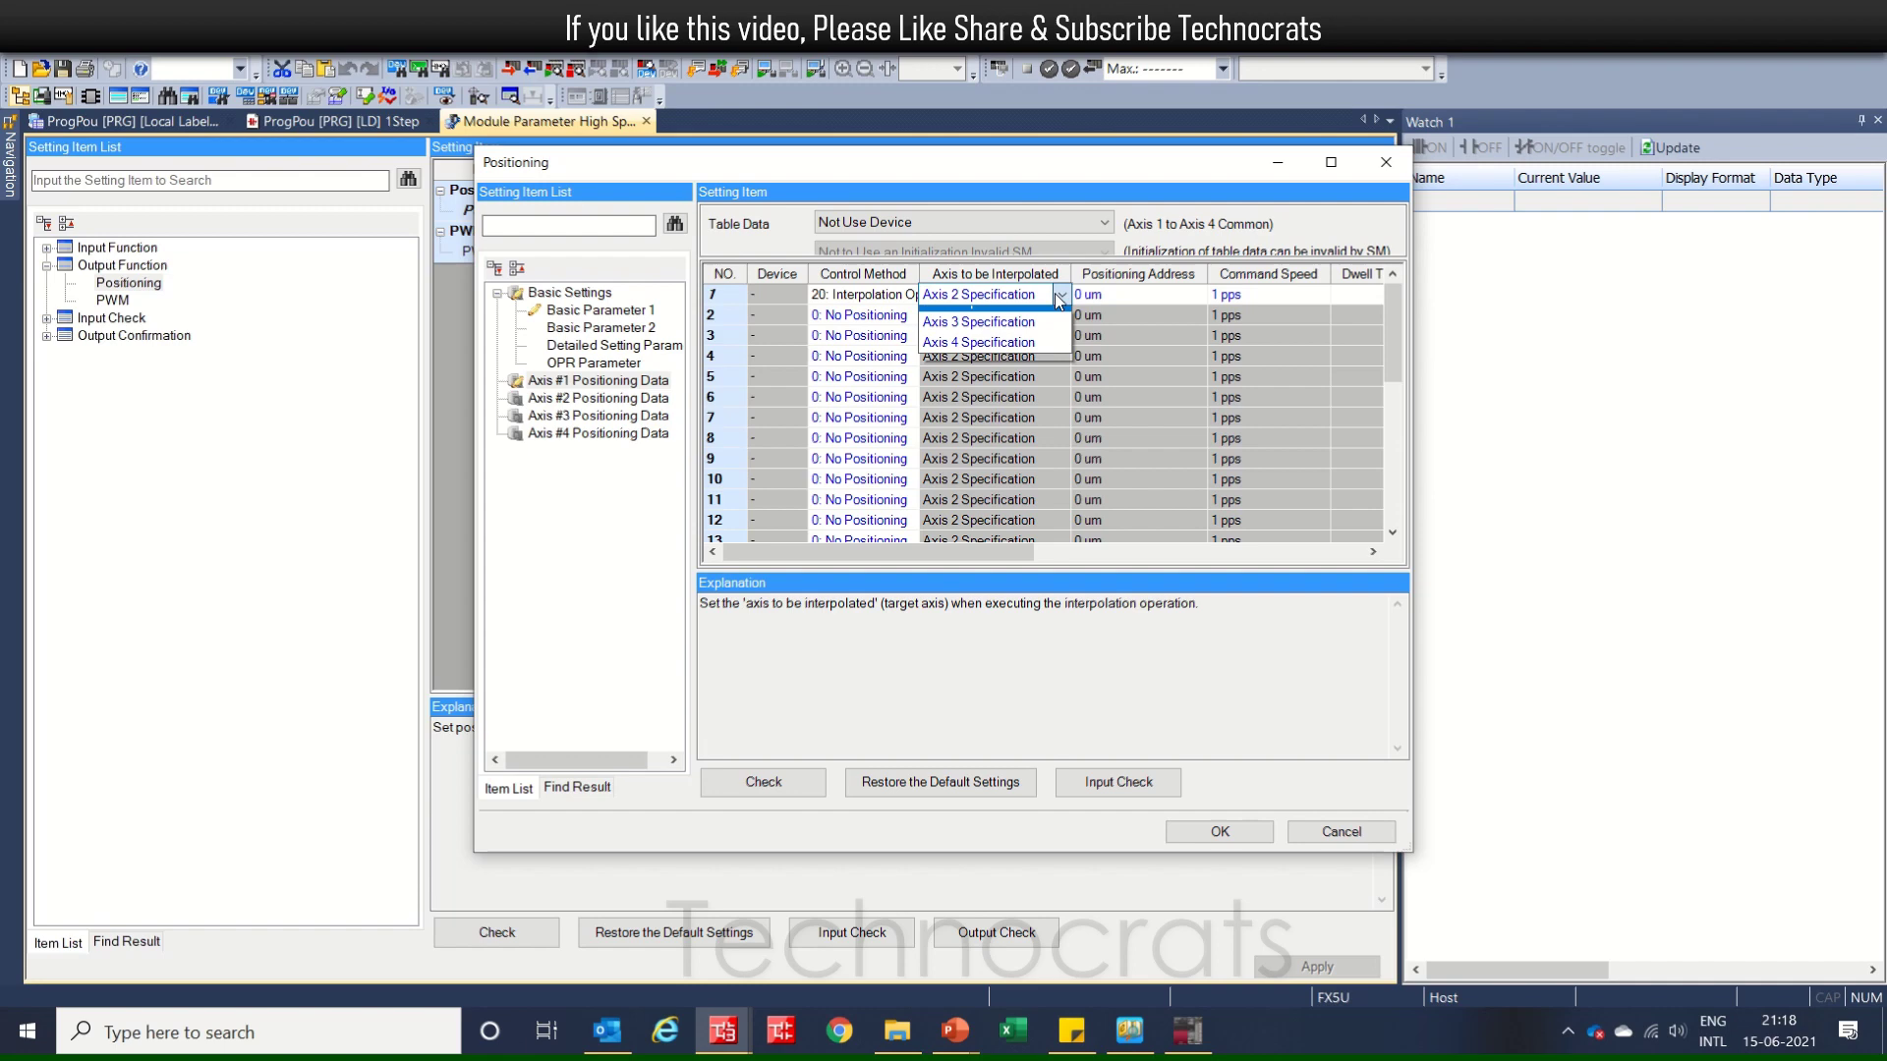
pyautogui.click(1059, 296)
# Enter 20000 um as row 1's positioning address and 5000 pps as its command speed
pyautogui.click(1155, 297)
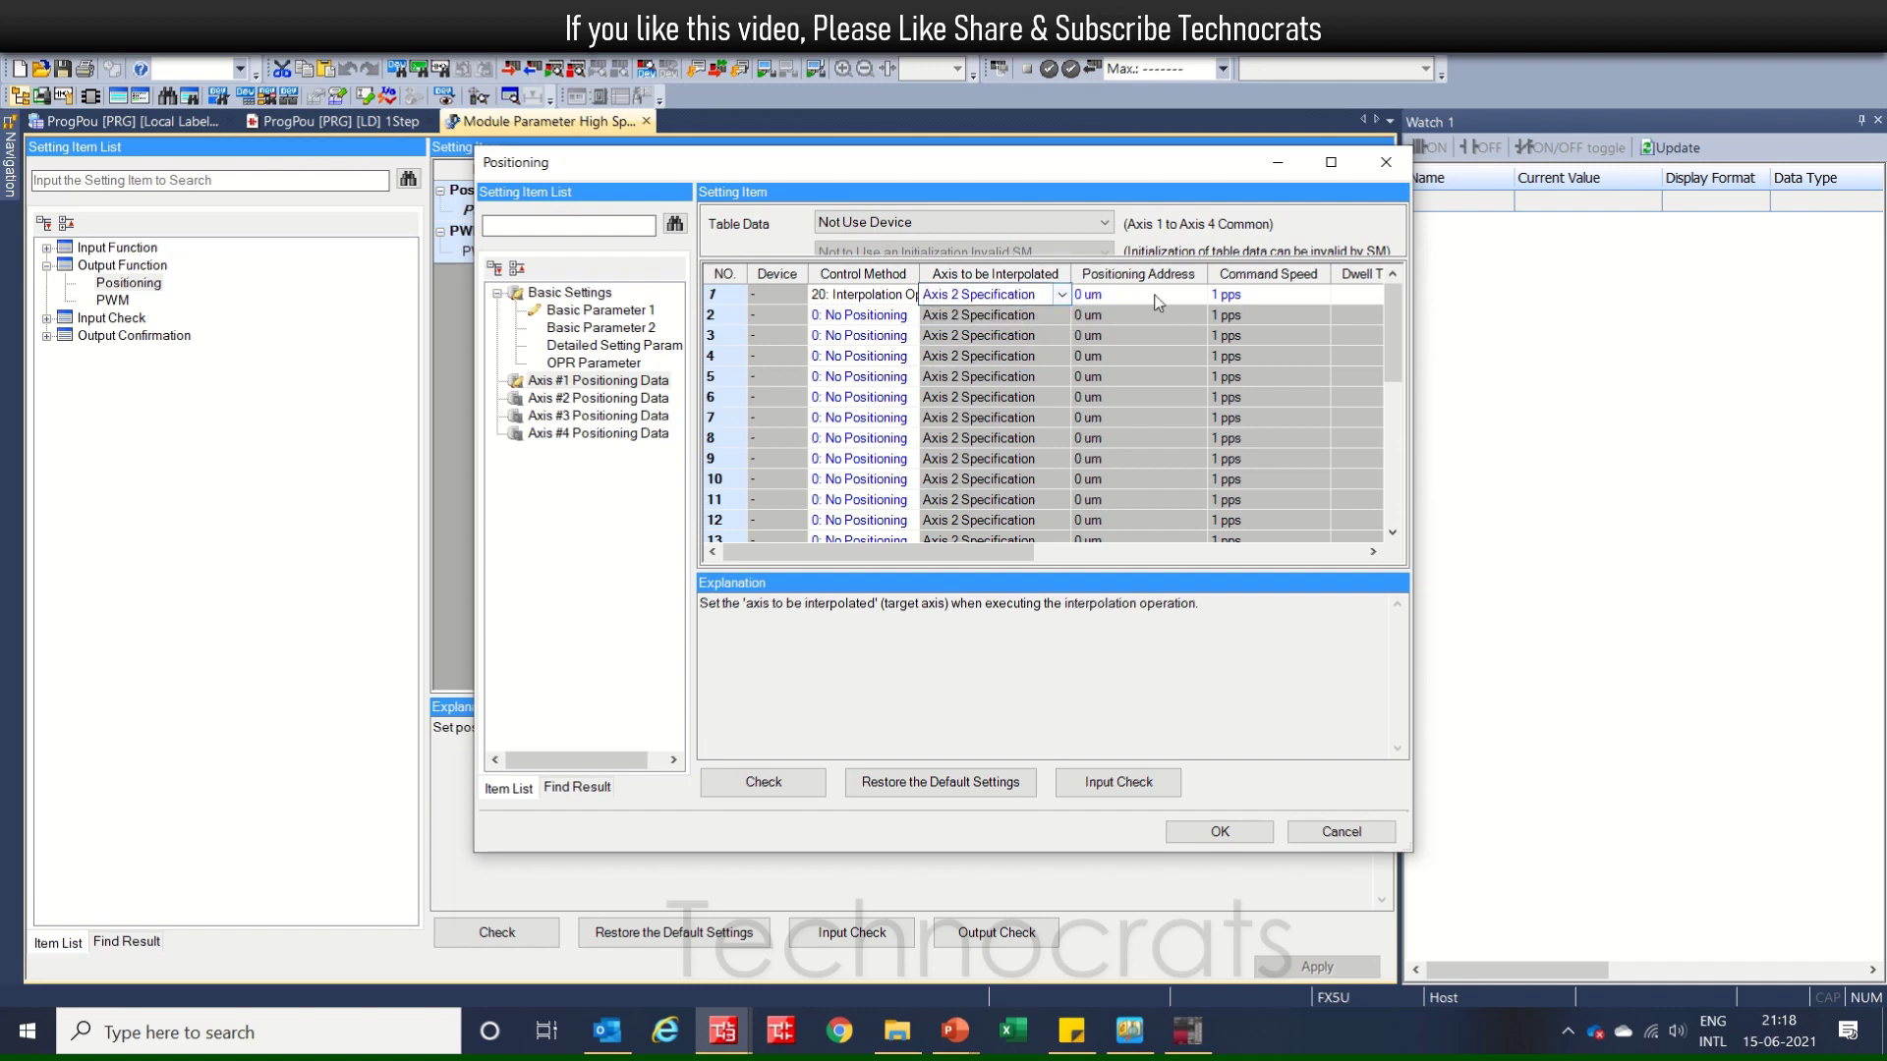
pyautogui.click(1140, 295)
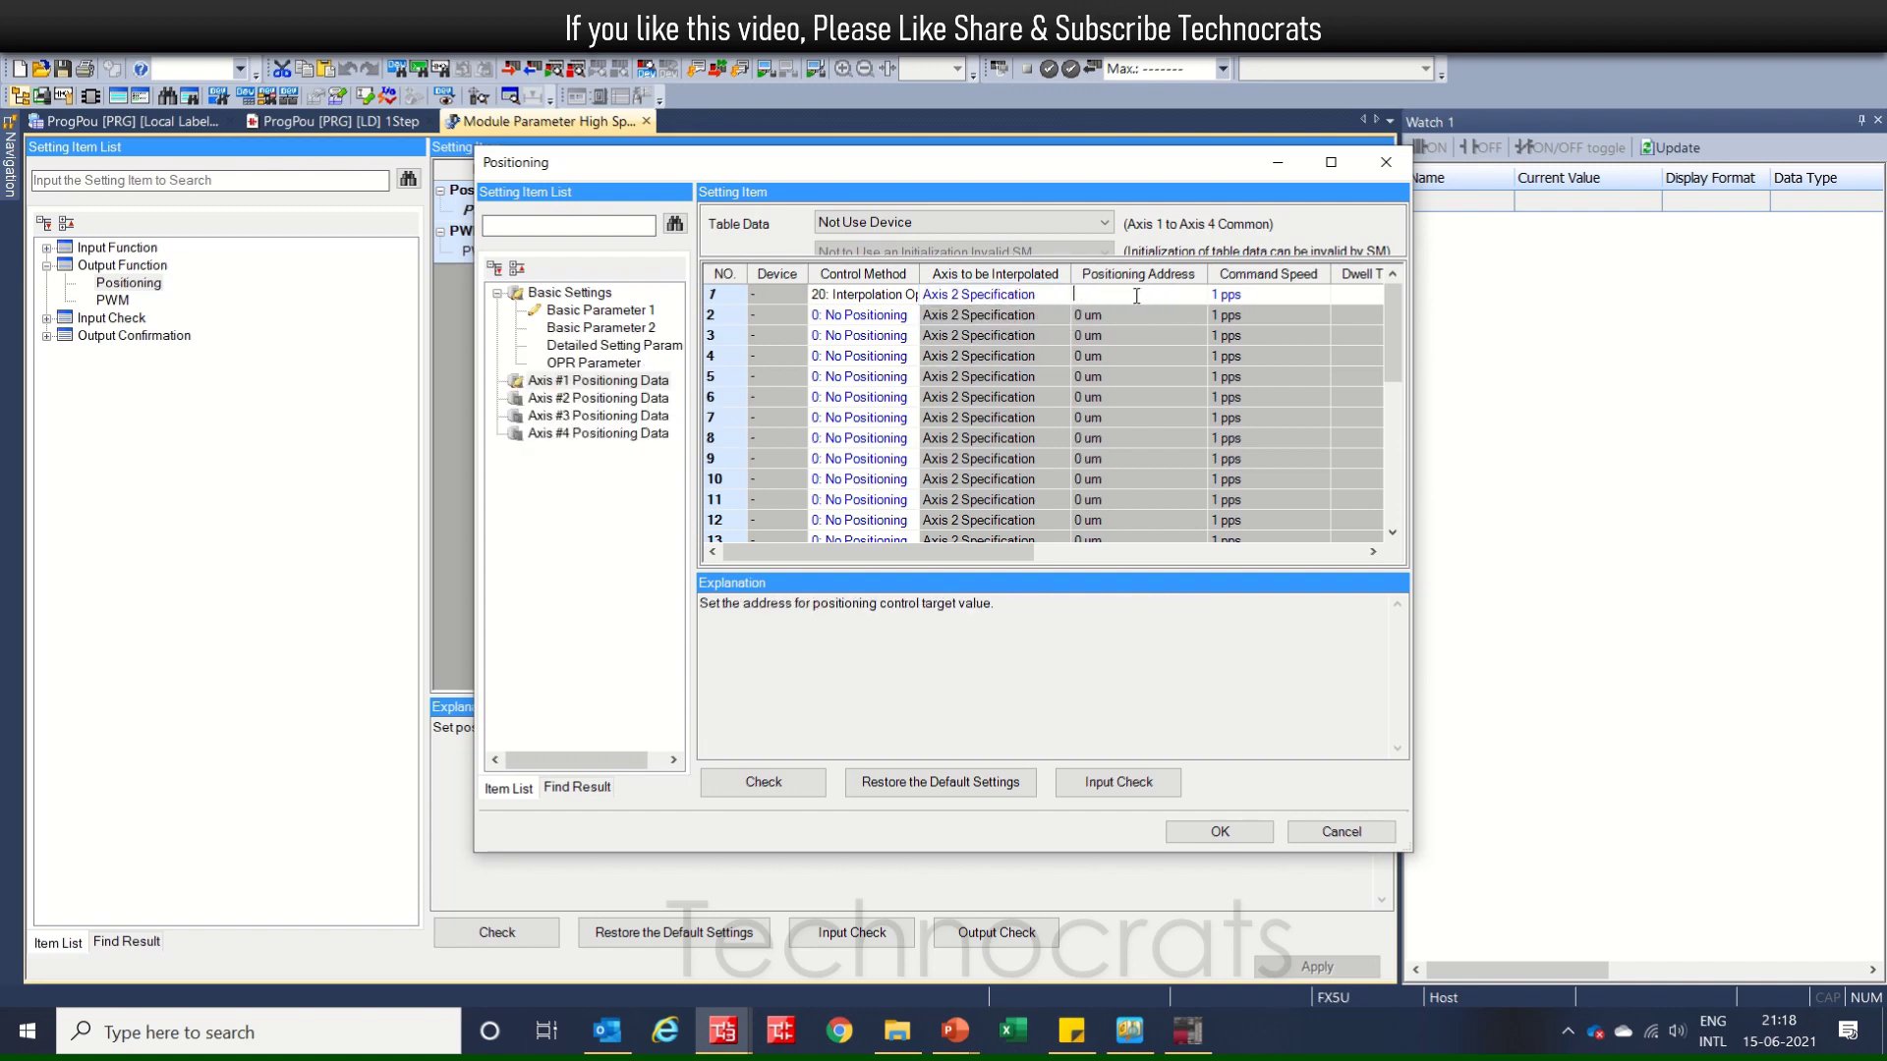
pyautogui.write('20000')
pyautogui.press('Tab')
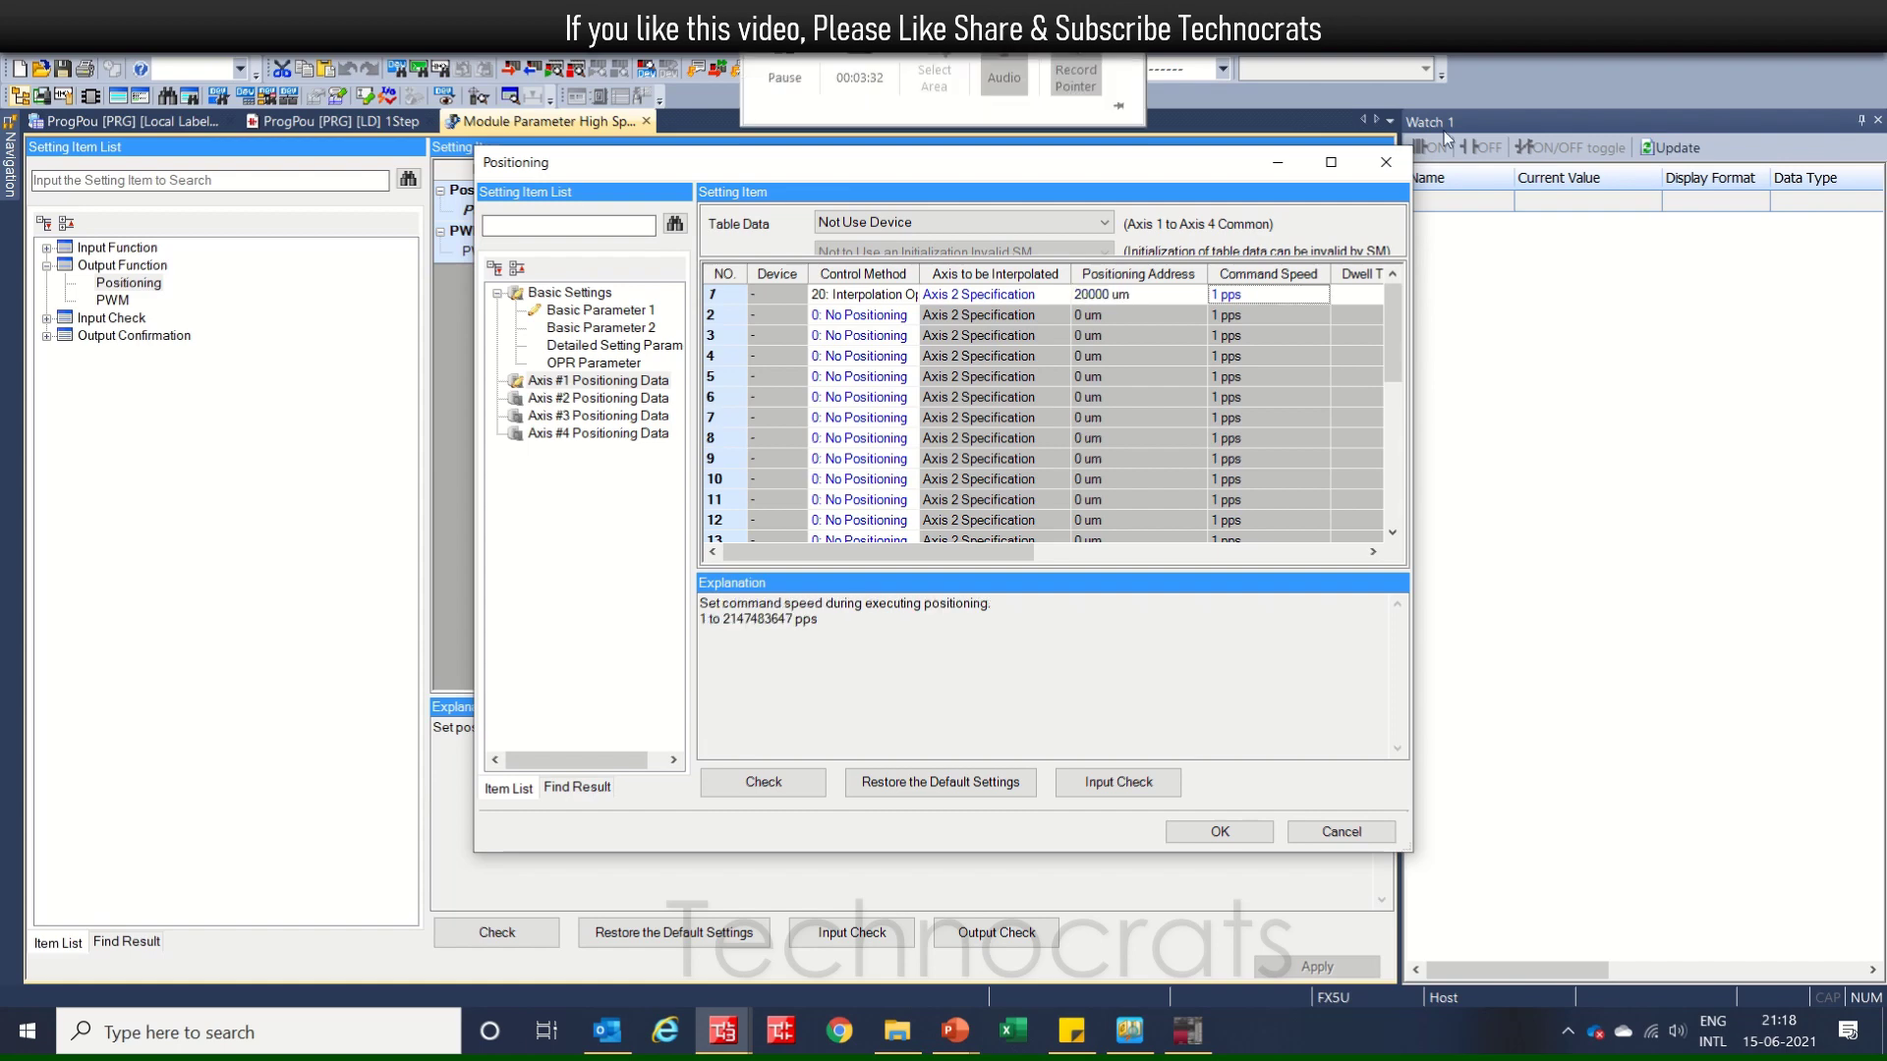
pyautogui.click(1267, 292)
pyautogui.moveTo(1267, 292); pyautogui.dragTo(1137, 311)
pyautogui.write('1')
pyautogui.press('BackSpace')
pyautogui.write('5000')
pyautogui.press('Tab')
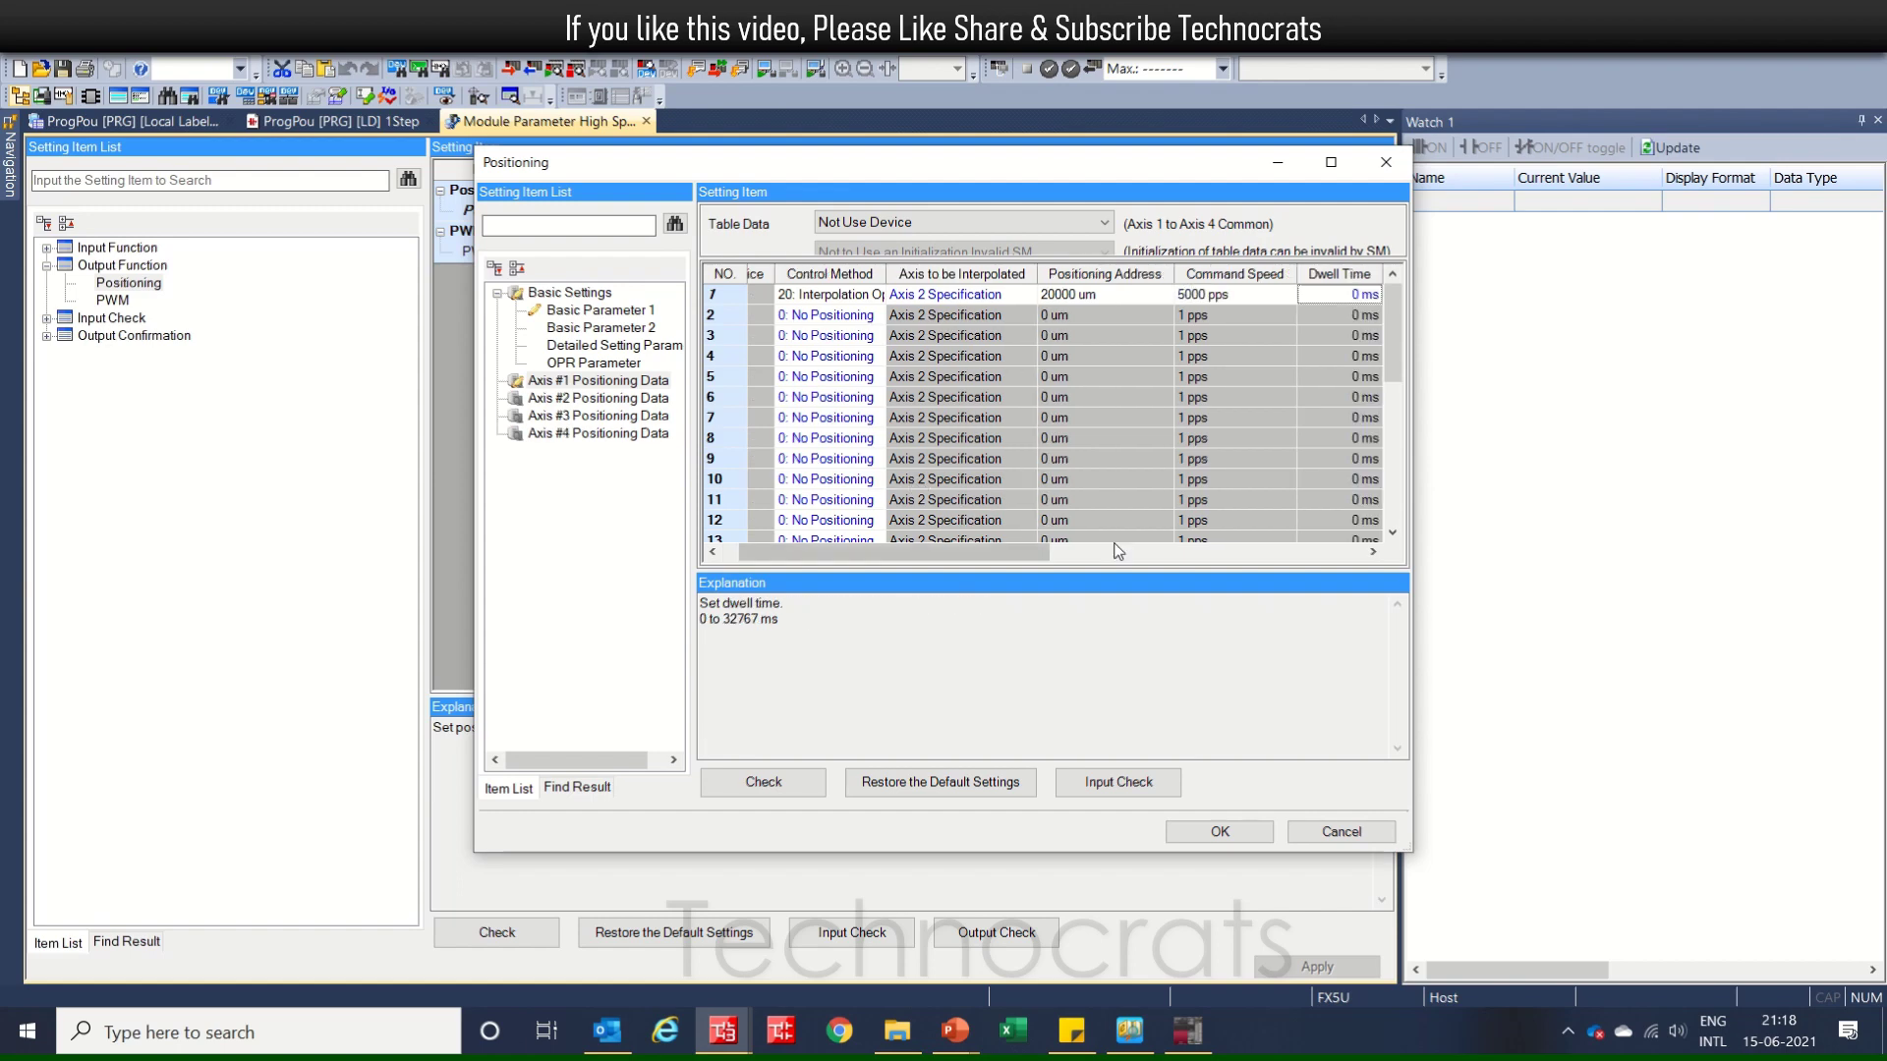
pyautogui.moveTo(1029, 560); pyautogui.dragTo(853, 562)
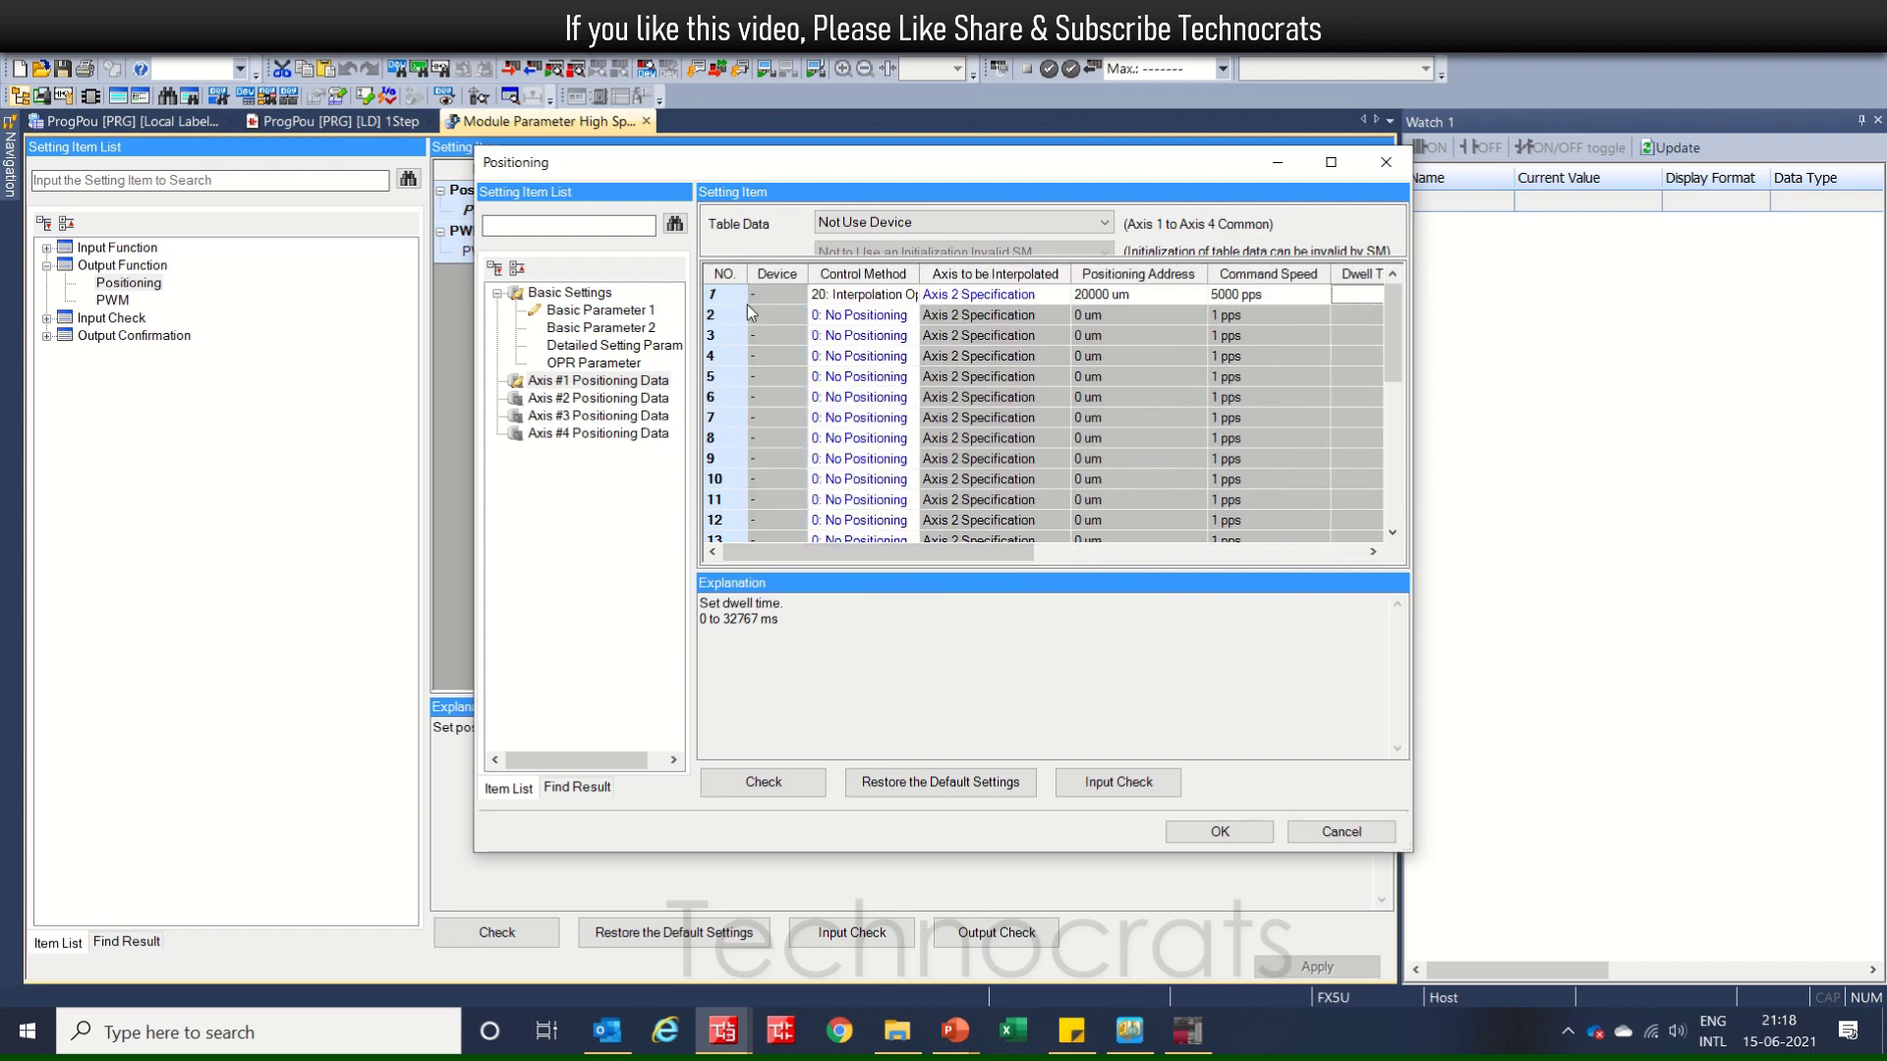
pyautogui.click(611, 381)
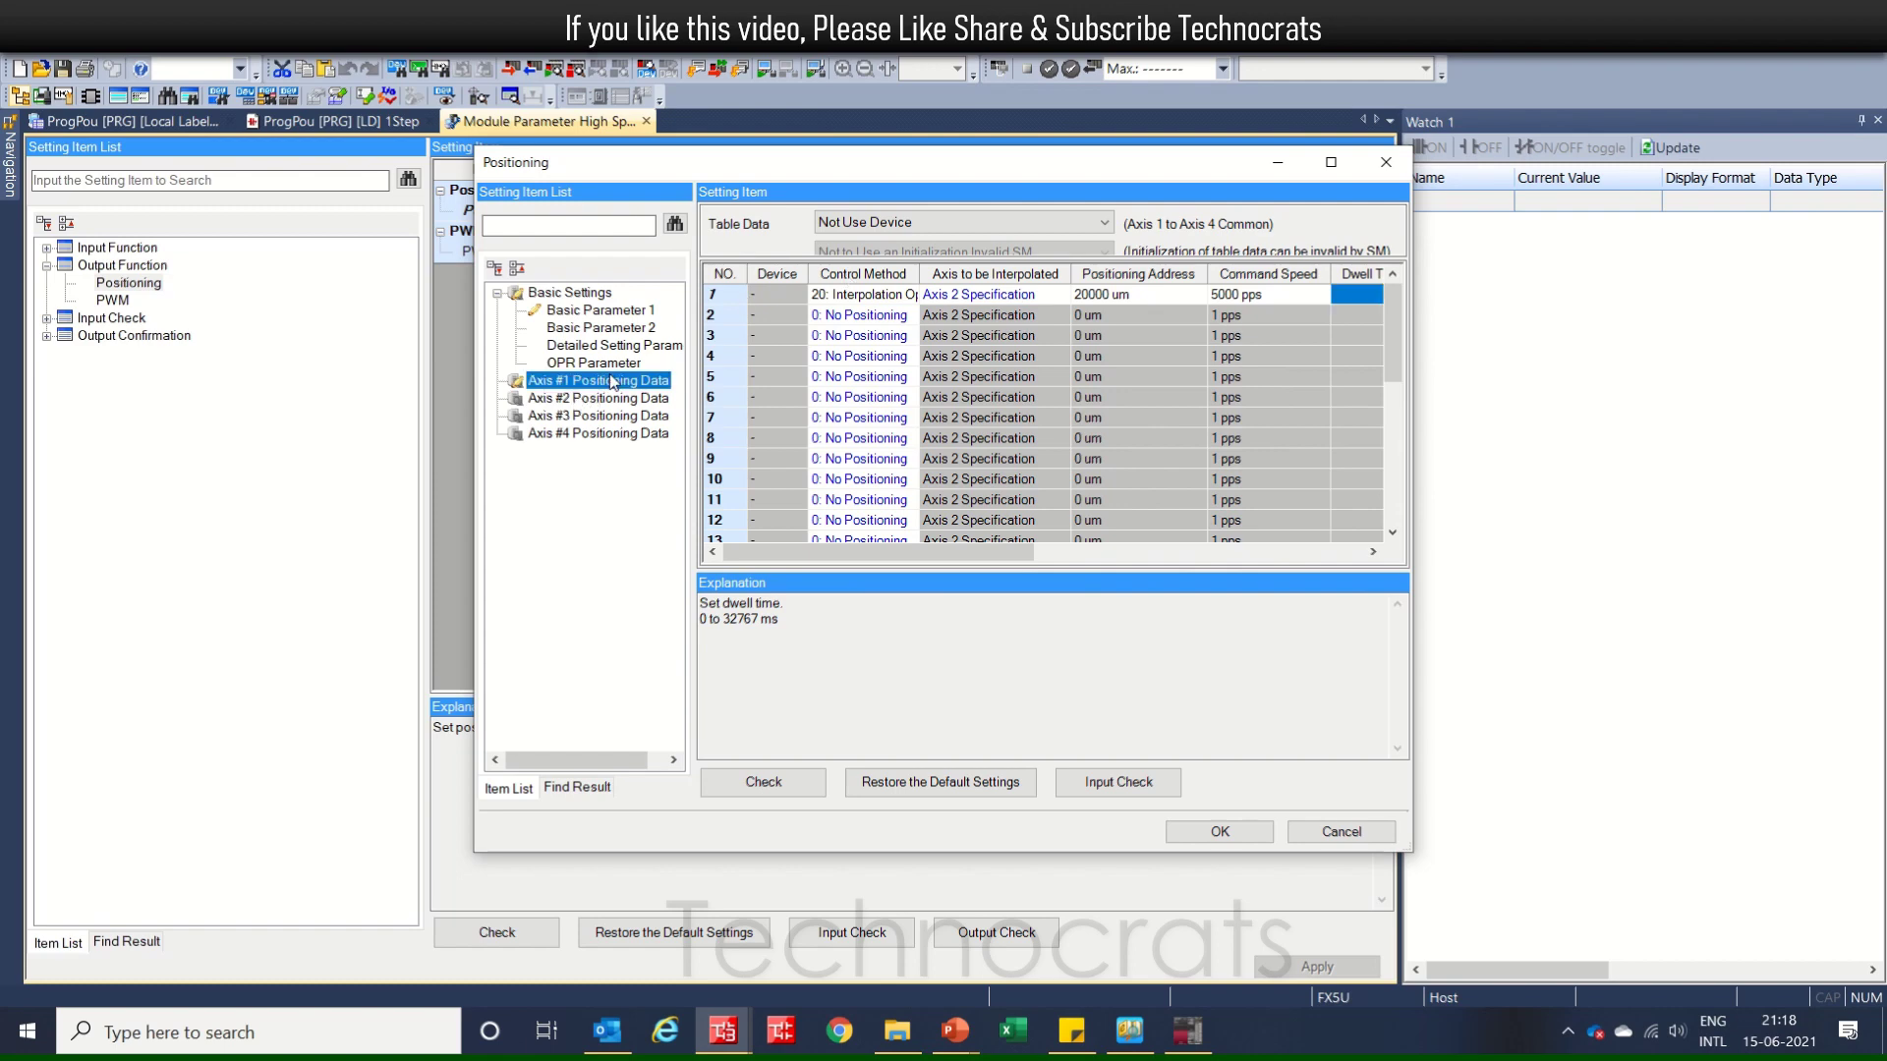
# Open Axis #2 Positioning Data and check row 1's interpolation target-axis control method
pyautogui.click(608, 399)
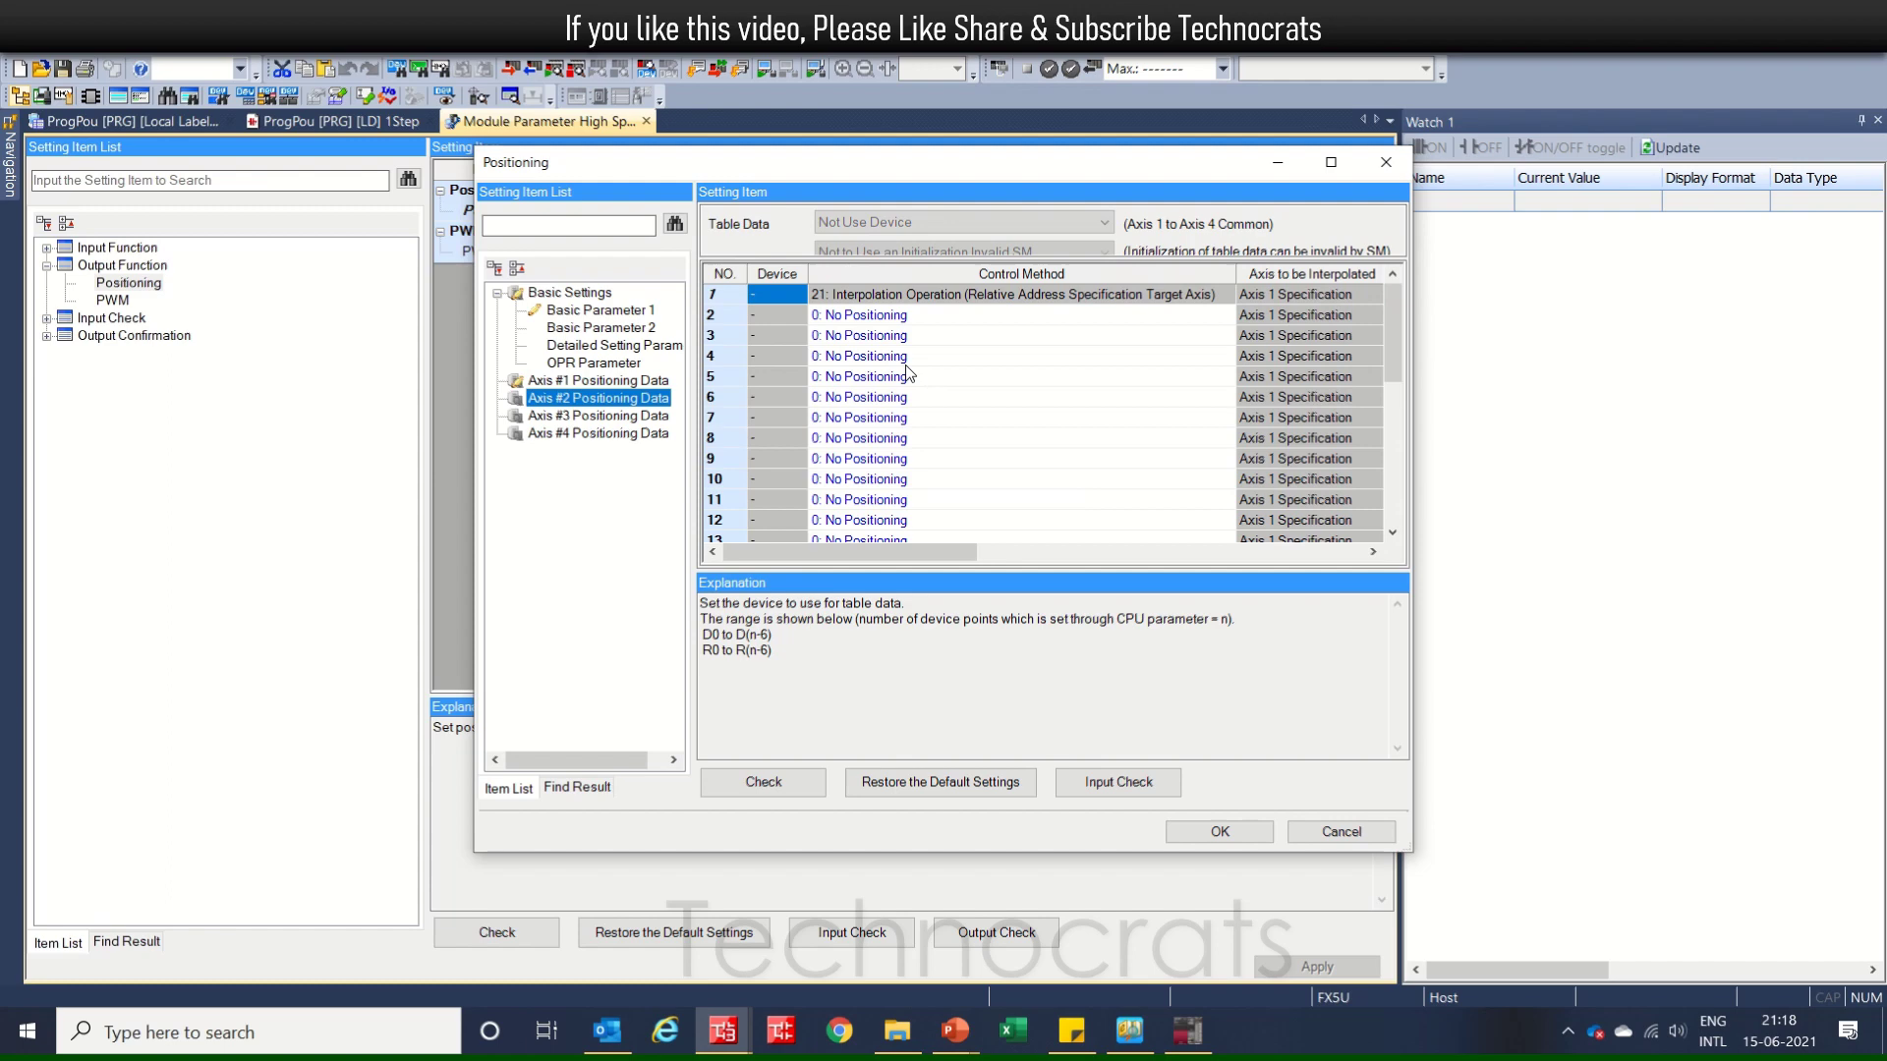
pyautogui.click(717, 299)
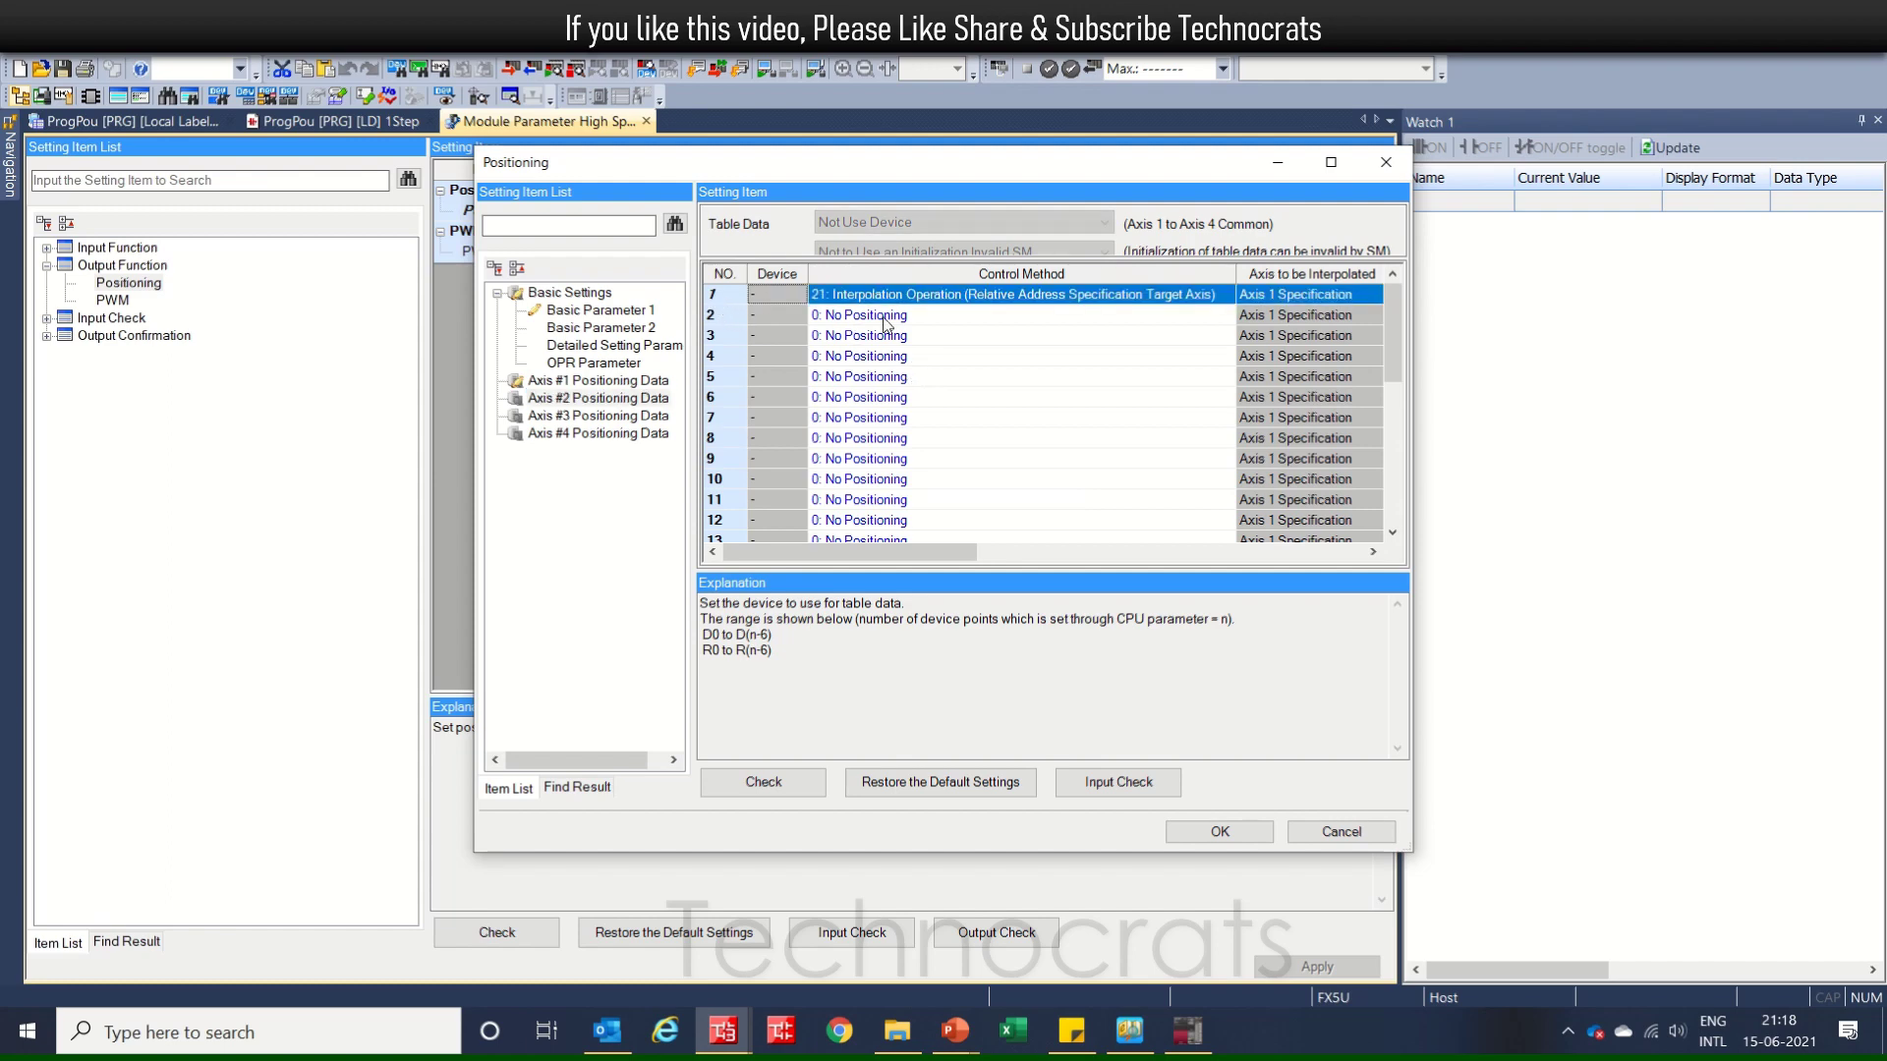
pyautogui.click(840, 295)
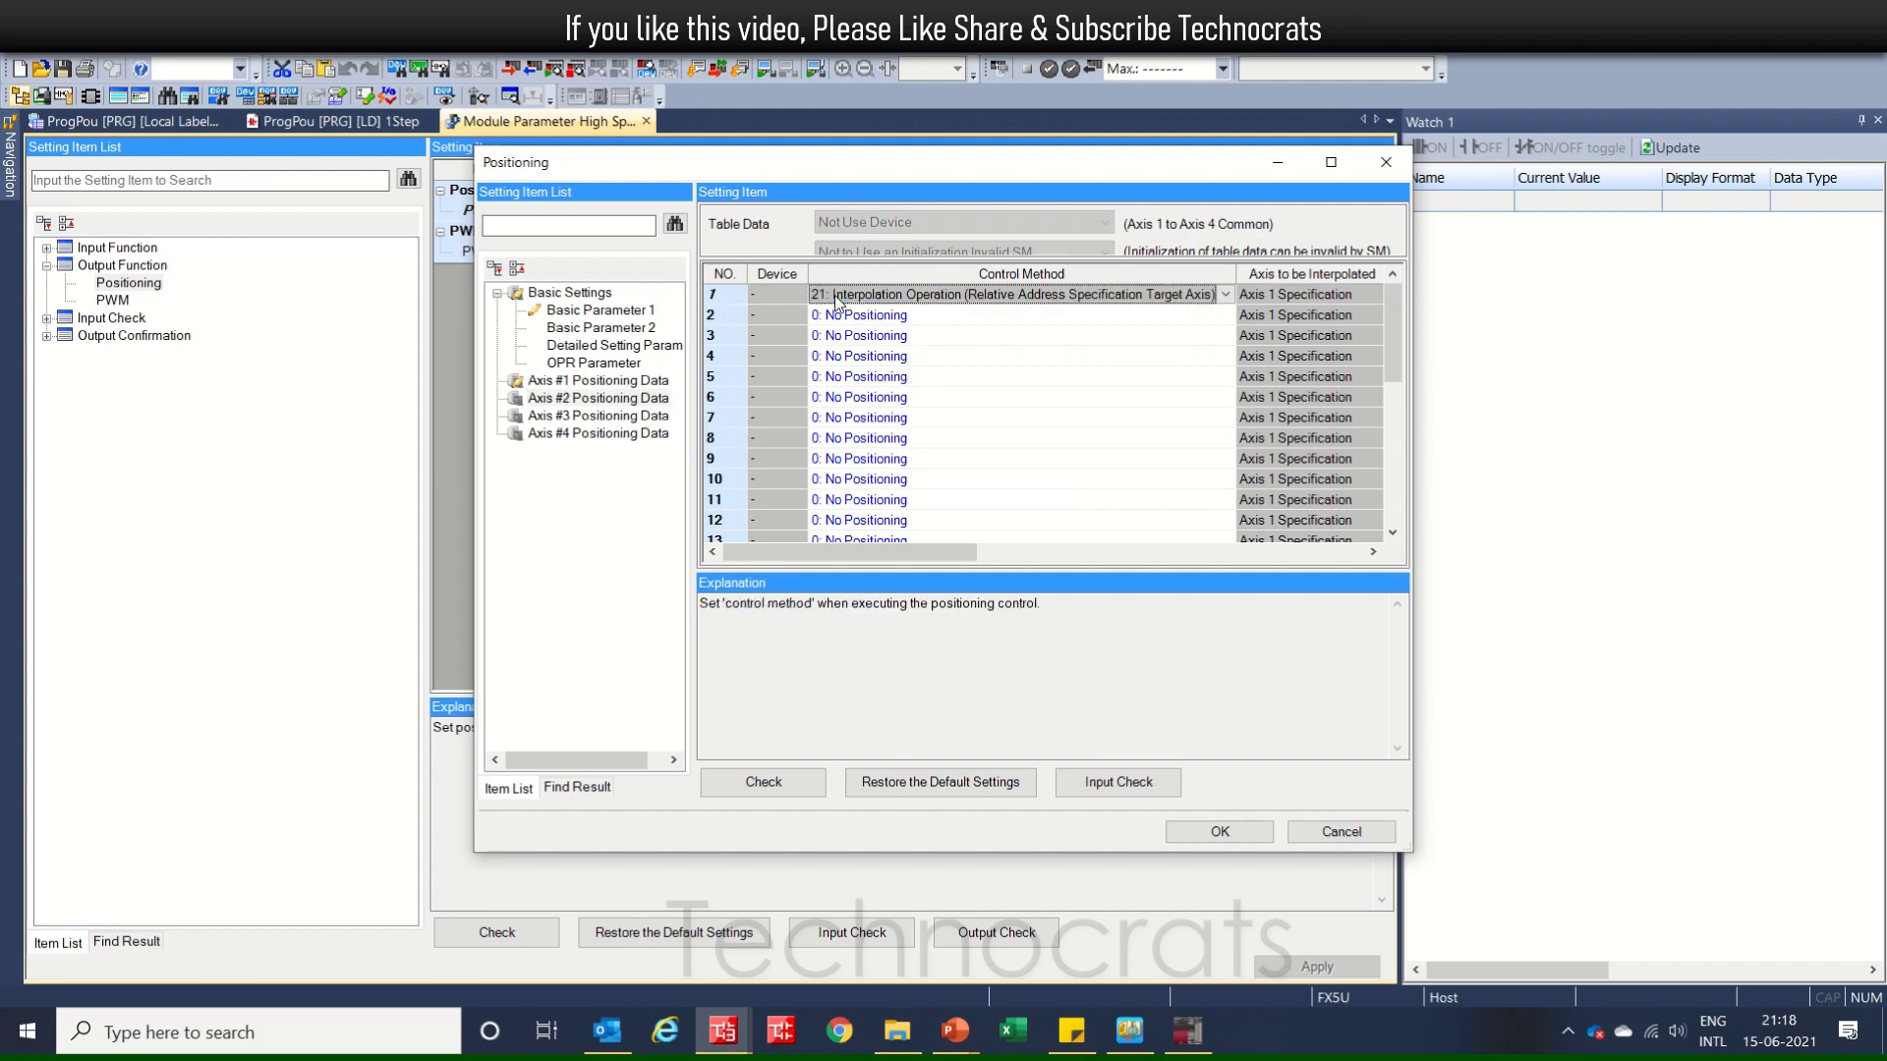
pyautogui.moveTo(934, 558); pyautogui.dragTo(1116, 558)
pyautogui.click(950, 298)
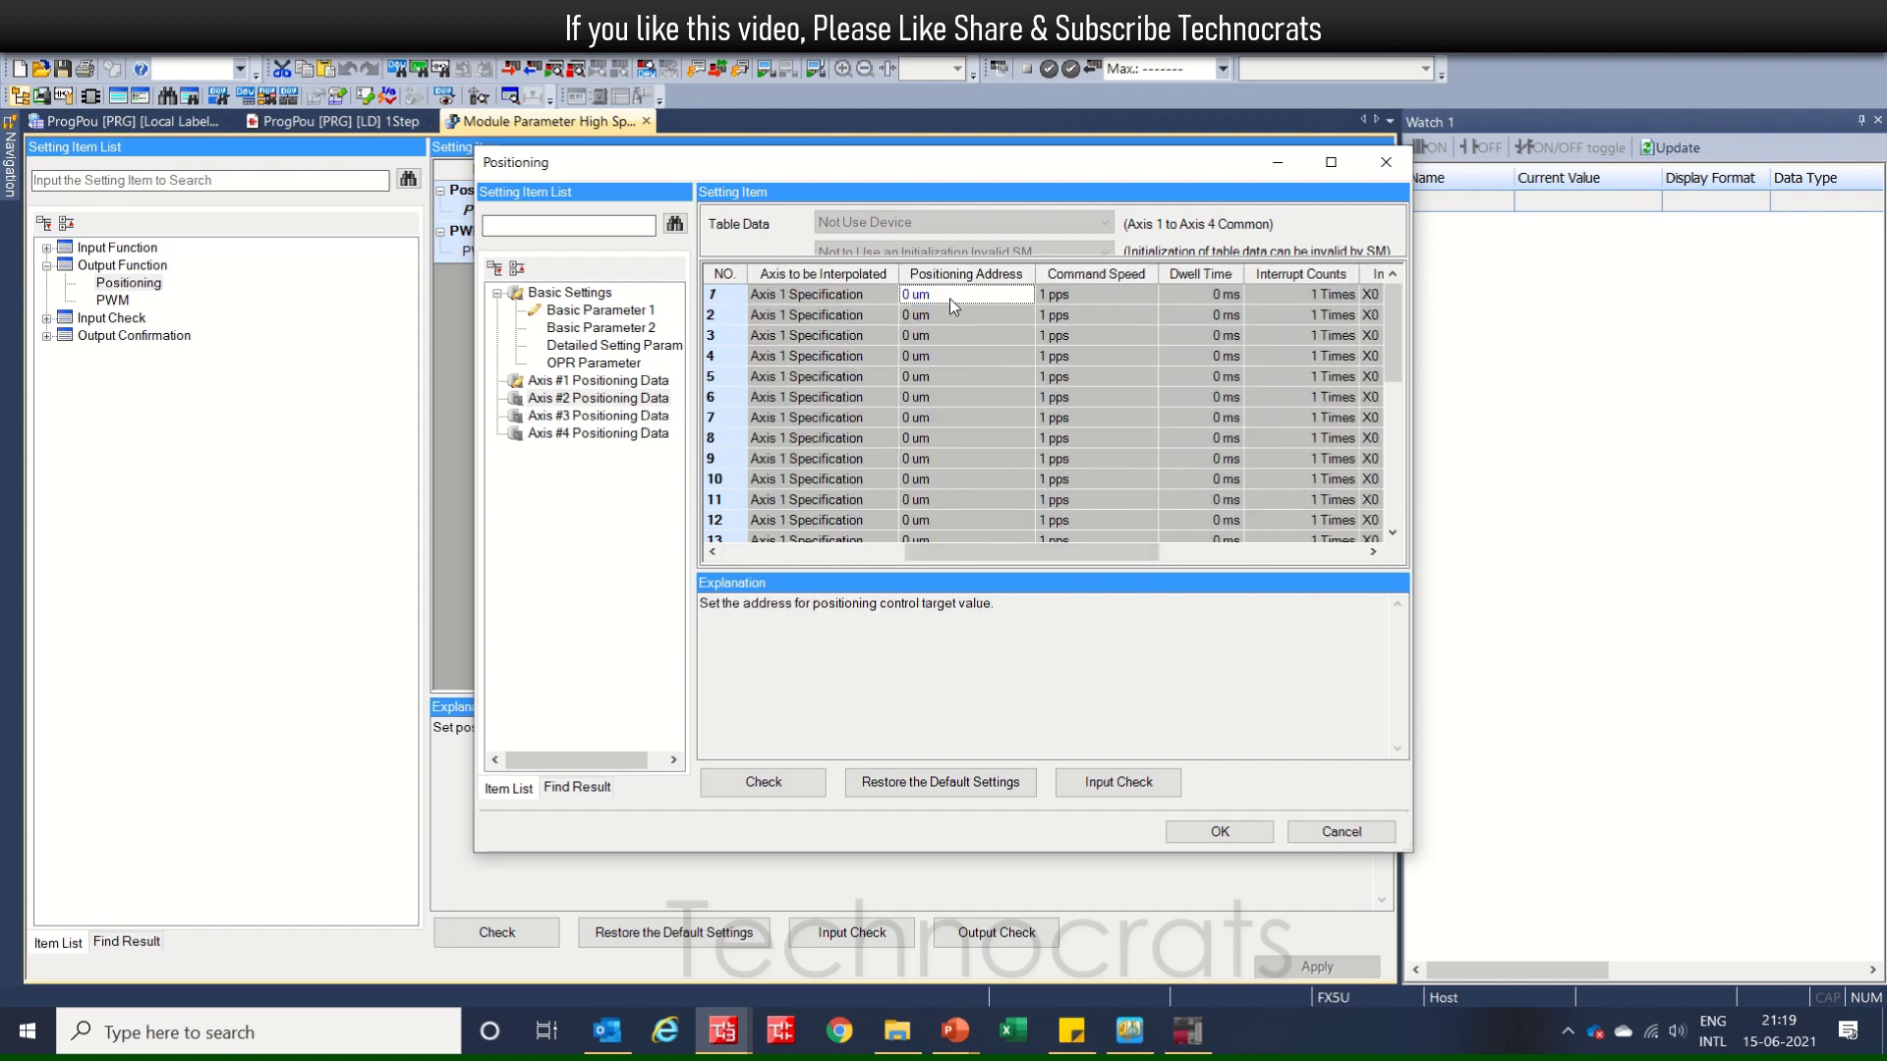
pyautogui.click(949, 298)
pyautogui.press('BackSpace')
# Enter 5000 um as Axis 2 row 1's positioning address
pyautogui.click(622, 379)
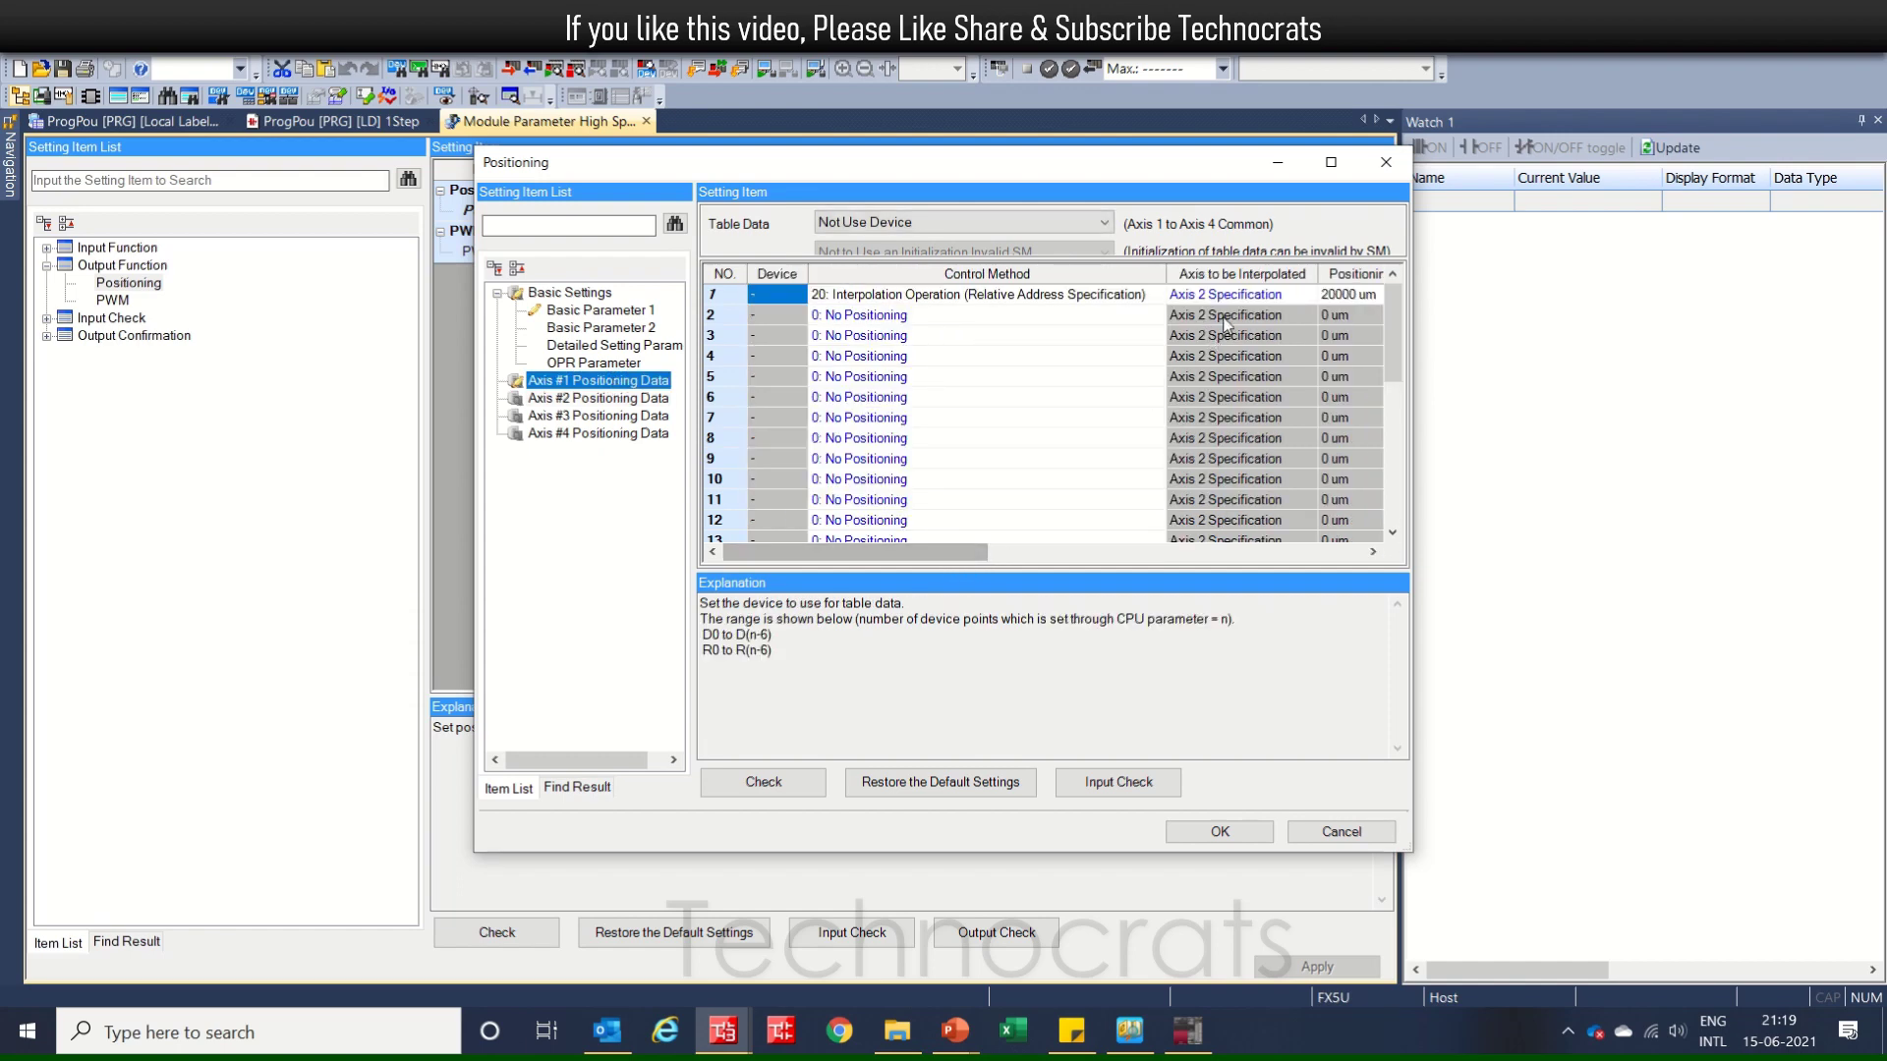
pyautogui.click(615, 397)
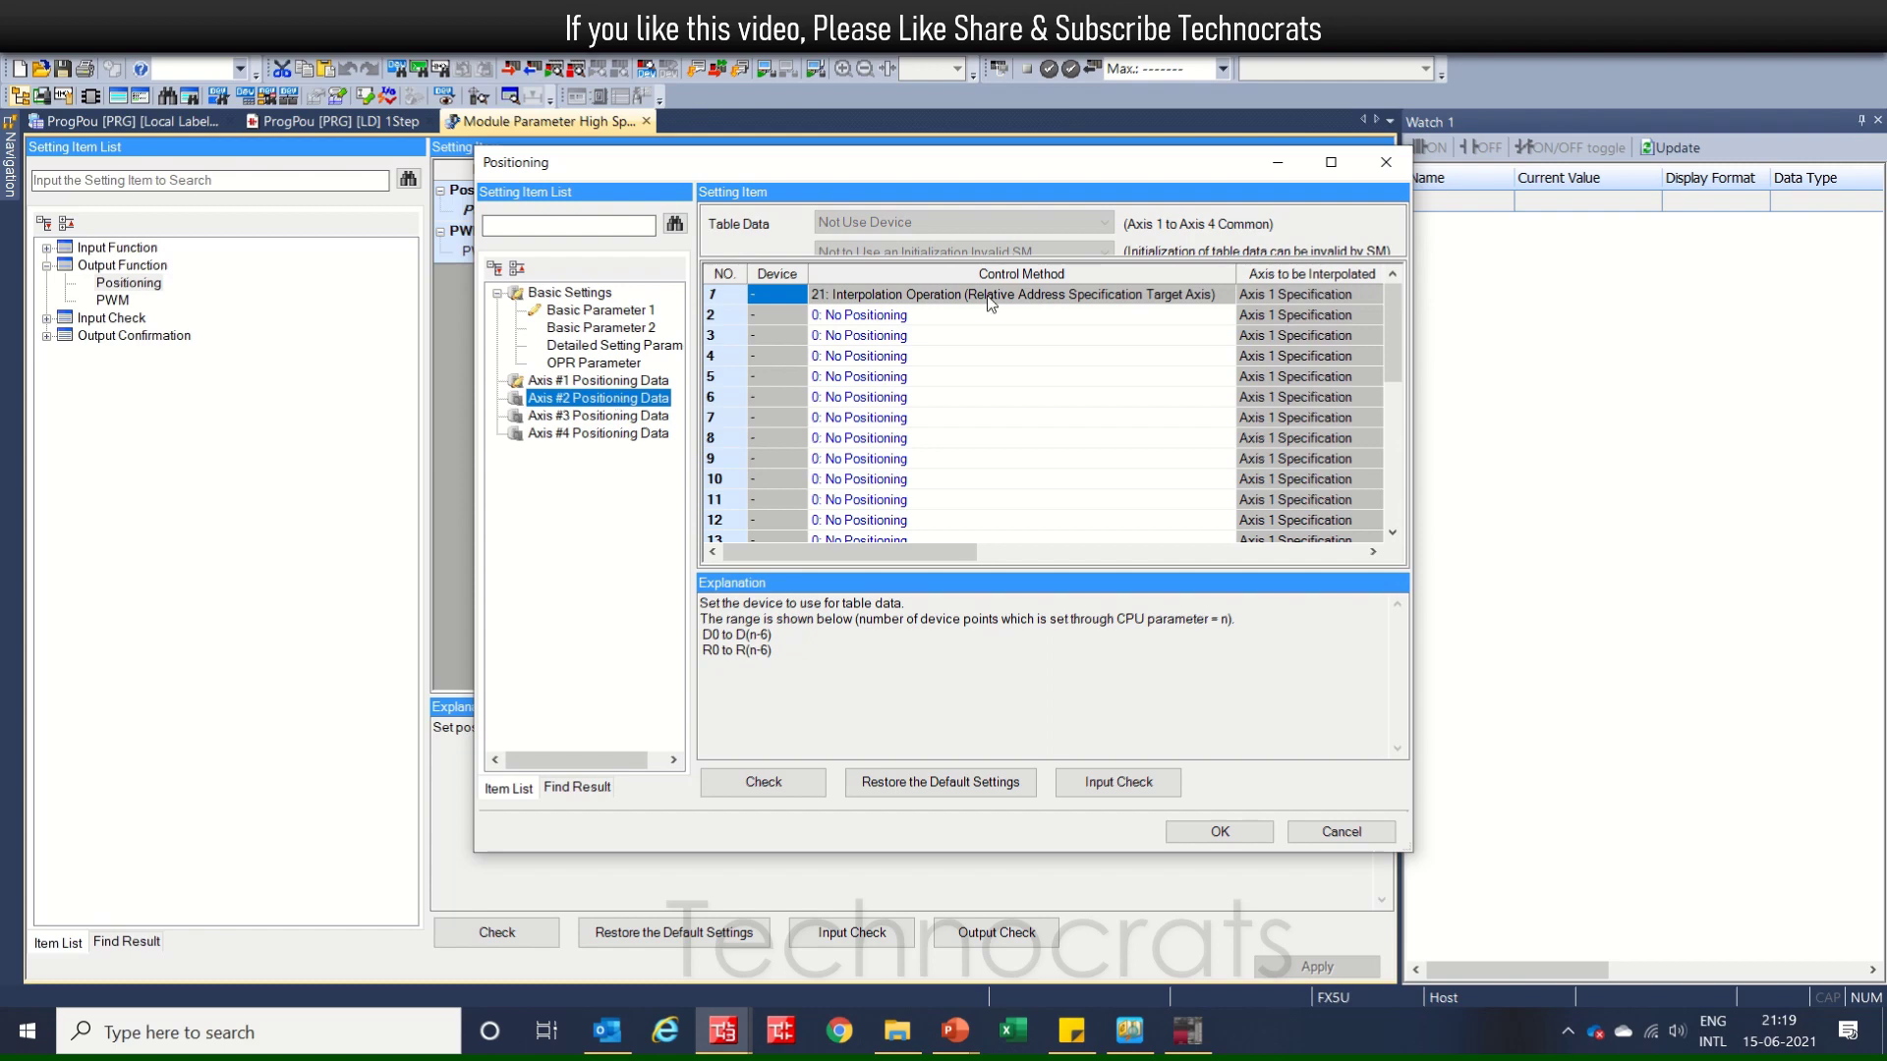
pyautogui.moveTo(898, 550); pyautogui.dragTo(1096, 556)
pyautogui.click(951, 297)
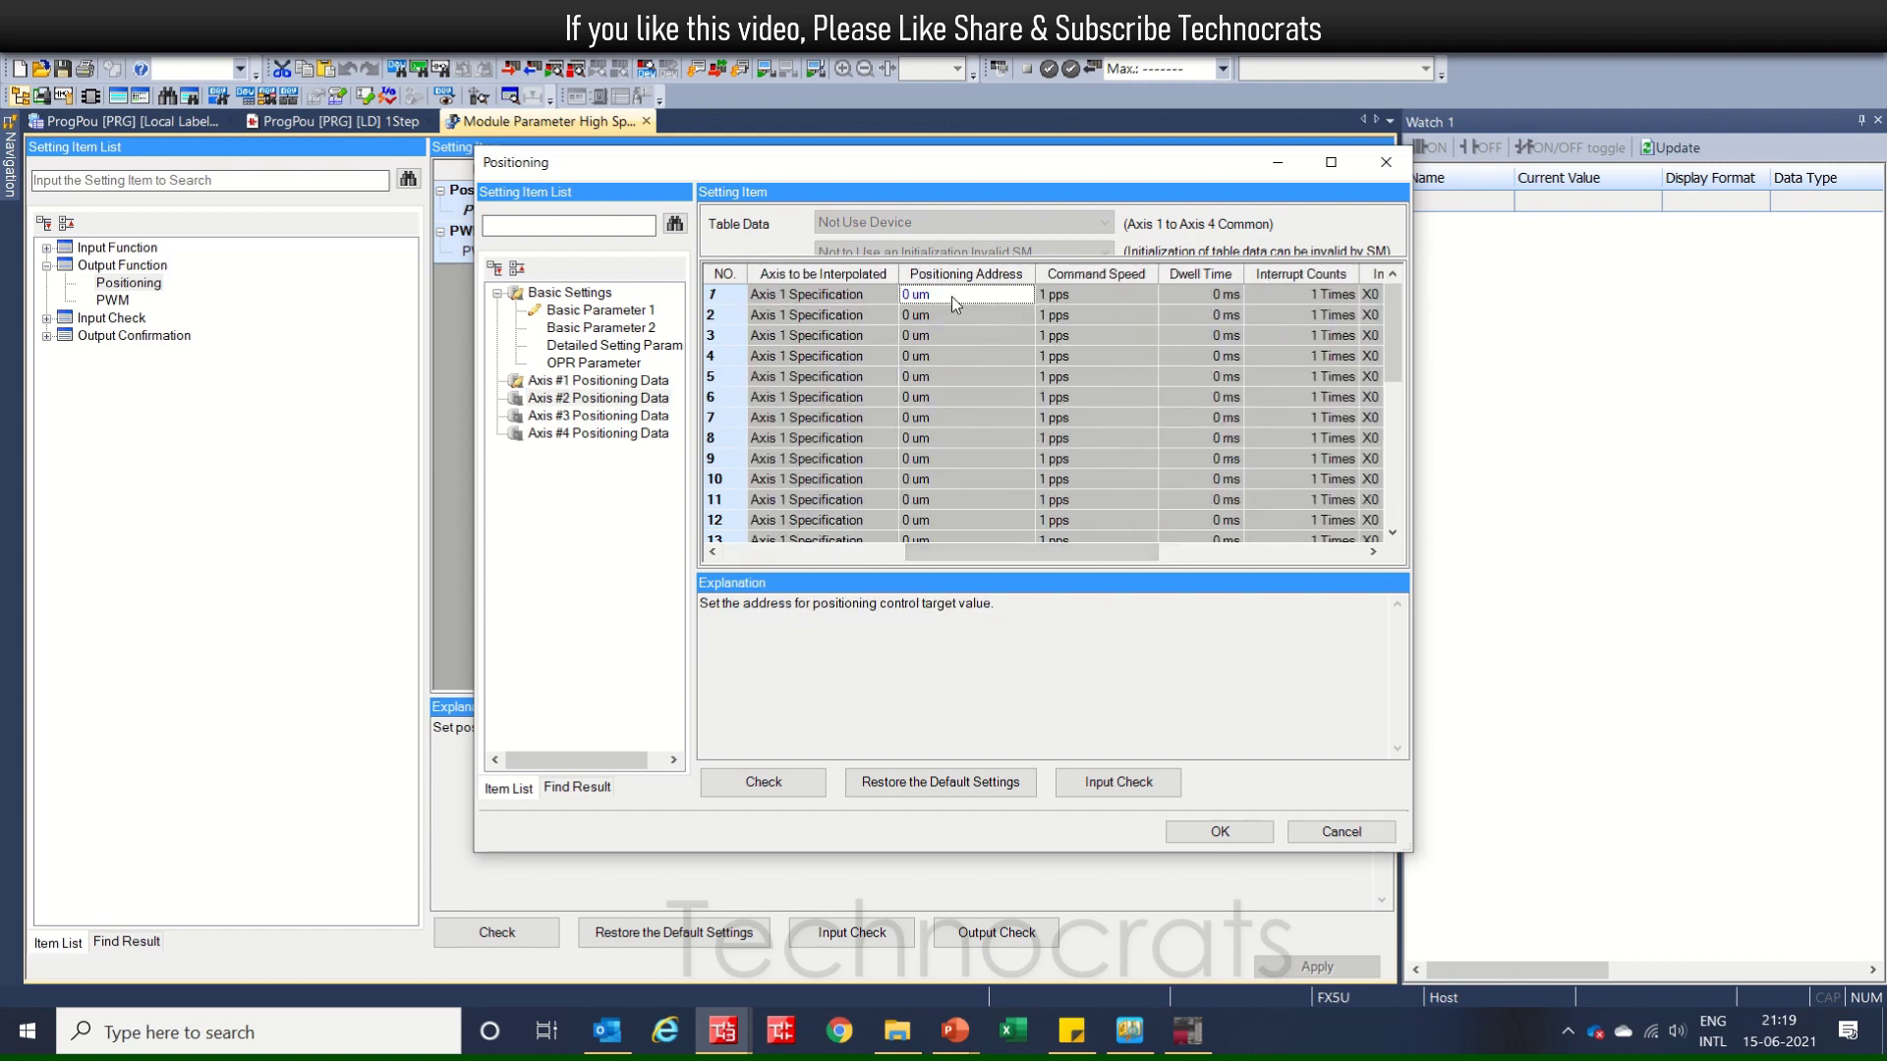
pyautogui.press('BackSpace')
pyautogui.write('5000')
pyautogui.press('Tab')
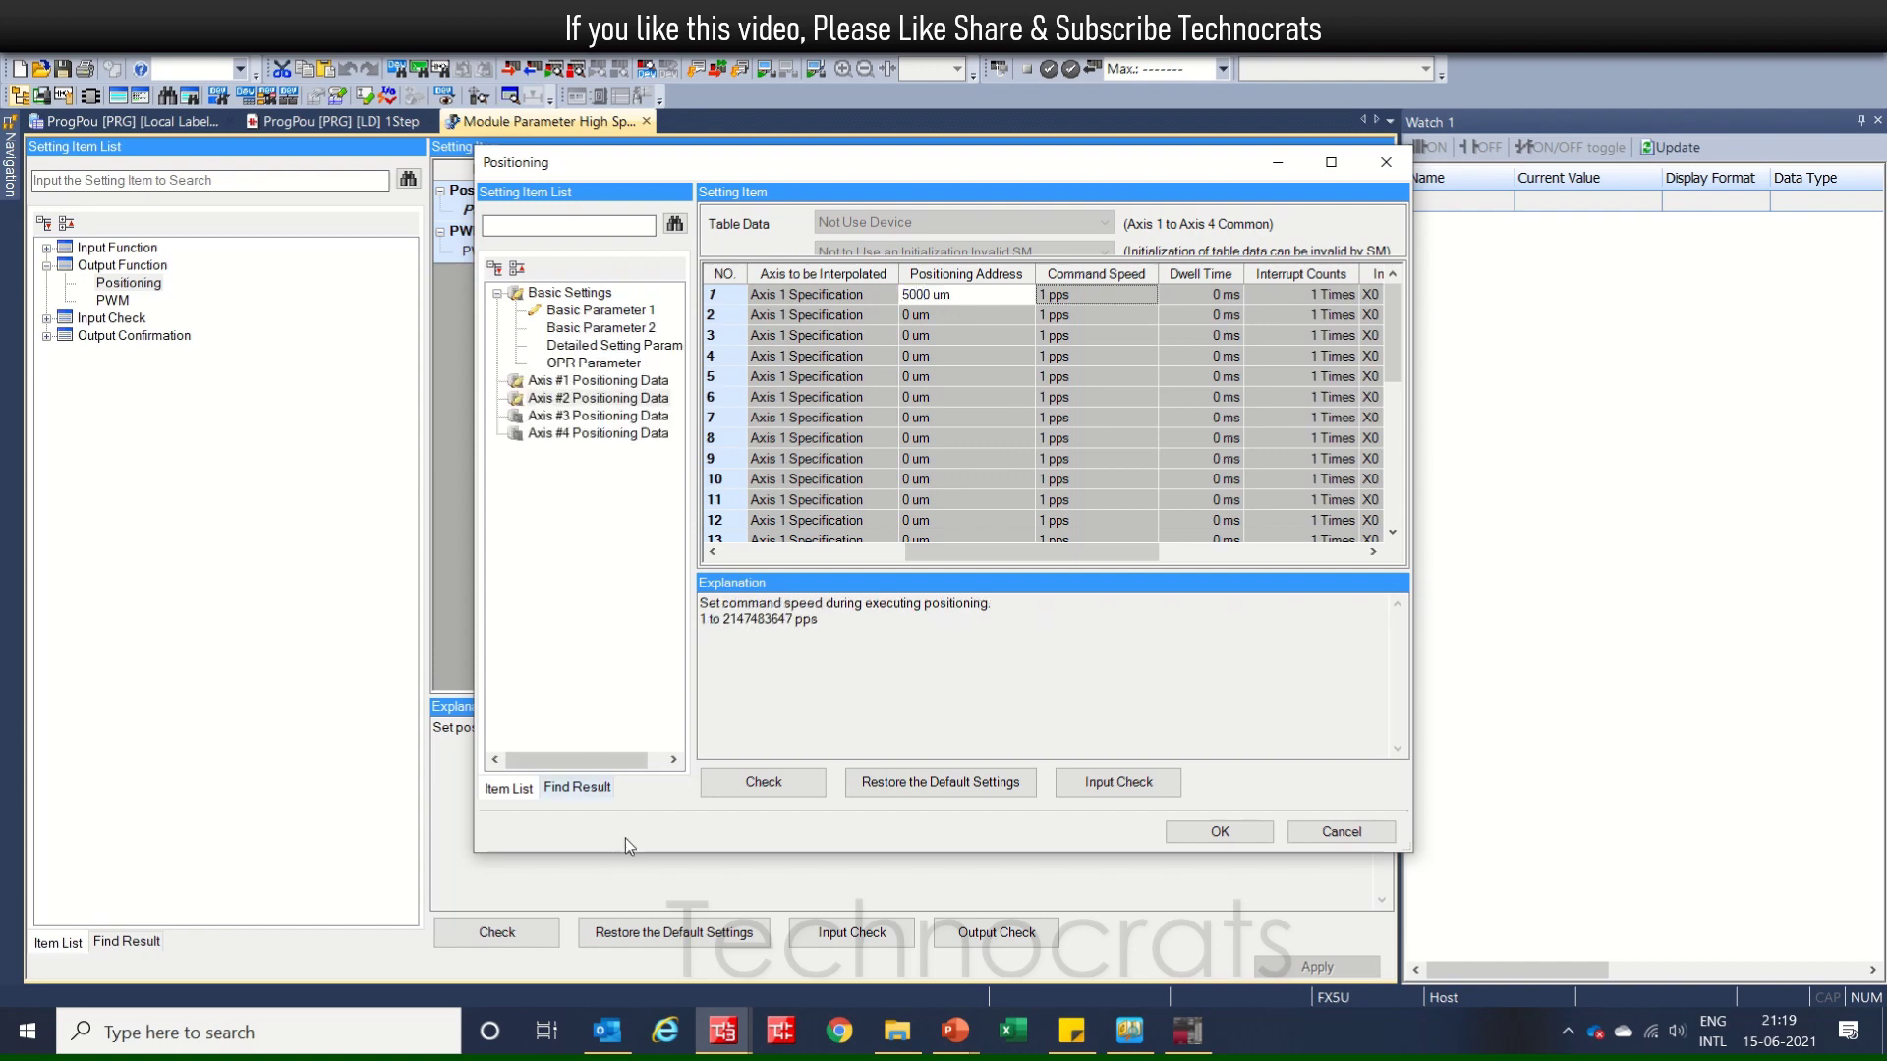
# Check the positioning data (no errors), apply it with OK, and close the Module Parameter tab
pyautogui.click(776, 786)
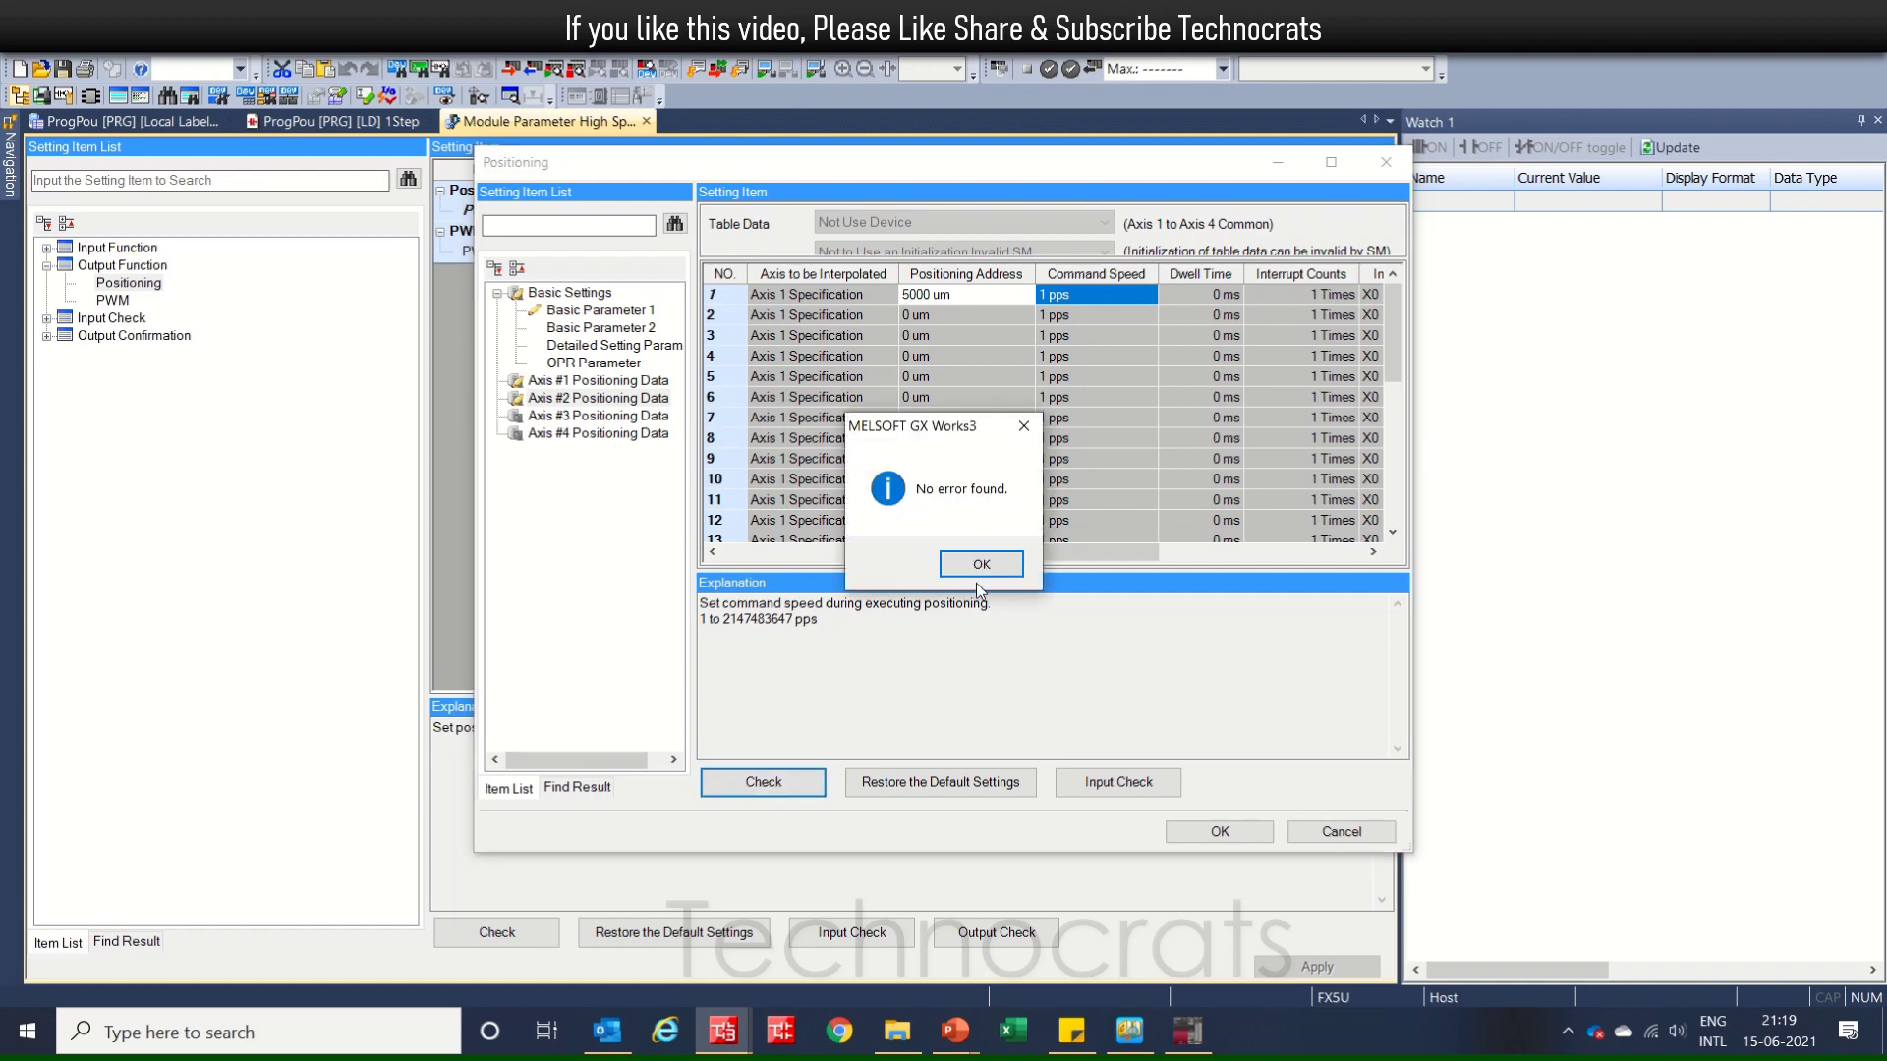
pyautogui.click(978, 564)
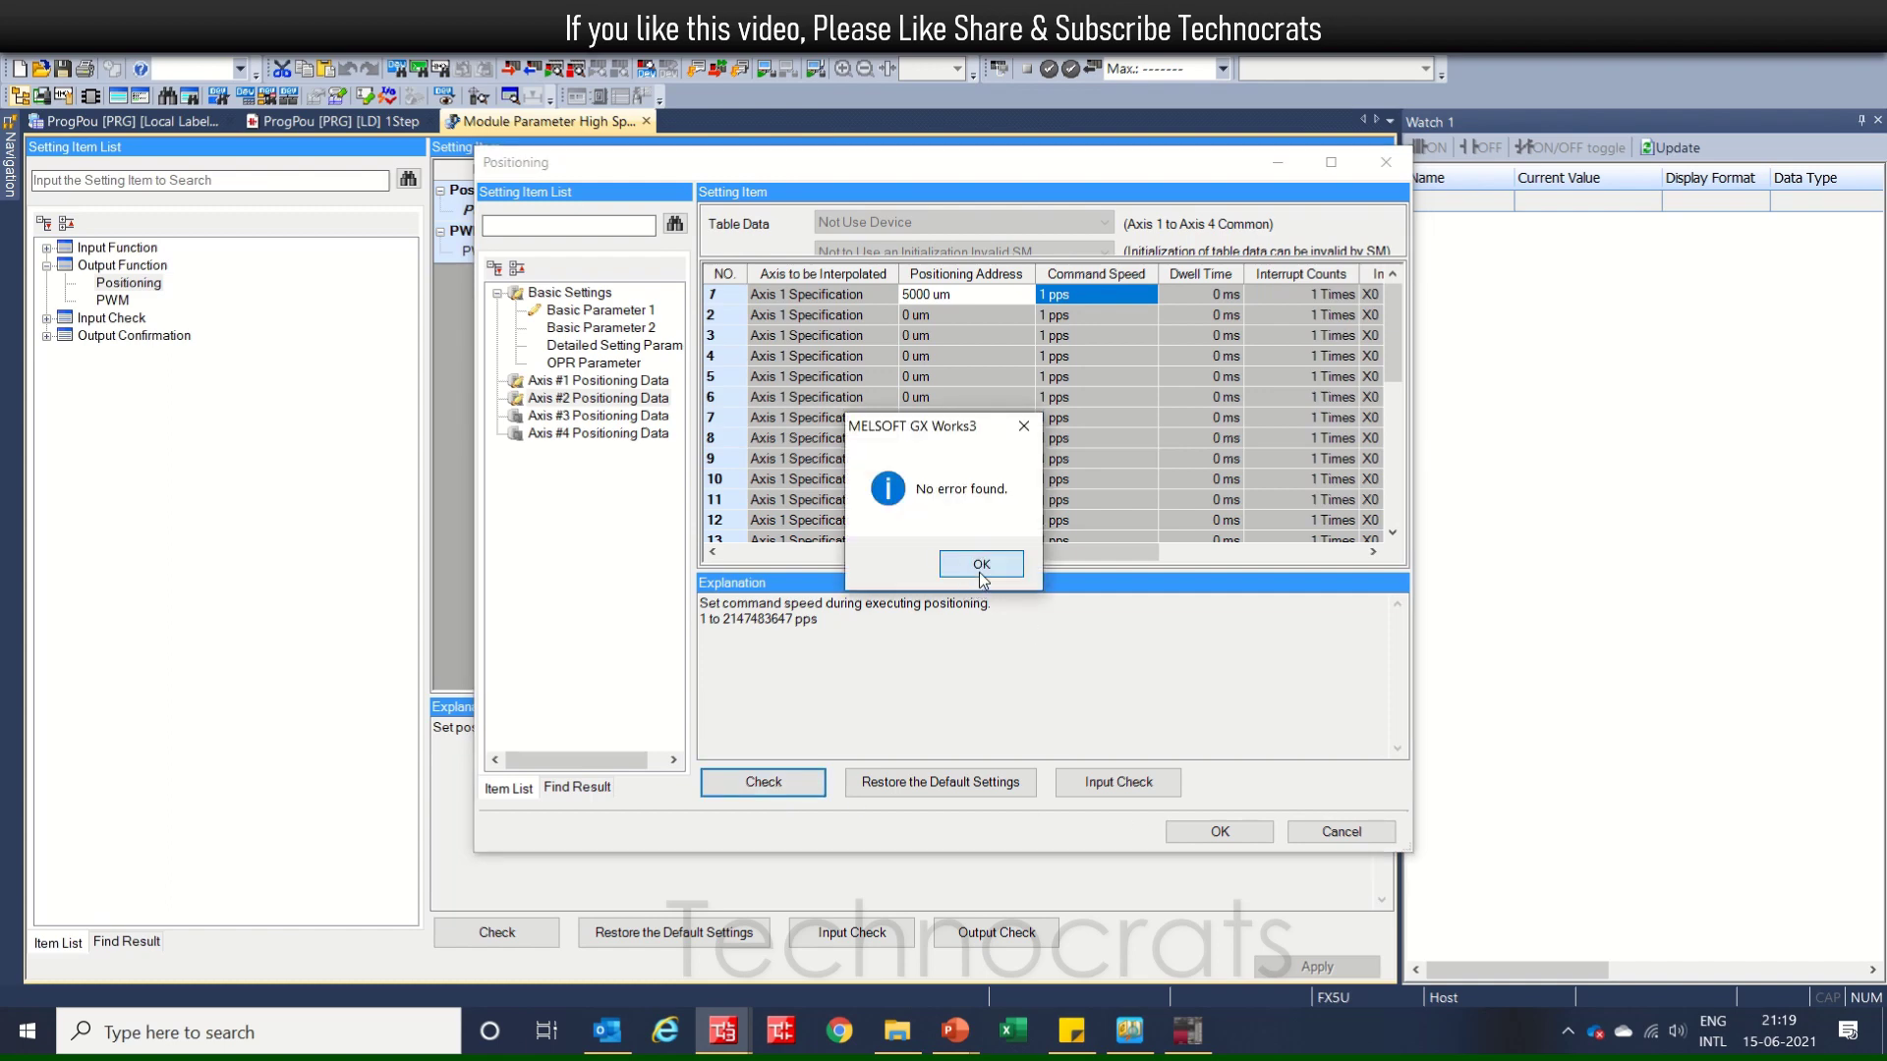
pyautogui.click(1219, 830)
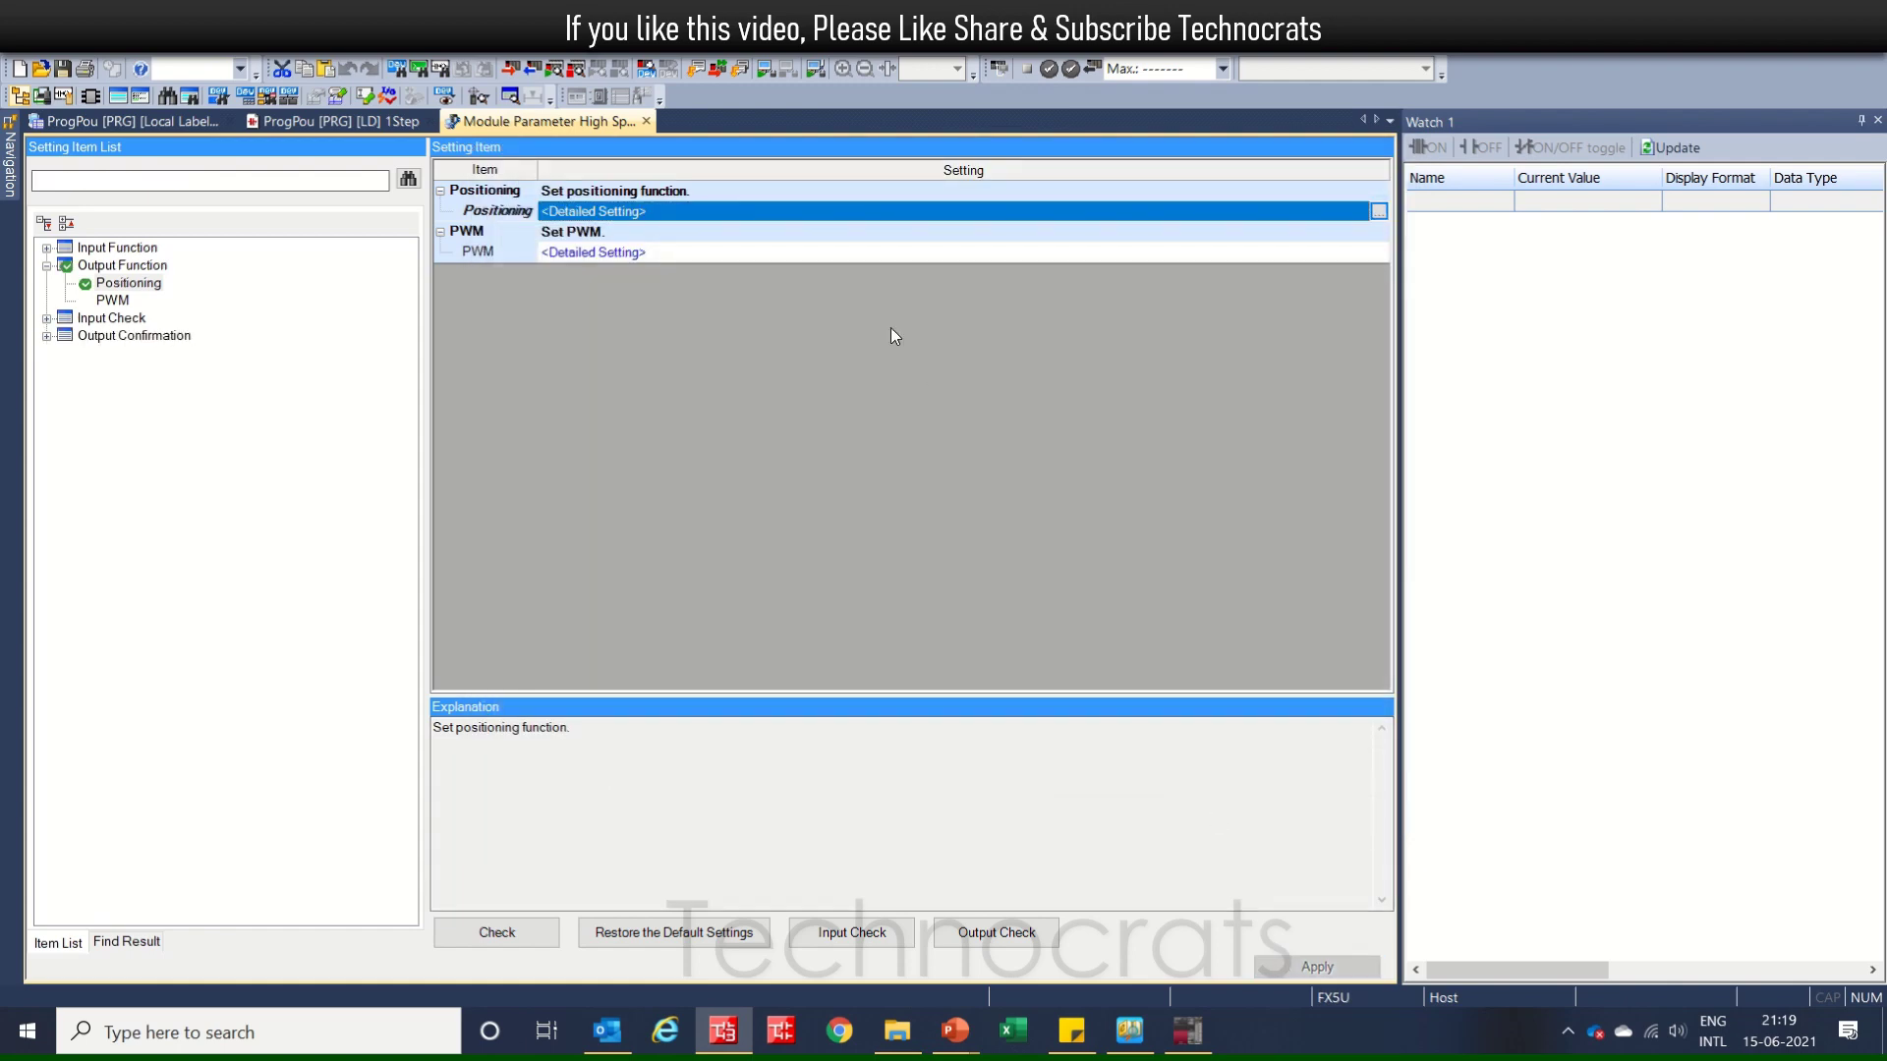
pyautogui.click(646, 121)
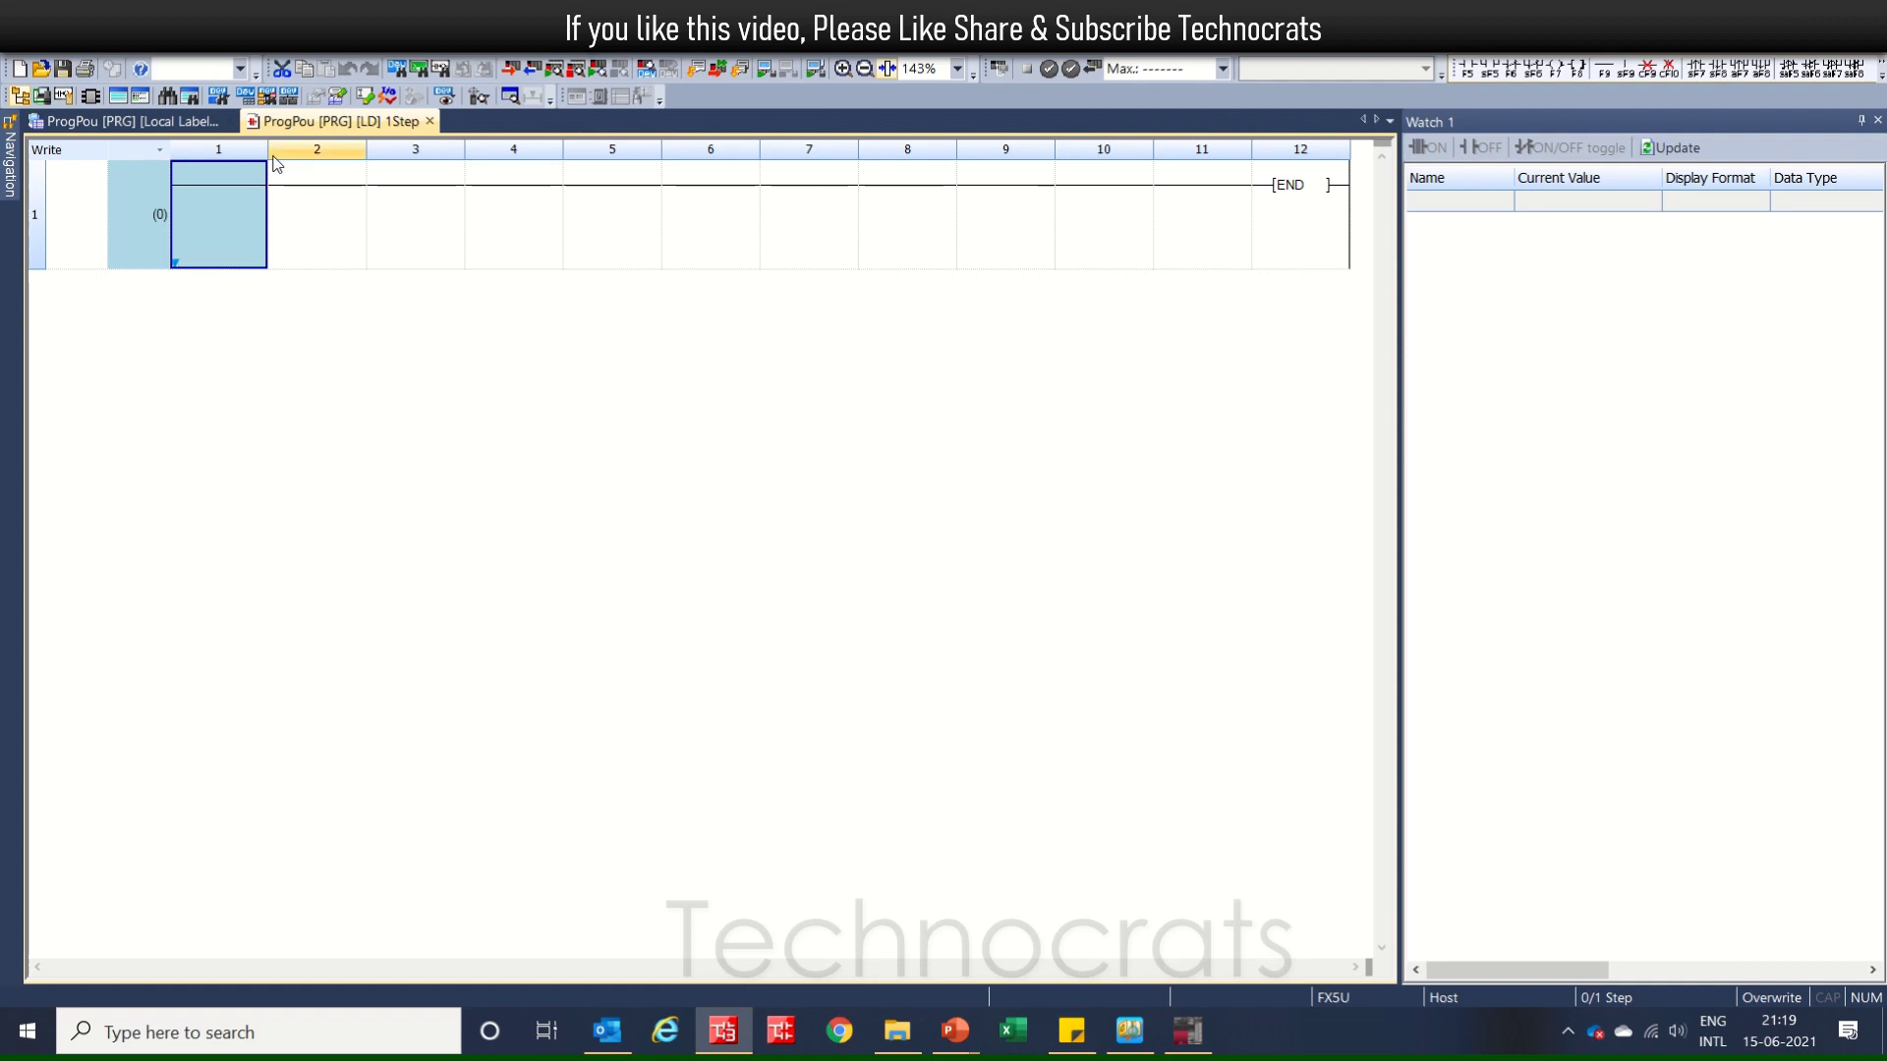
# Enter contact M0 with comment 'Start' driving the instruction TBL K1 K1
pyautogui.write('m0')
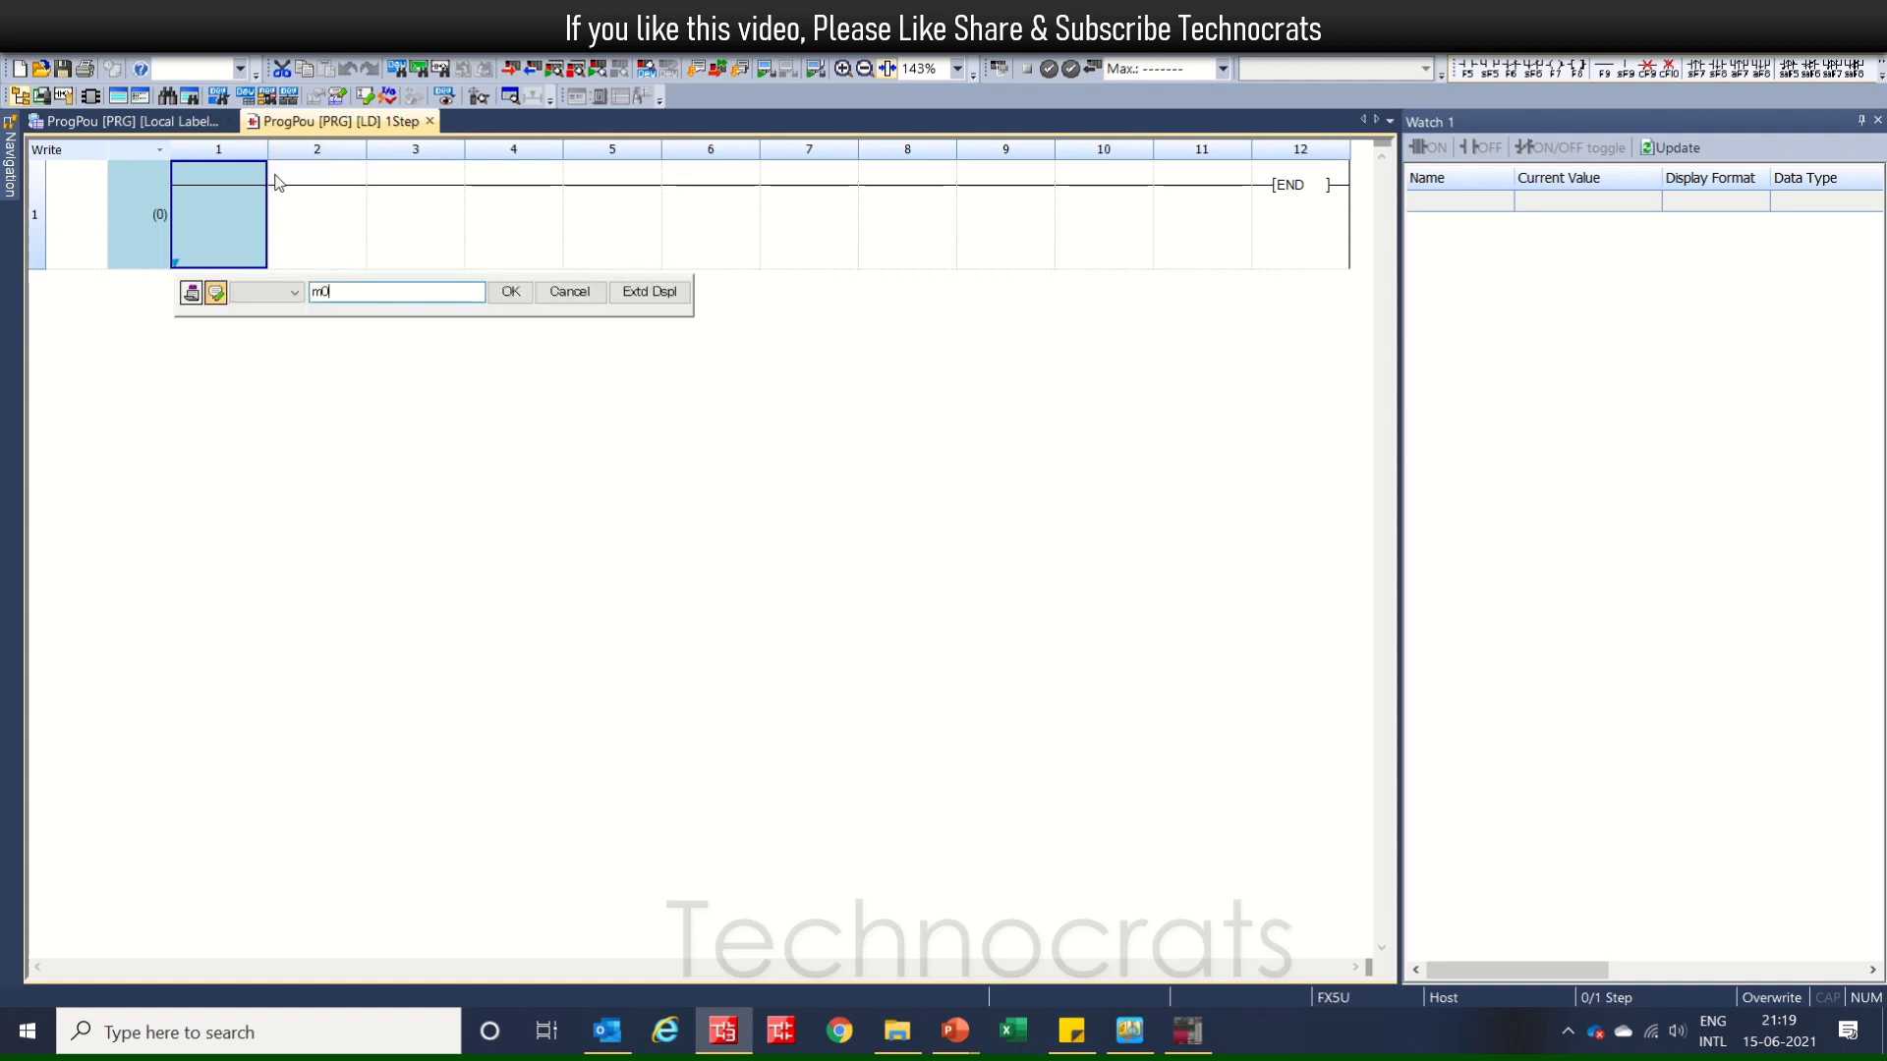
pyautogui.press('Return')
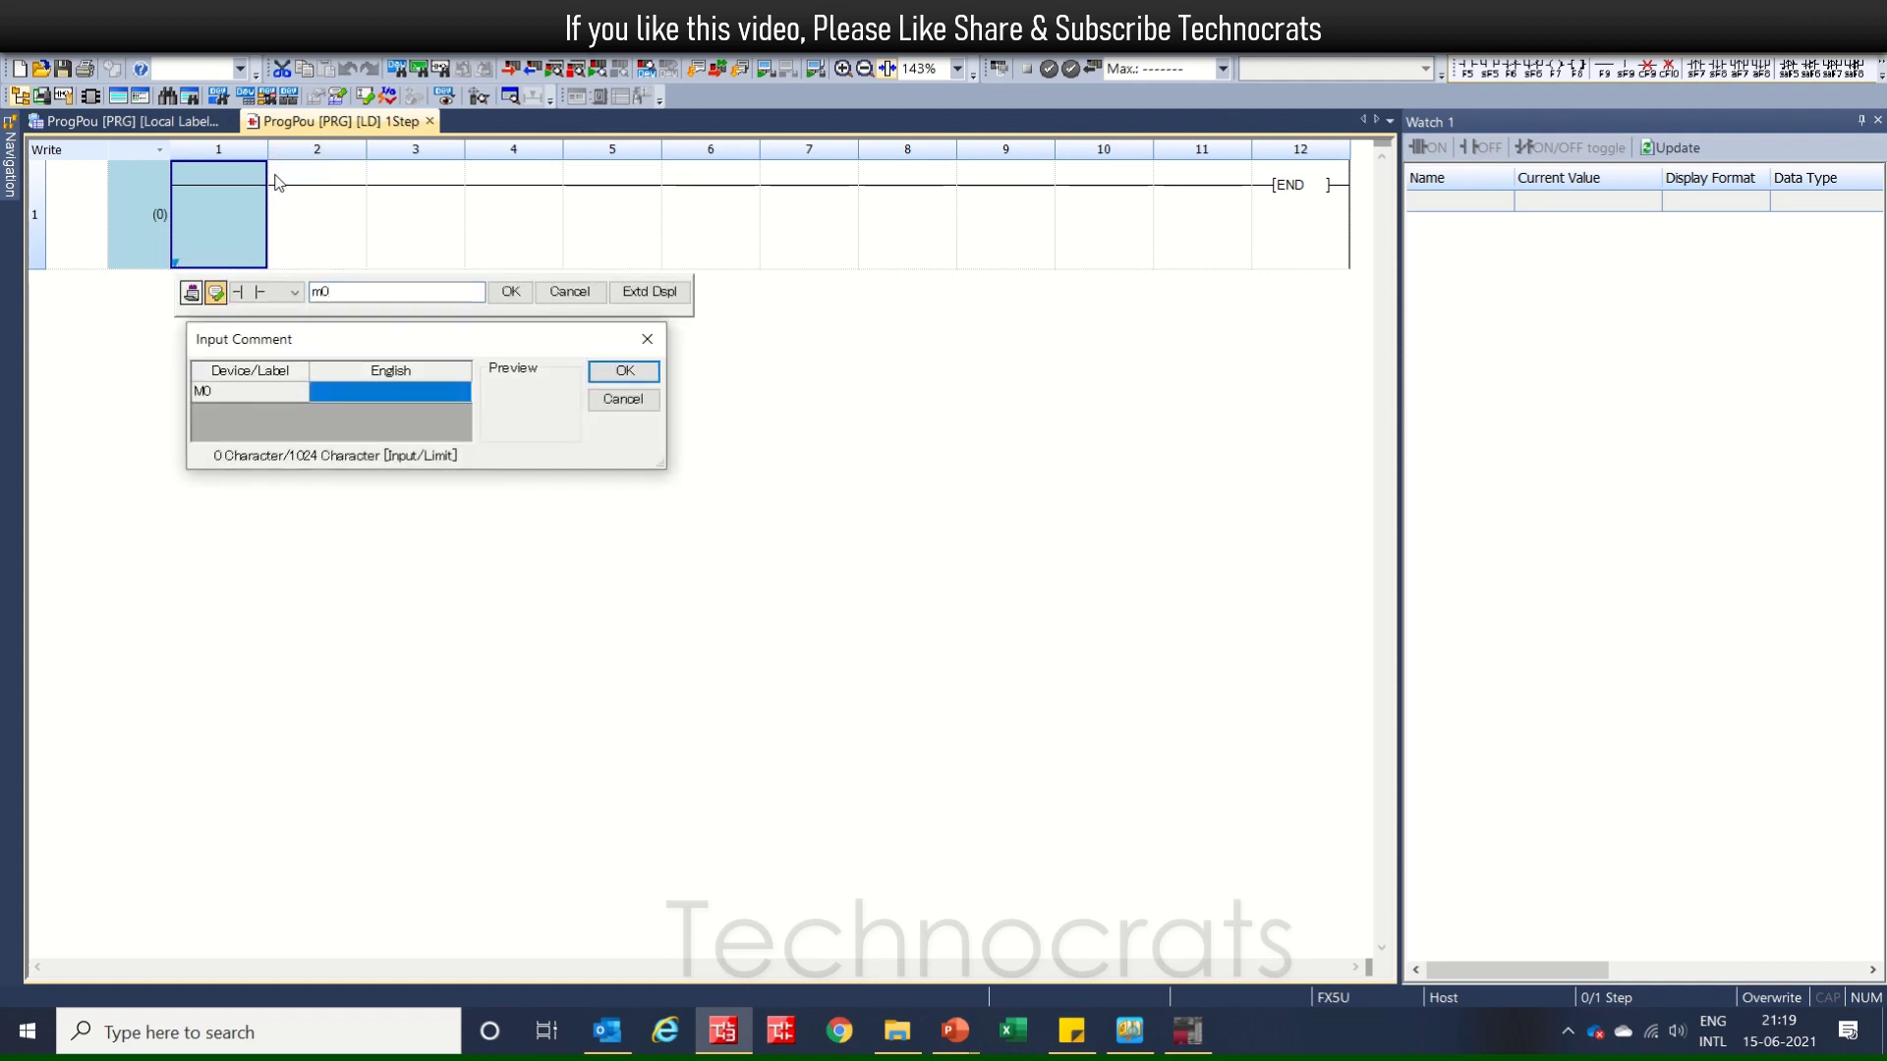
pyautogui.write('Start')
pyautogui.press('Return')
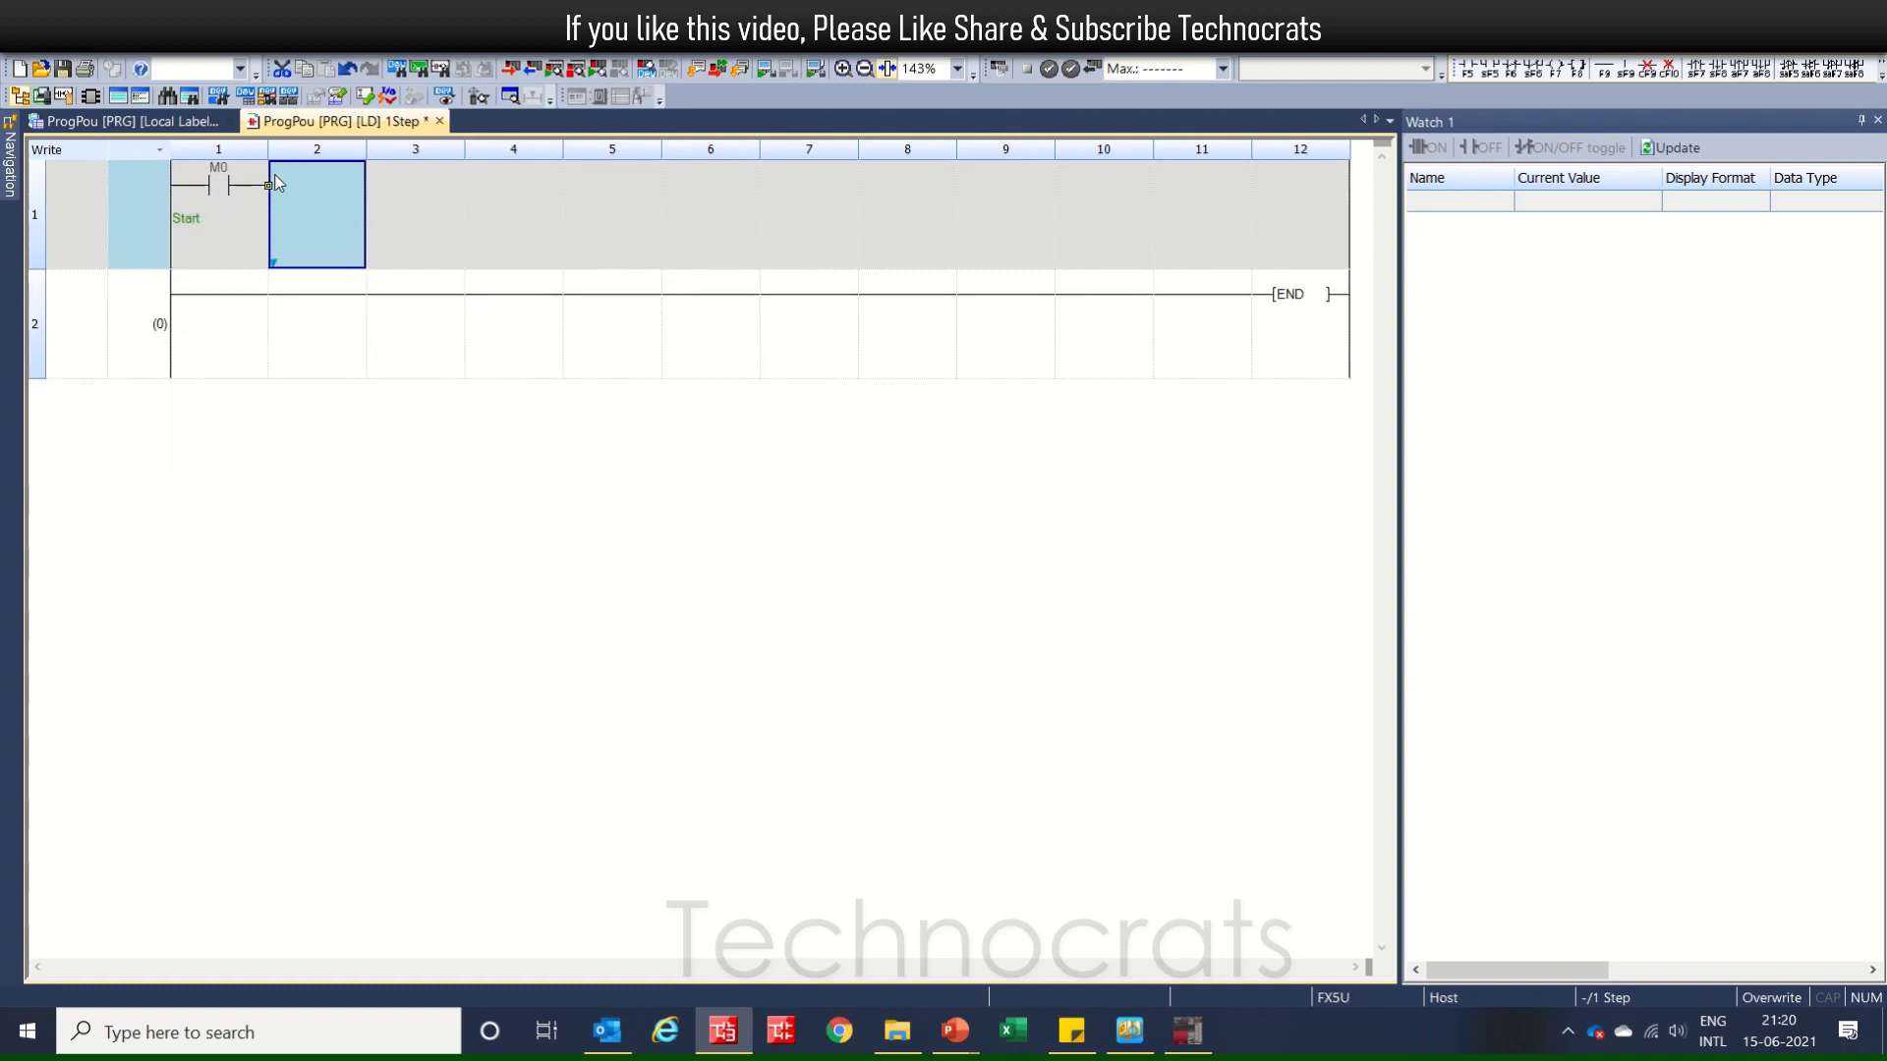
pyautogui.write('tbl')
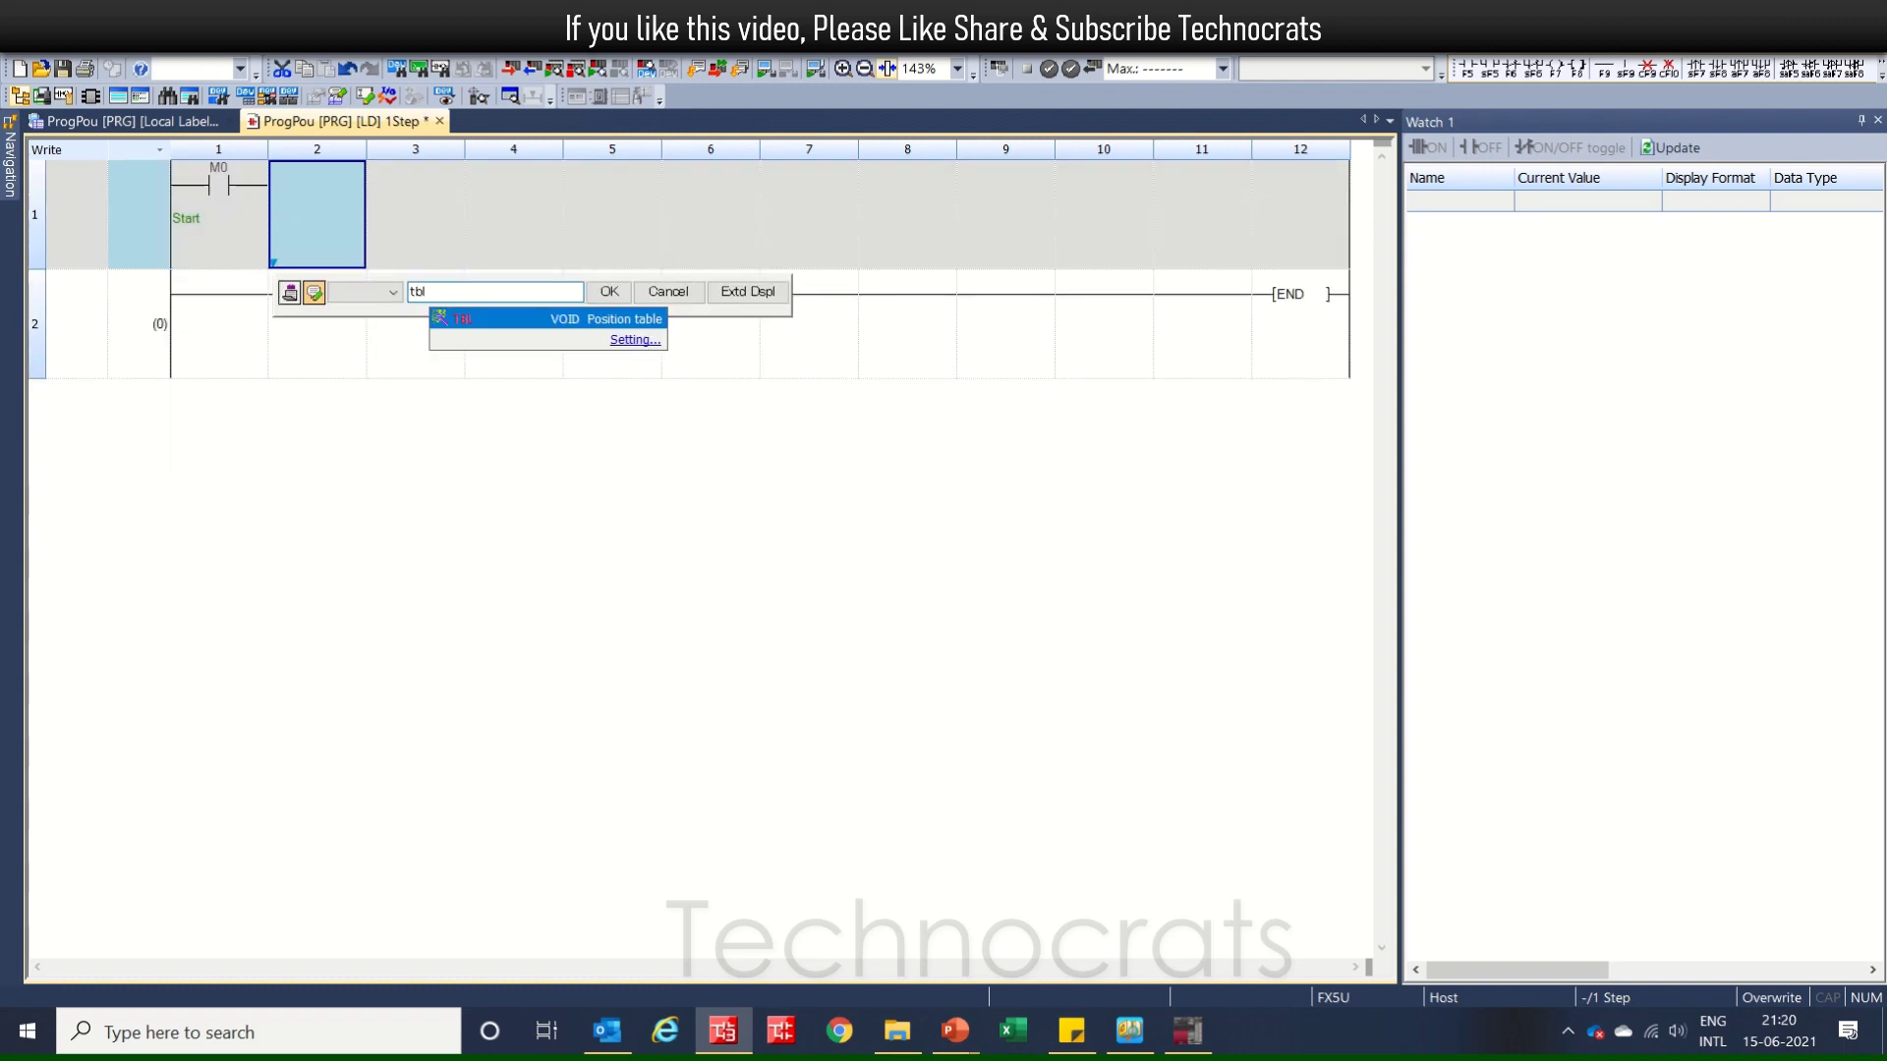
pyautogui.write(' K1')
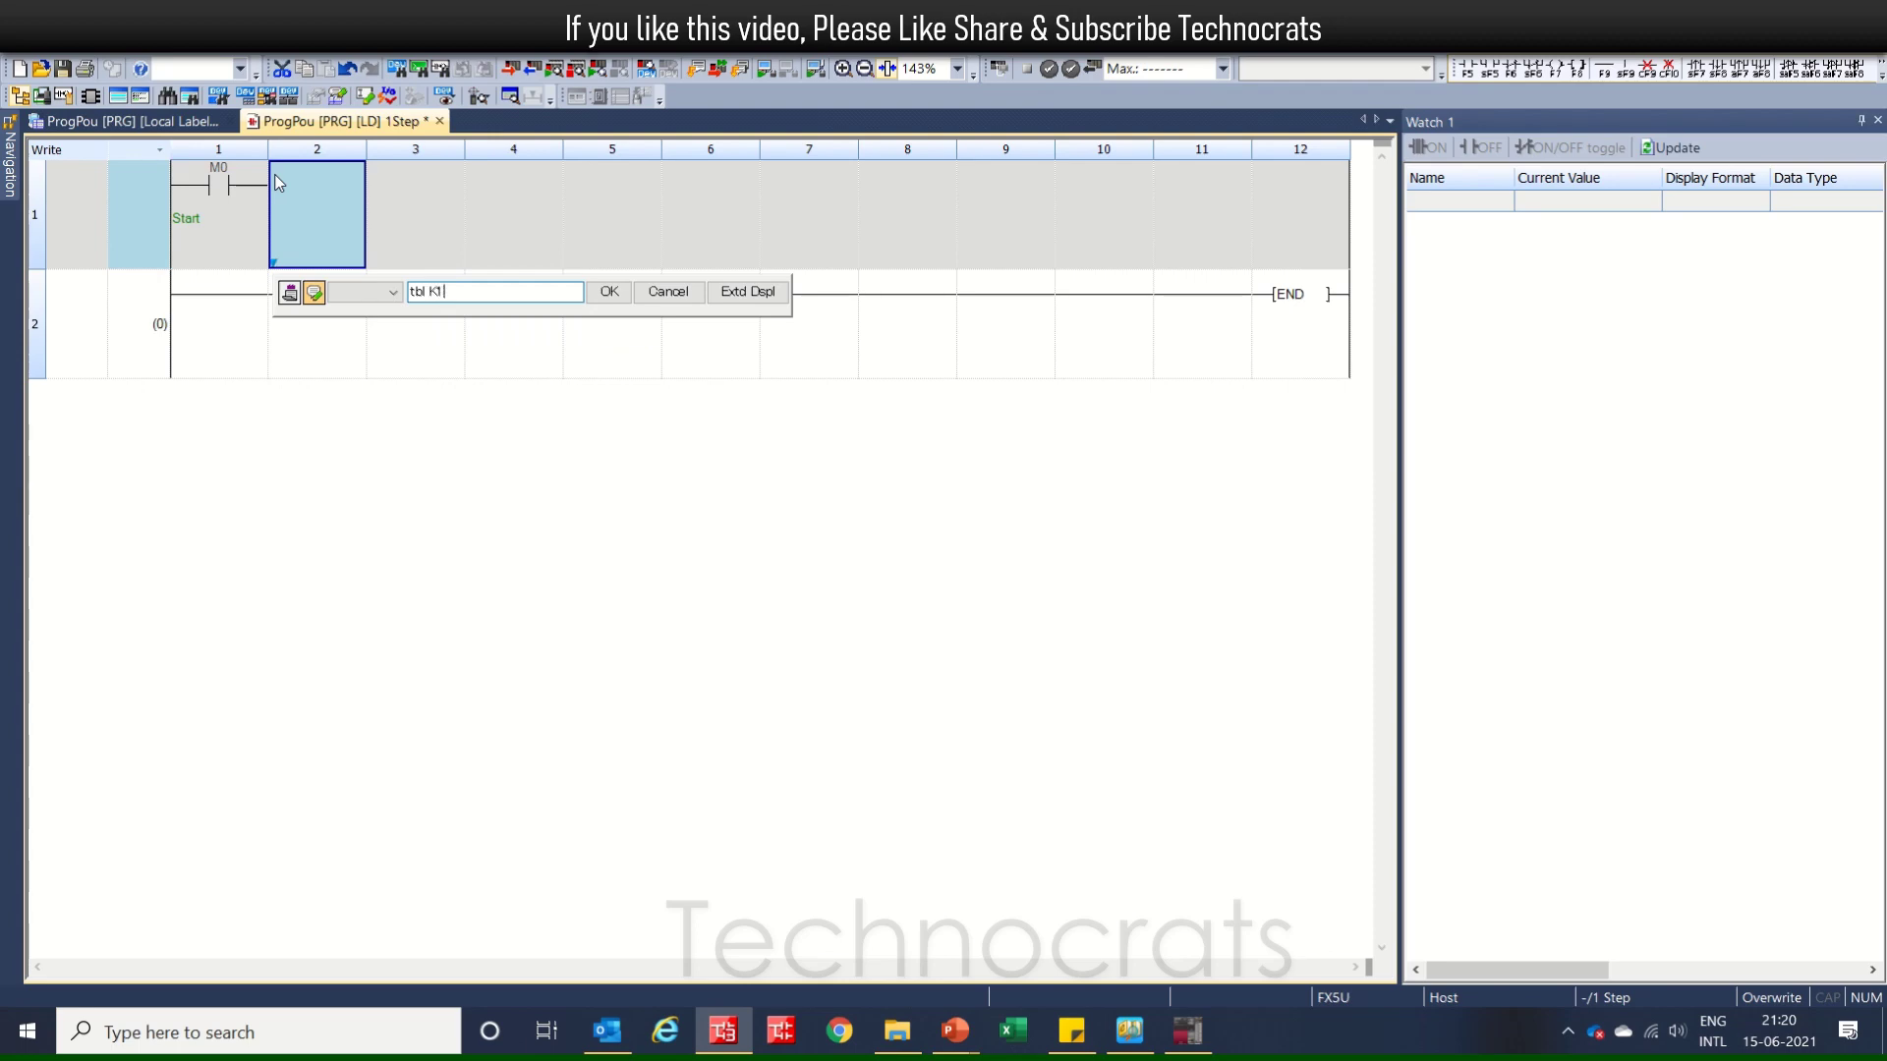
pyautogui.write(' K1')
pyautogui.press('Return')
pyautogui.press('Return')
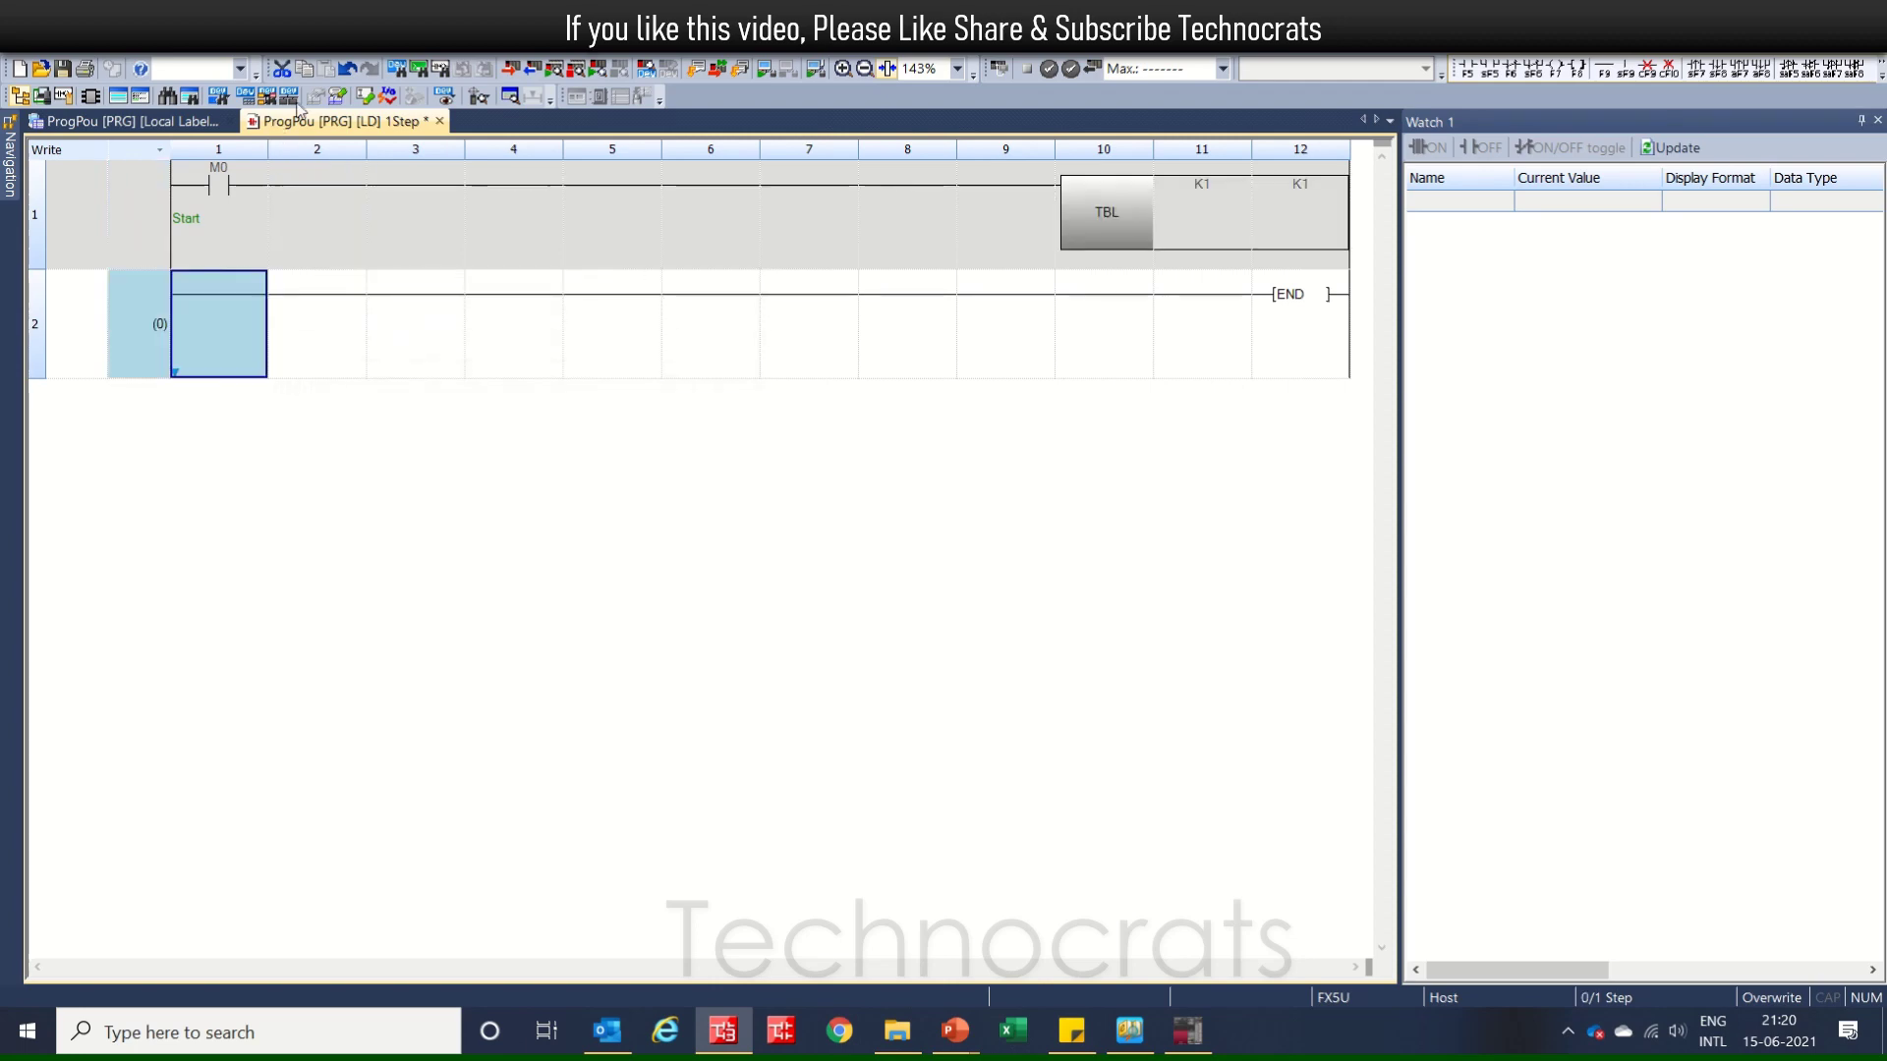
# Run Convert > Rebuild All on the program and confirm it
pyautogui.click(228, 39)
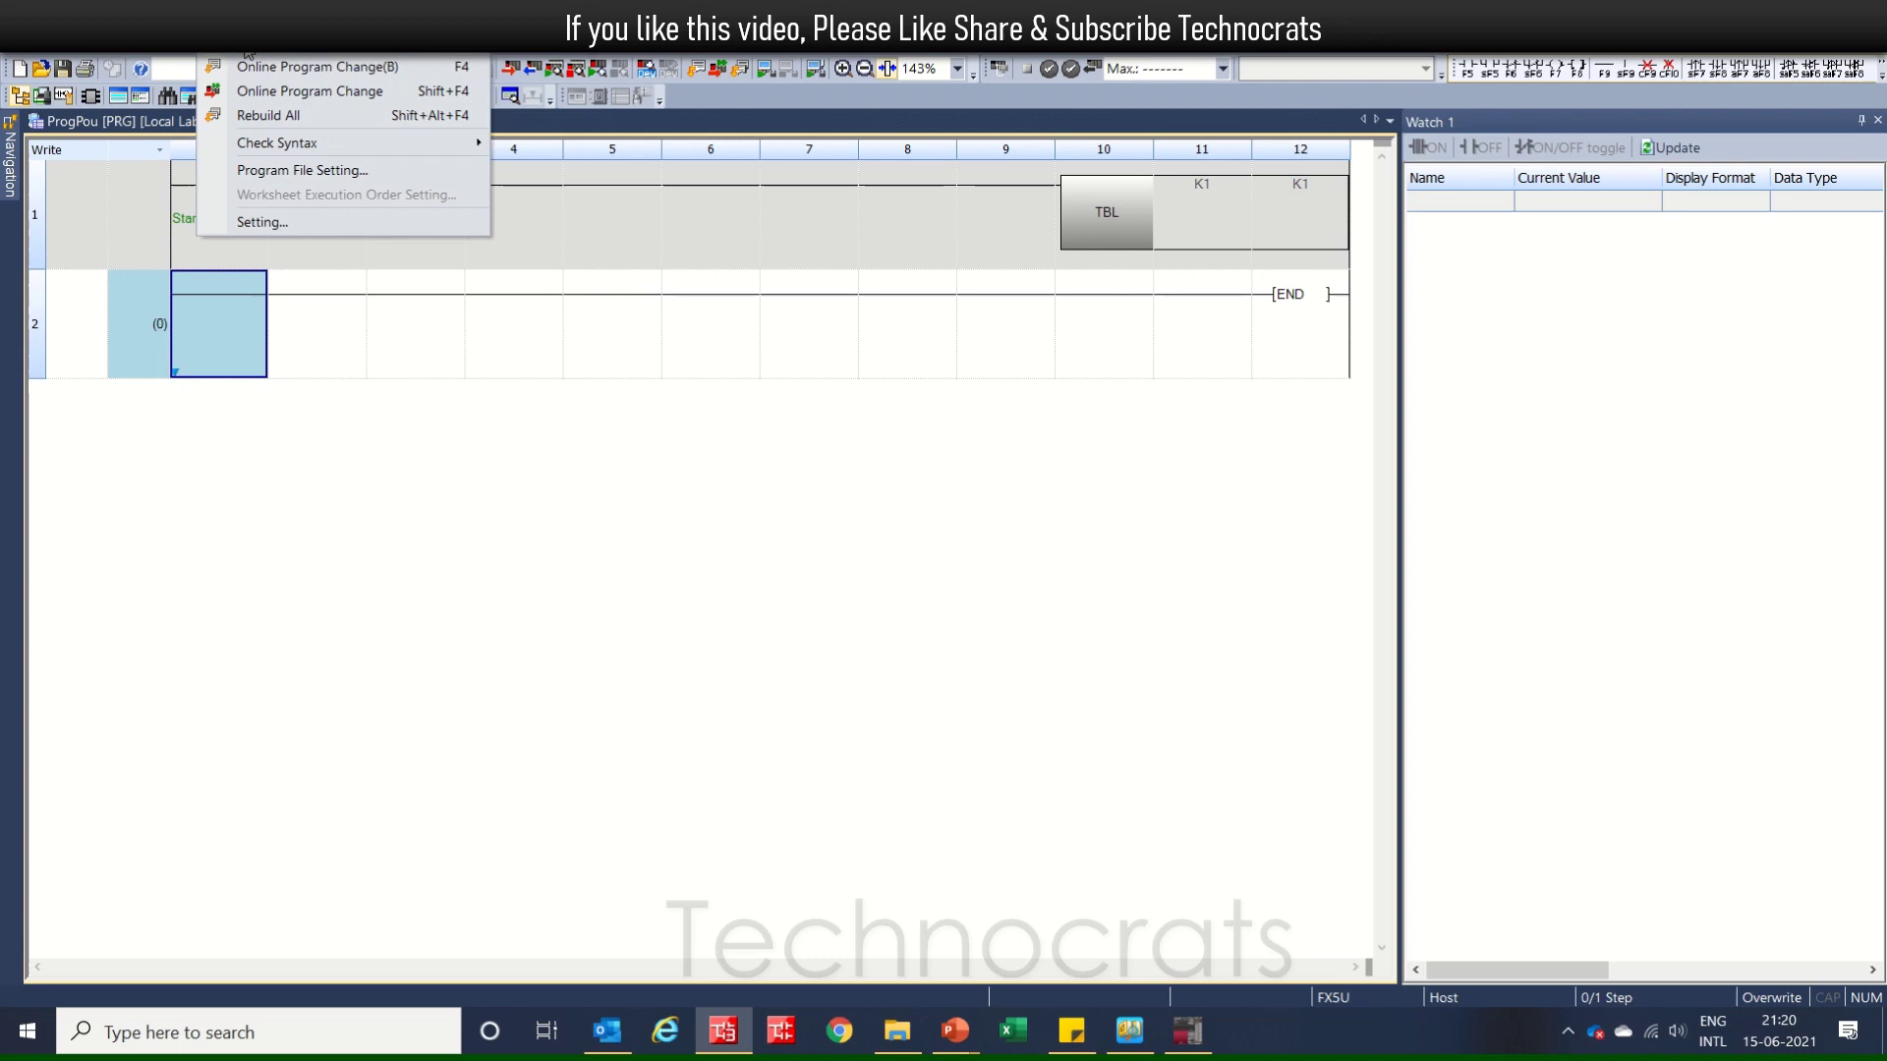
pyautogui.click(263, 116)
pyautogui.press('Return')
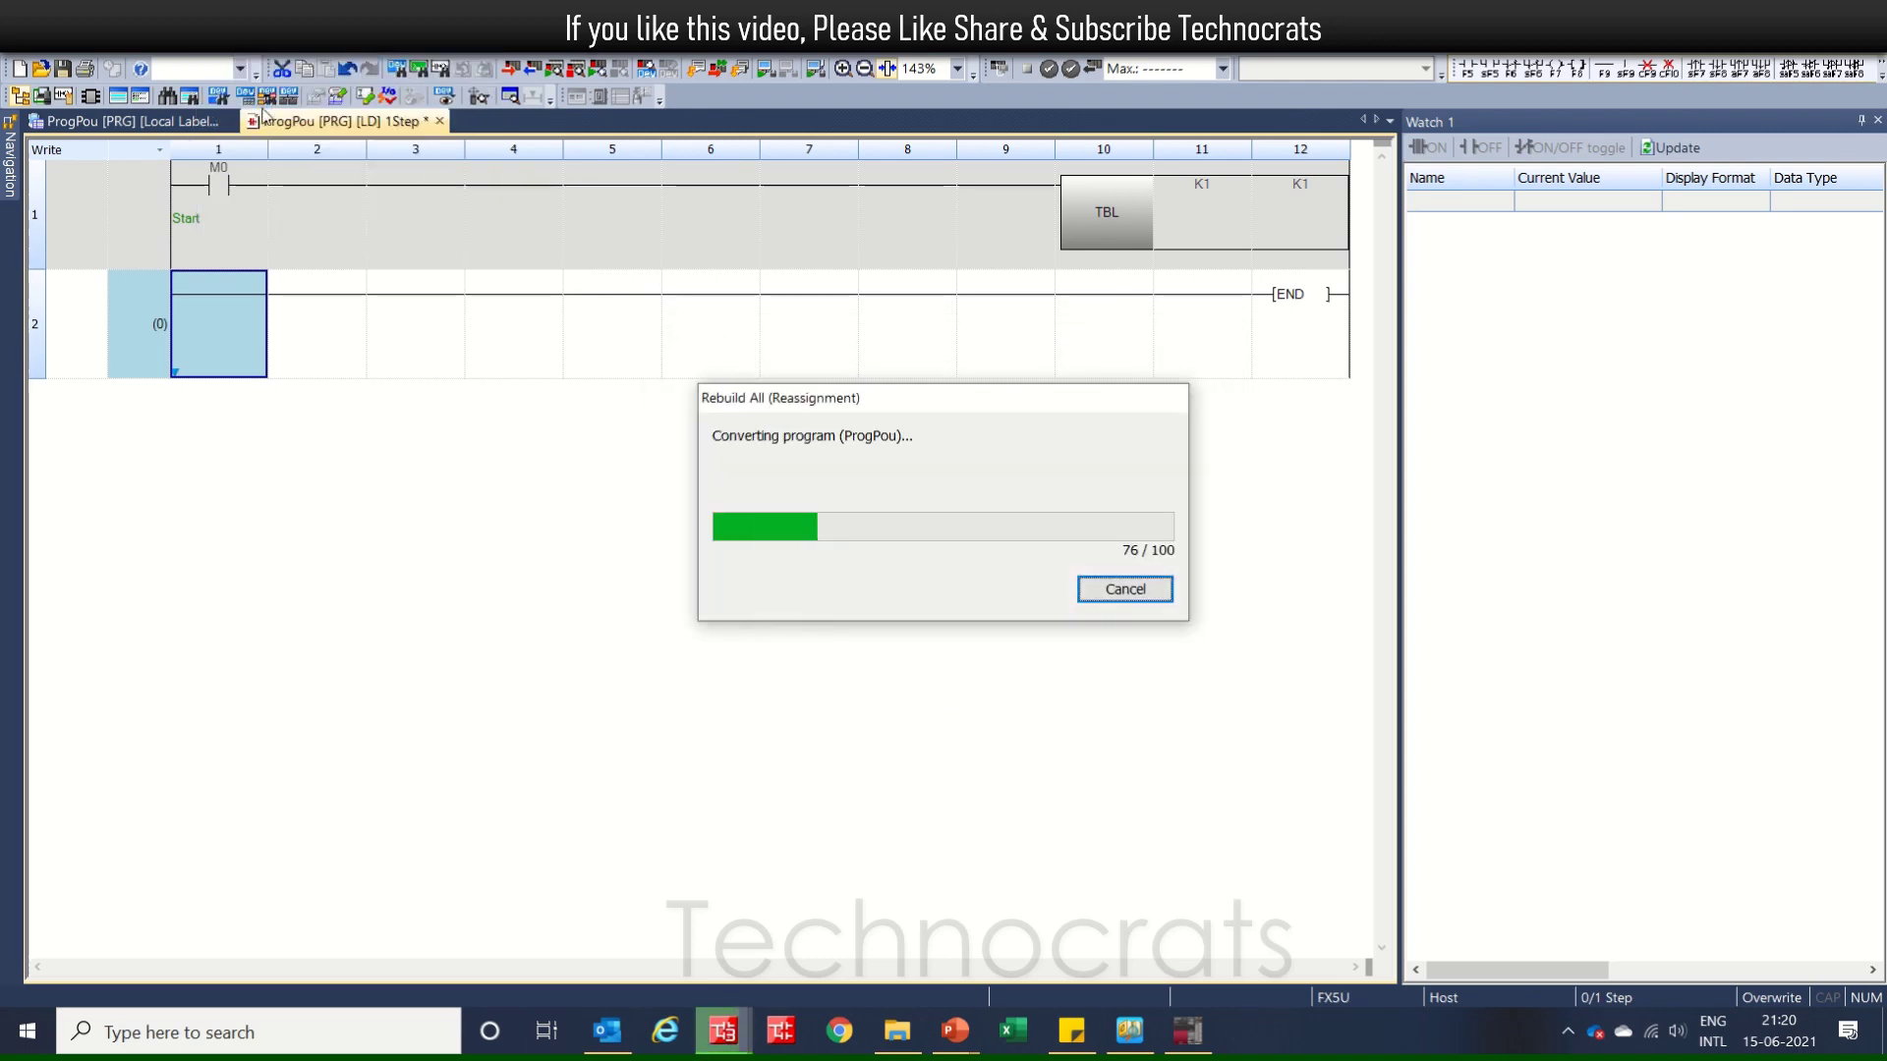